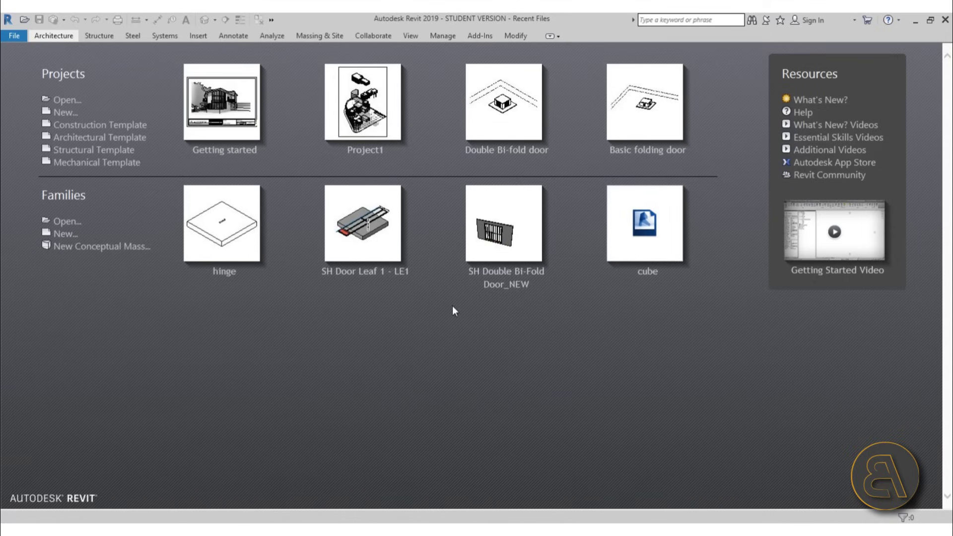
# Create a new project from the Structural Template and open the South elevation to view its levels.
pyautogui.click(117, 151)
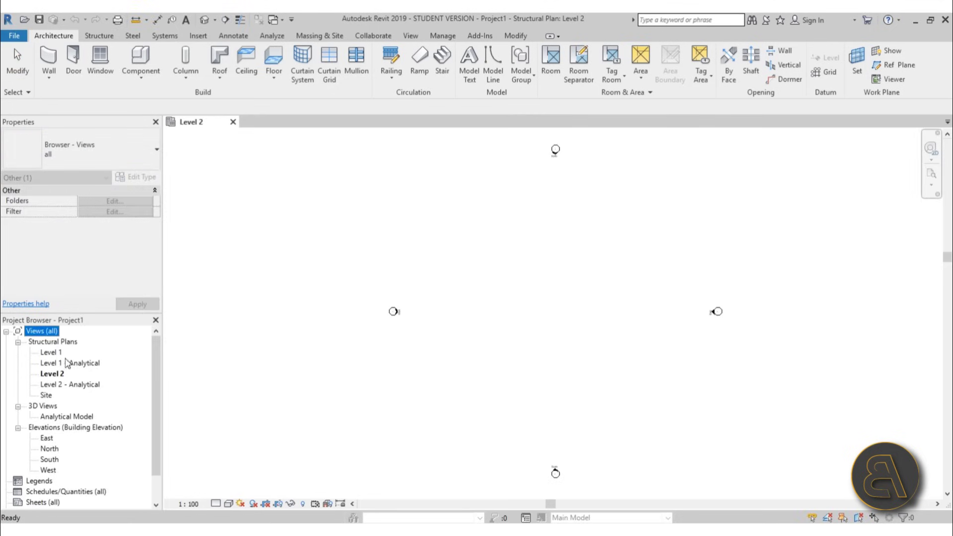
pyautogui.doubleClick(53, 461)
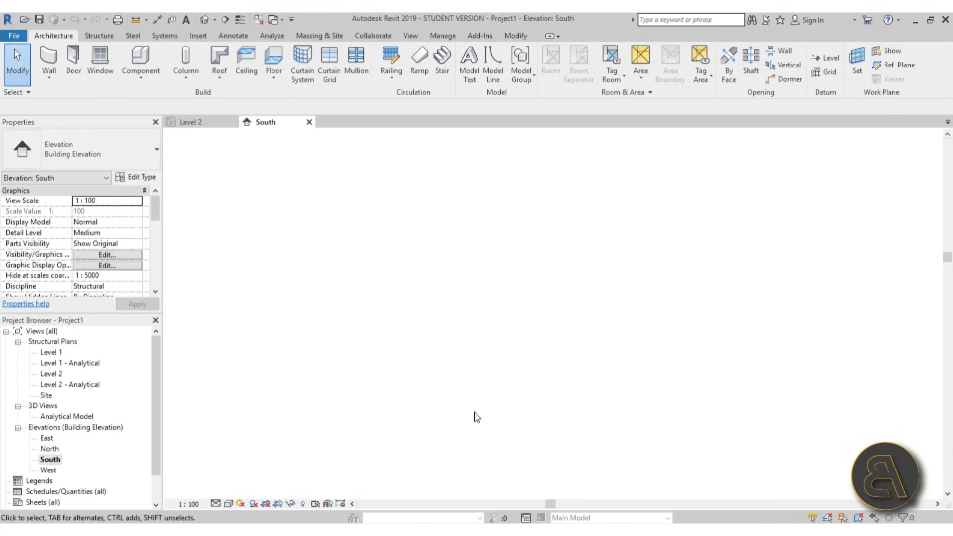
pyautogui.scroll(-3, 530, 328)
pyautogui.scroll(1, 445, 279)
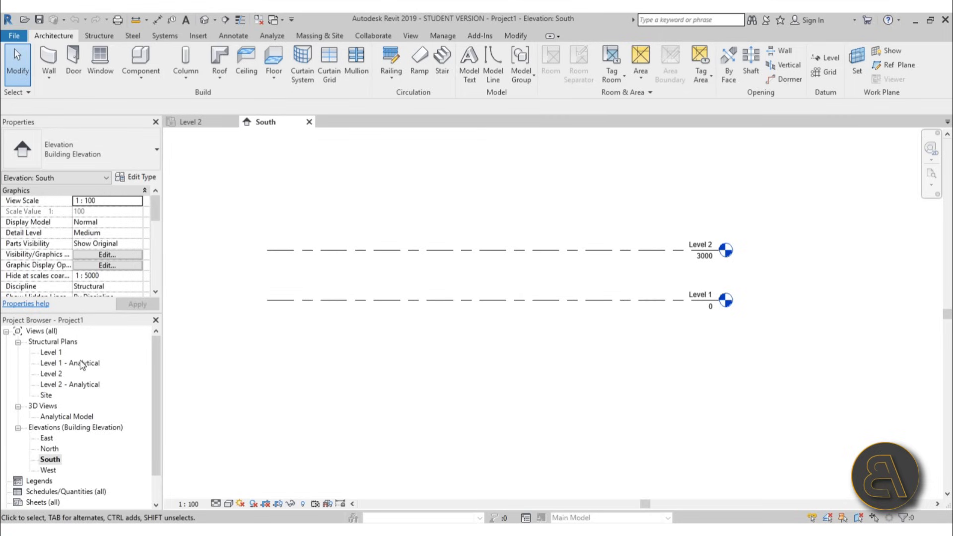
# Draw one vertical grid line on the Level 1 structural plan, between the west and east elevation markers.
pyautogui.doubleClick(52, 353)
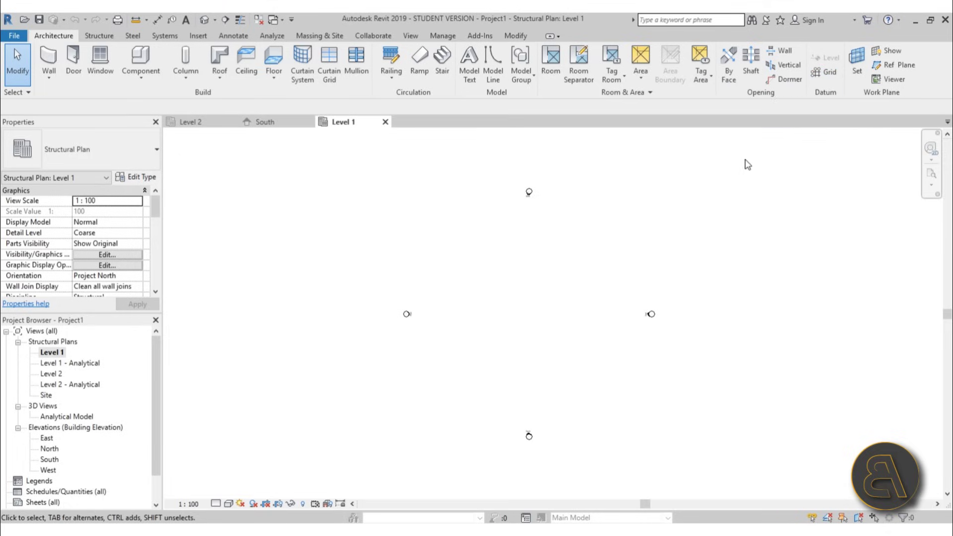
pyautogui.press('g')
pyautogui.press('r')
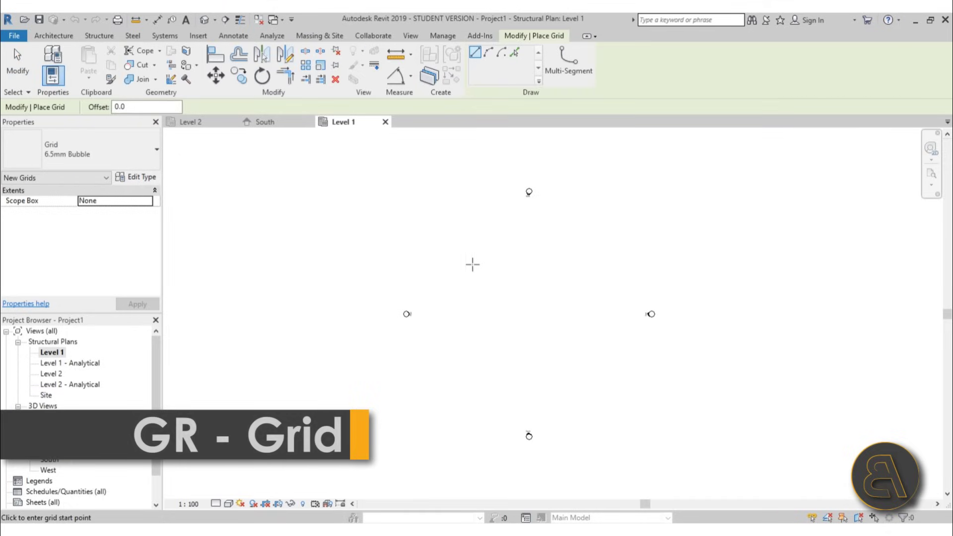
pyautogui.click(473, 244)
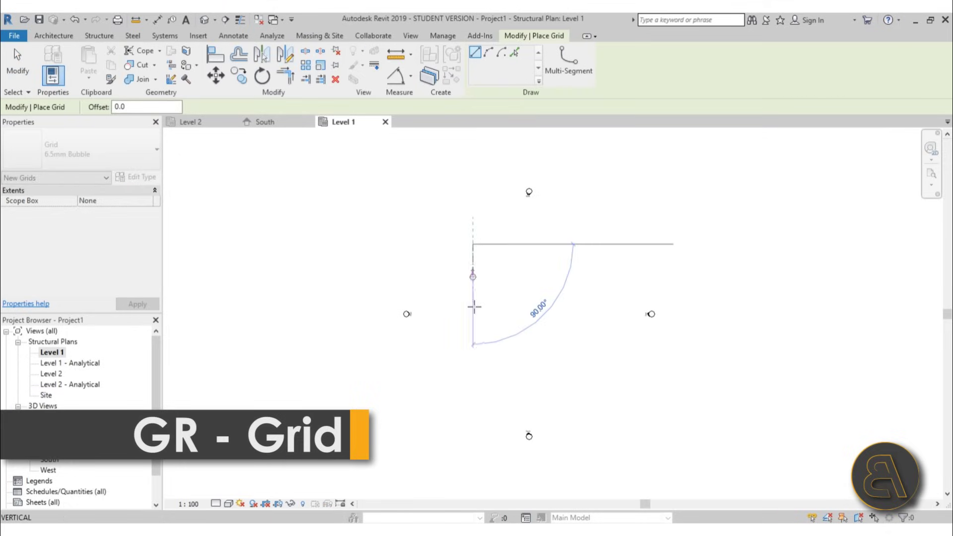
pyautogui.click(472, 381)
pyautogui.press('Escape')
pyautogui.press('Escape')
pyautogui.scroll(2, 561, 360)
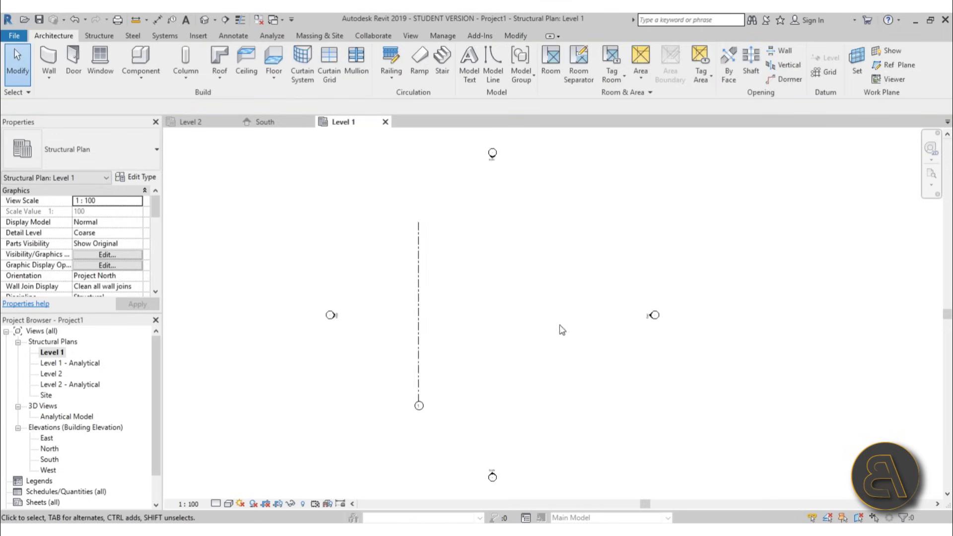
# Add three more vertical grid lines to the right of grid 1 by picking lines with a 6000 offset.
pyautogui.click(348, 340)
pyautogui.click(439, 334)
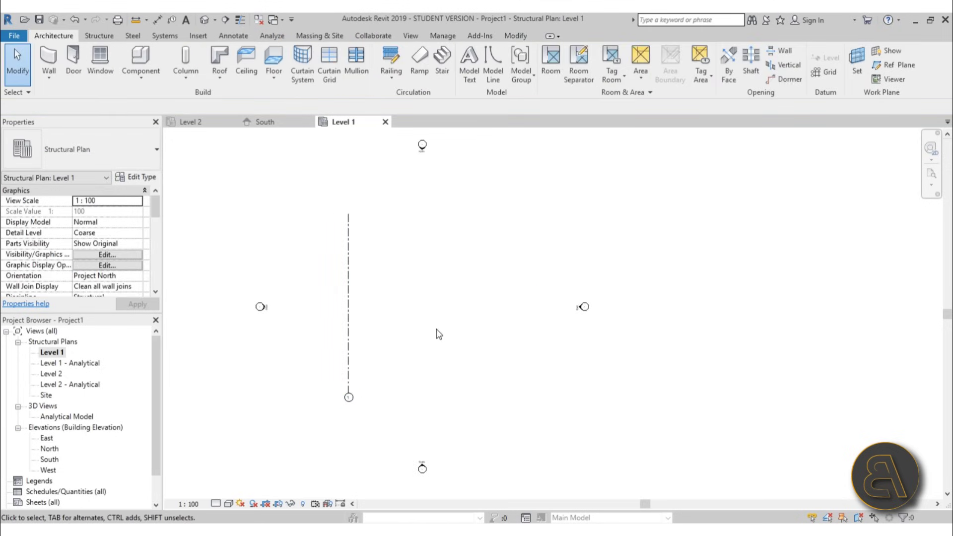
pyautogui.press('g')
pyautogui.press('r')
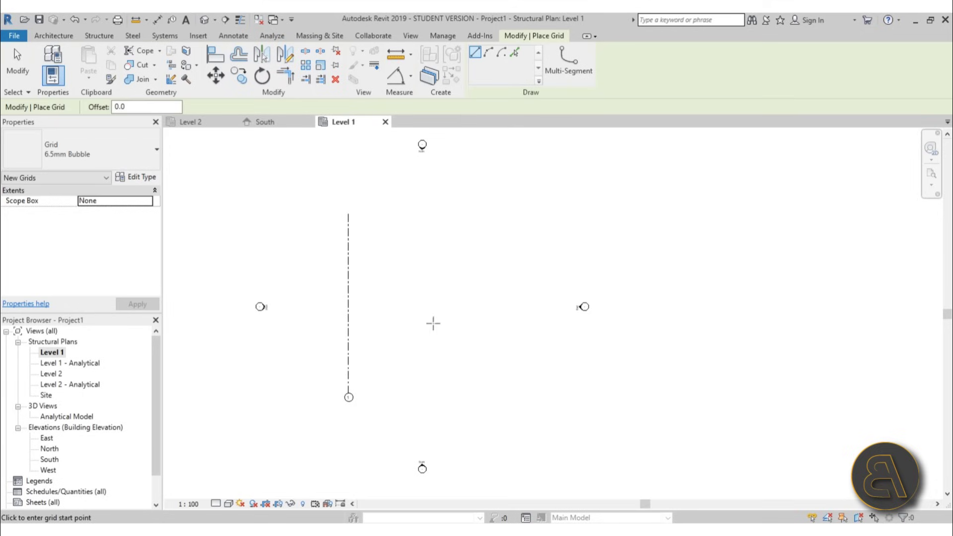
pyautogui.click(516, 51)
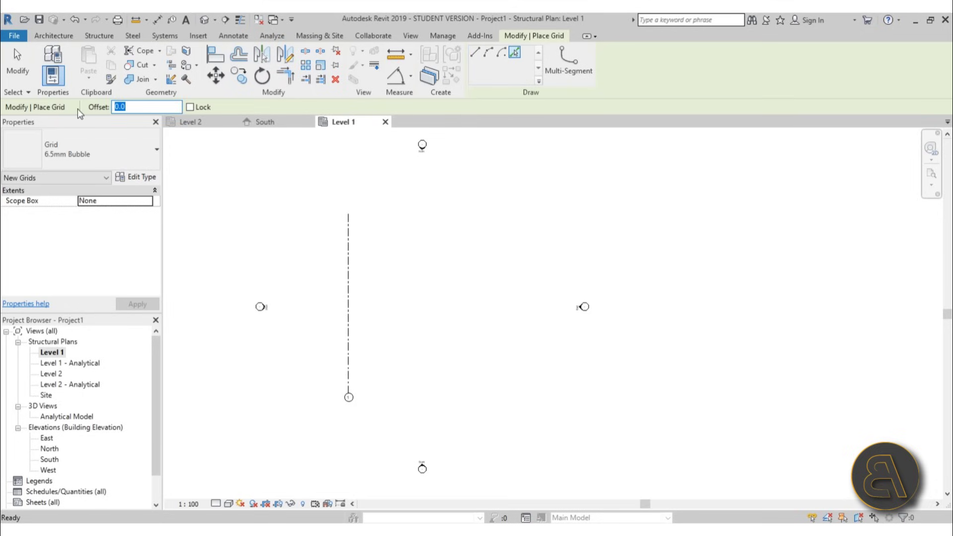
pyautogui.write('6000')
pyautogui.click(354, 342)
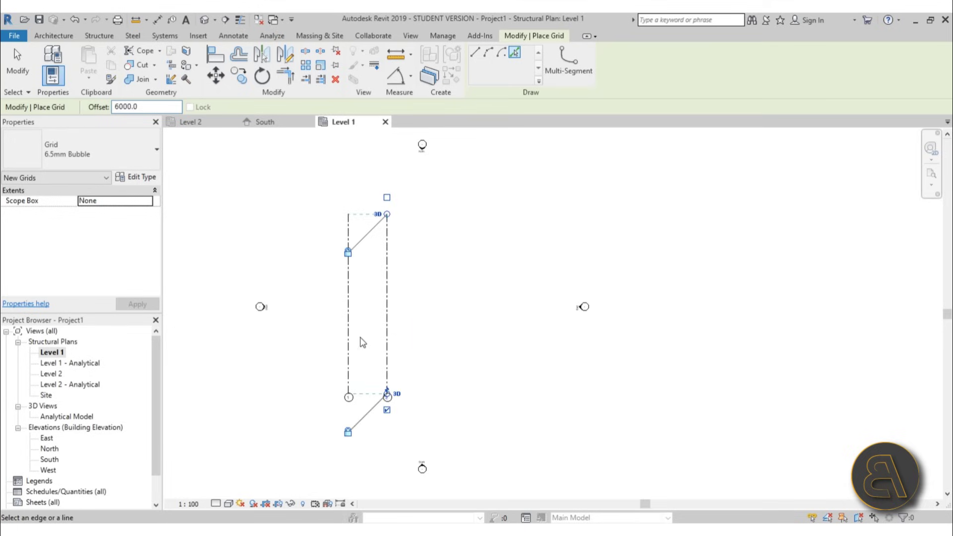
pyautogui.click(390, 343)
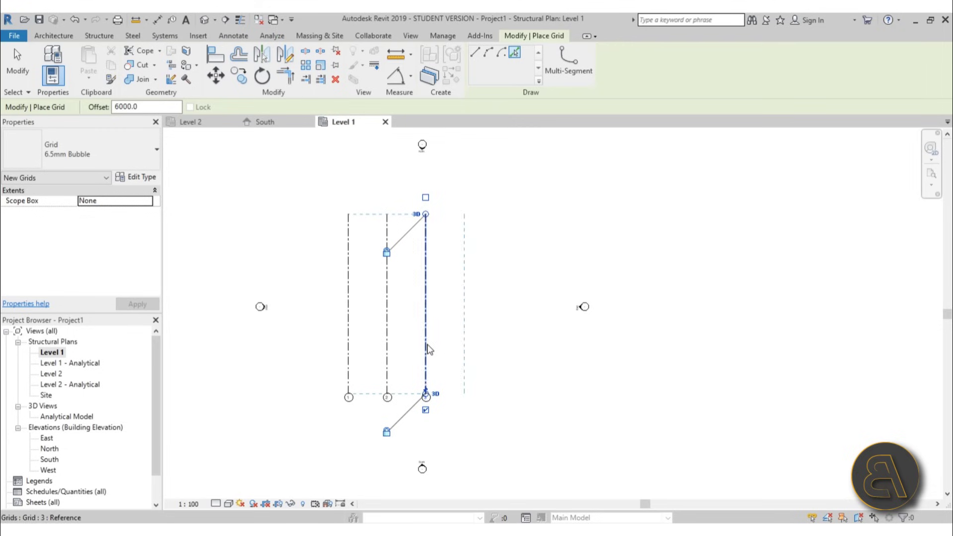
pyautogui.click(429, 357)
pyautogui.press('Escape')
pyautogui.press('Escape')
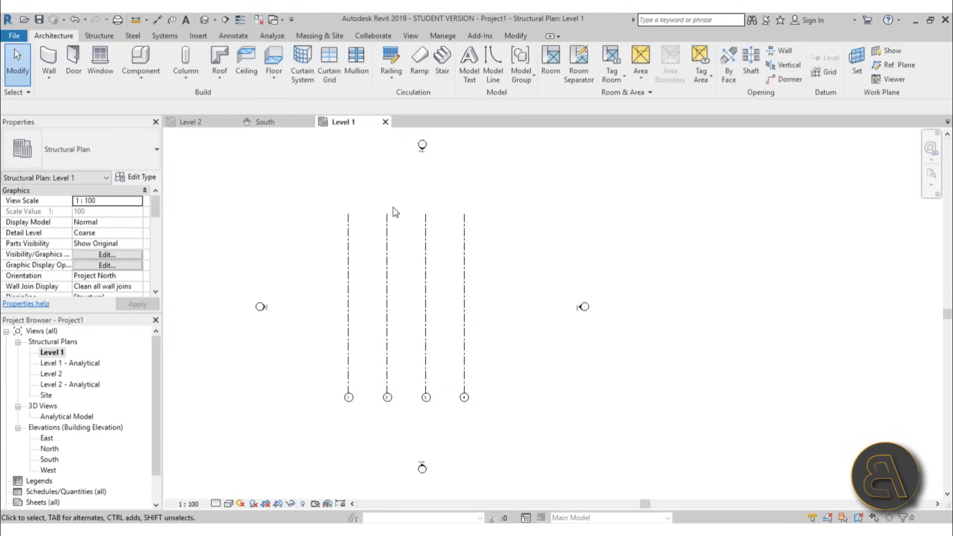
# Draw a horizontal grid line crossing all four vertical grids just above their bubbles.
pyautogui.press('g')
pyautogui.press('r')
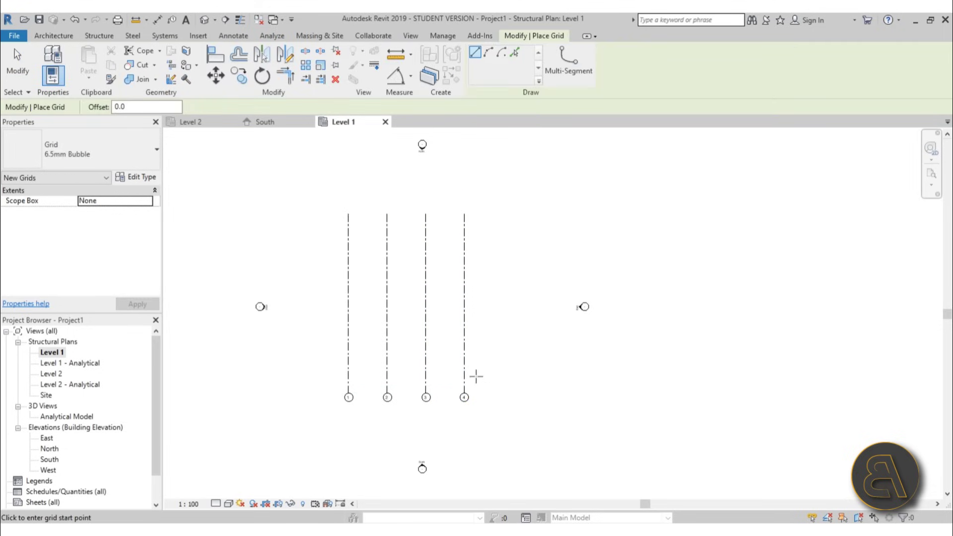
pyautogui.click(332, 372)
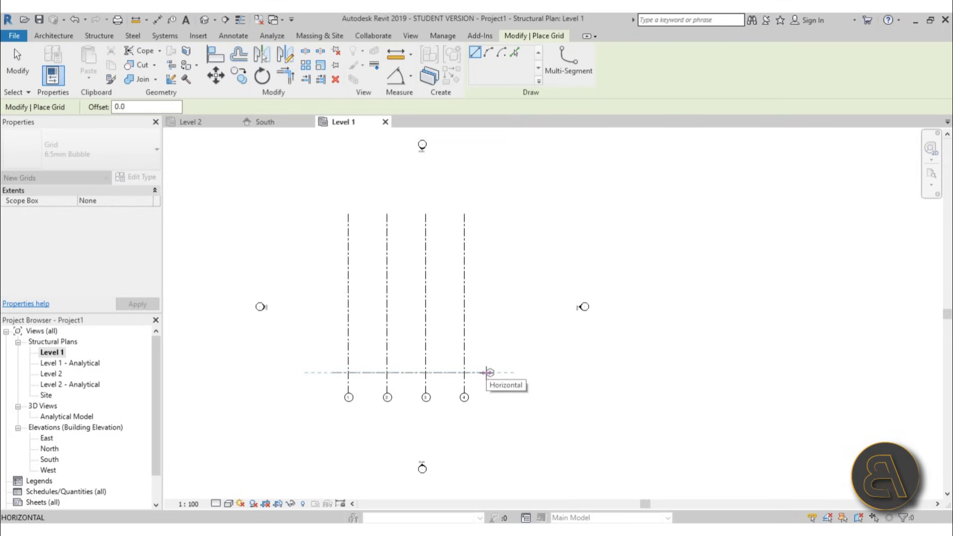
pyautogui.click(488, 372)
pyautogui.scroll(3, 435, 358)
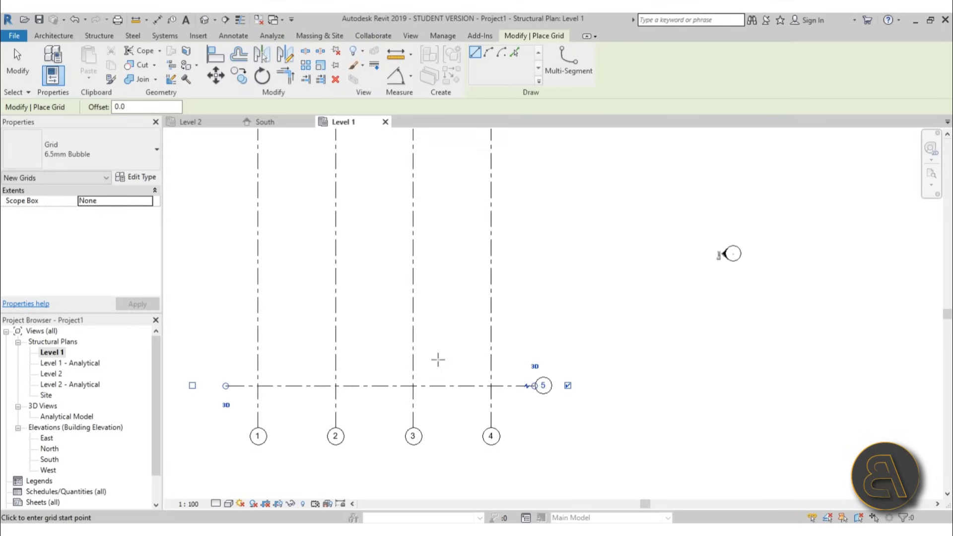
pyautogui.click(515, 51)
pyautogui.press('Escape')
pyautogui.press('Escape')
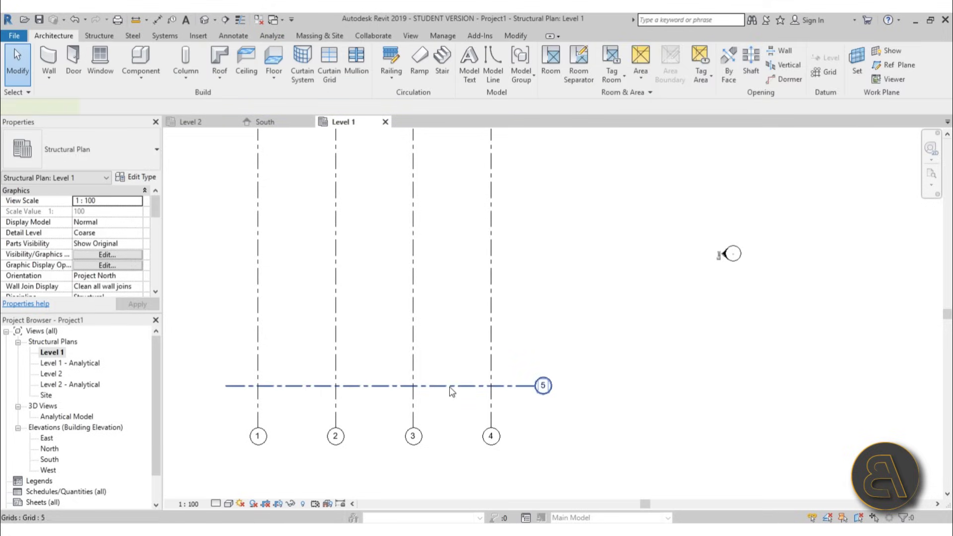
# Rename the horizontal grid line as A.
pyautogui.click(452, 386)
pyautogui.click(106, 223)
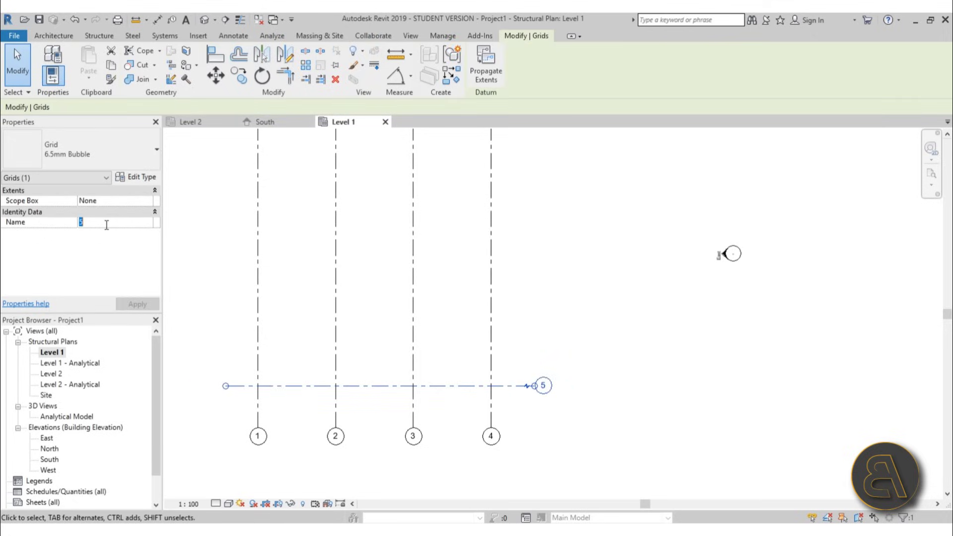
pyautogui.write('A')
pyautogui.press('Escape')
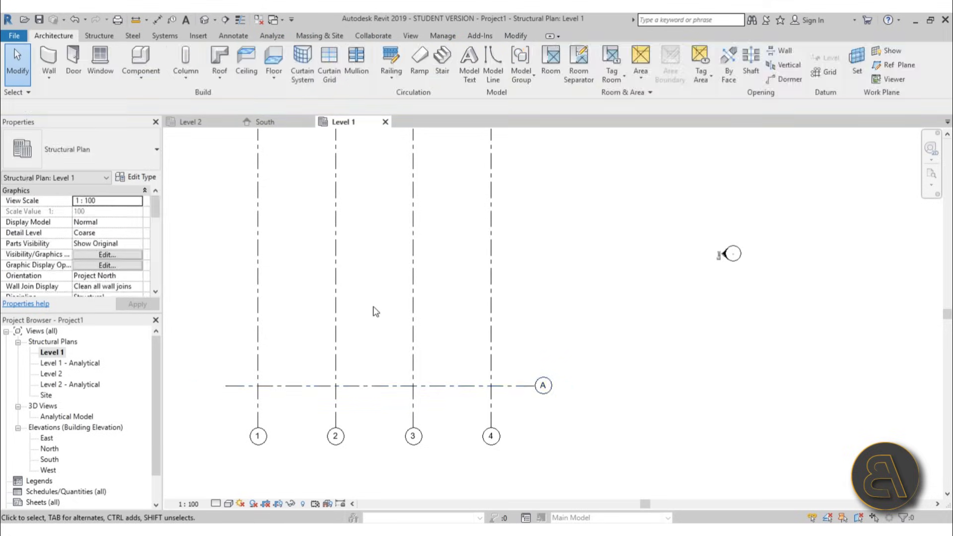
# Add two more horizontal grid lines above grid A by picking lines with a 6000 offset.
pyautogui.press('g')
pyautogui.press('r')
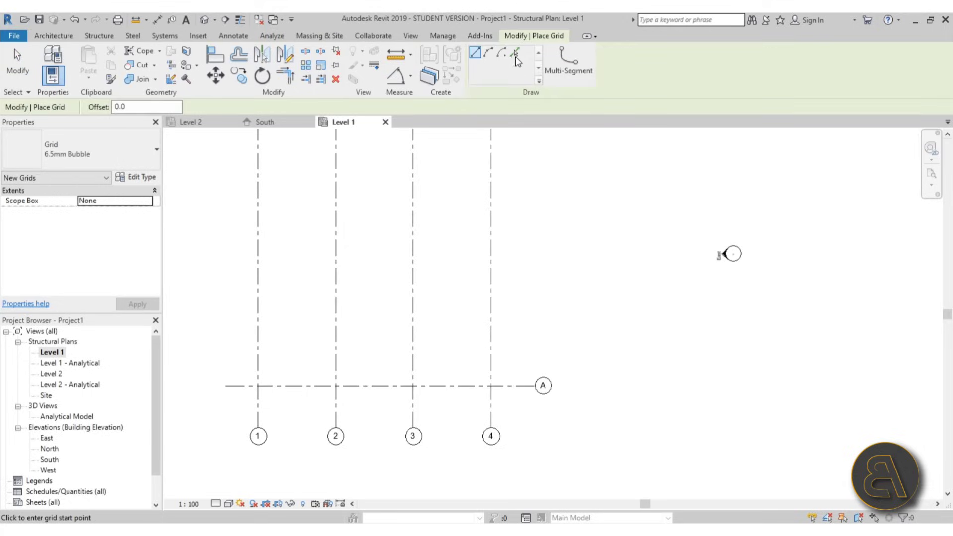
pyautogui.click(153, 106)
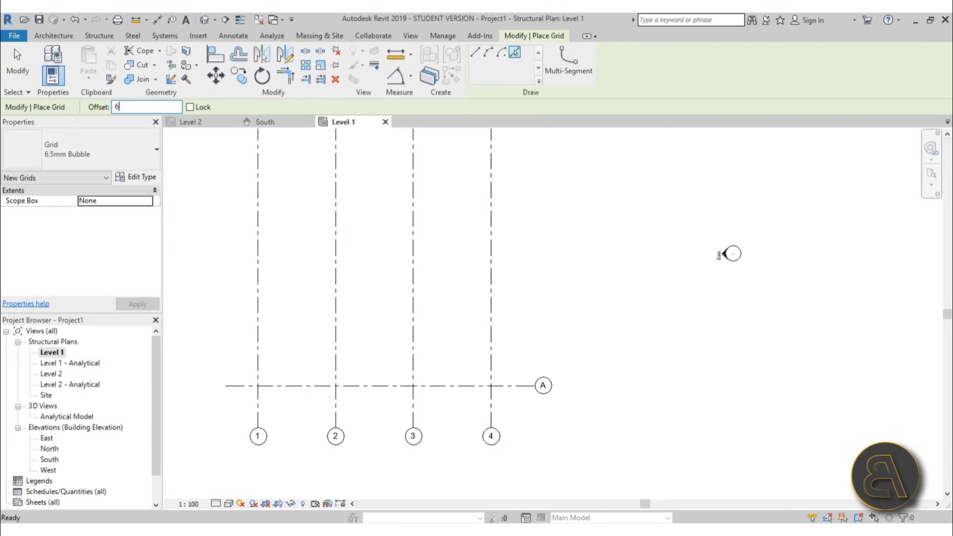
pyautogui.press('Return')
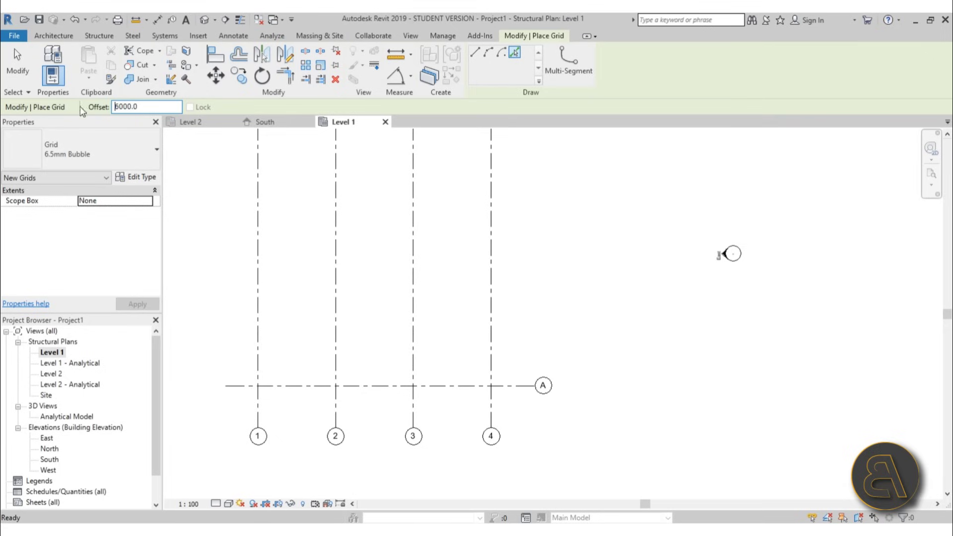
pyautogui.click(392, 389)
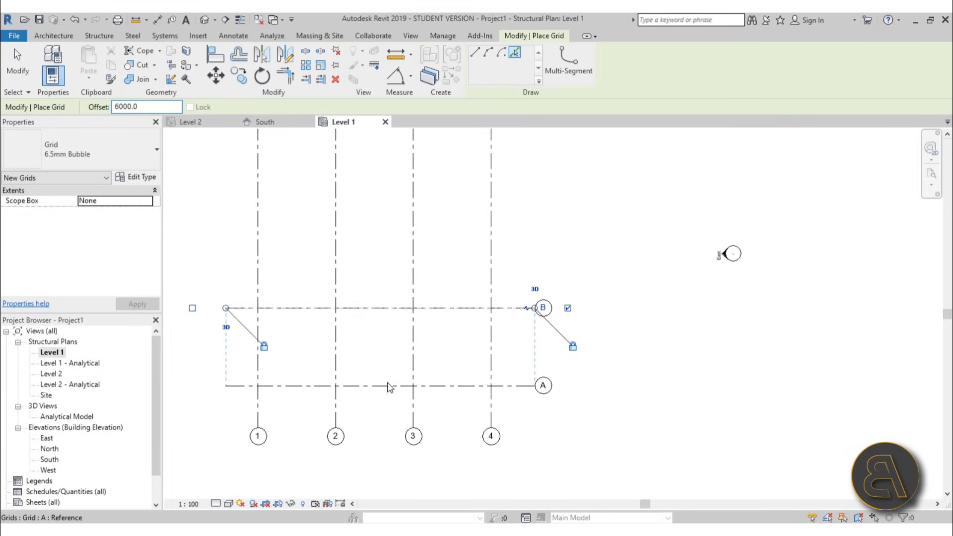
pyautogui.click(395, 308)
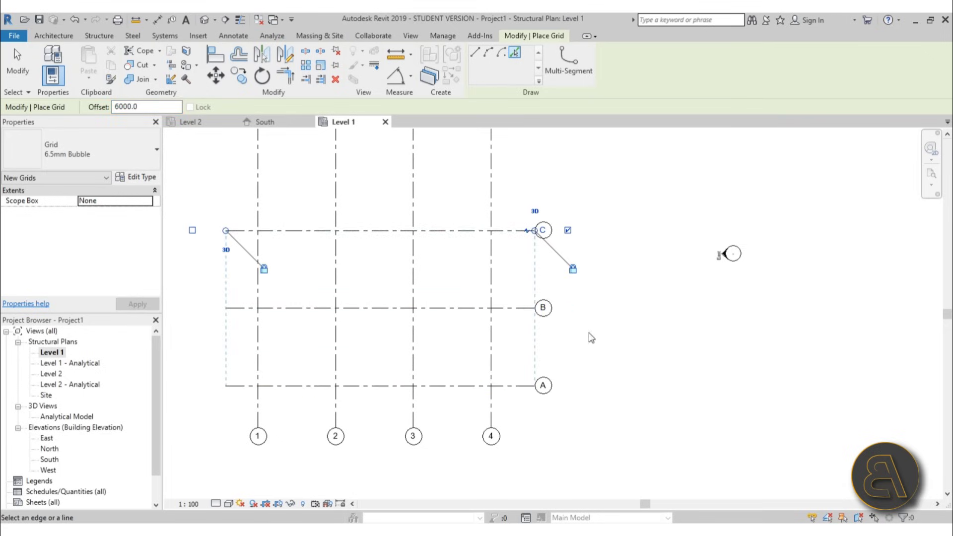
pyautogui.press('Escape')
pyautogui.press('Escape')
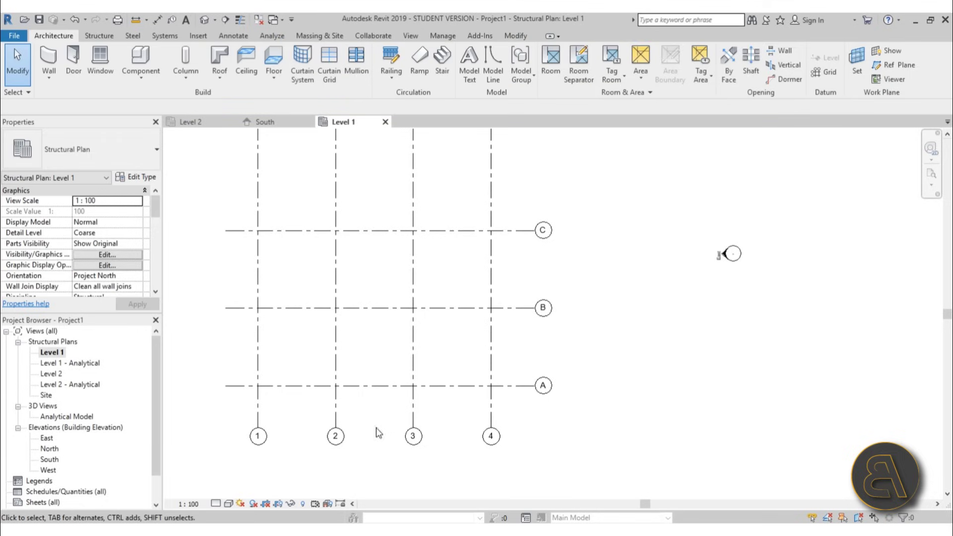
# Set the project's length units to meters with 2 decimal places.
pyautogui.scroll(-4, 659, 375)
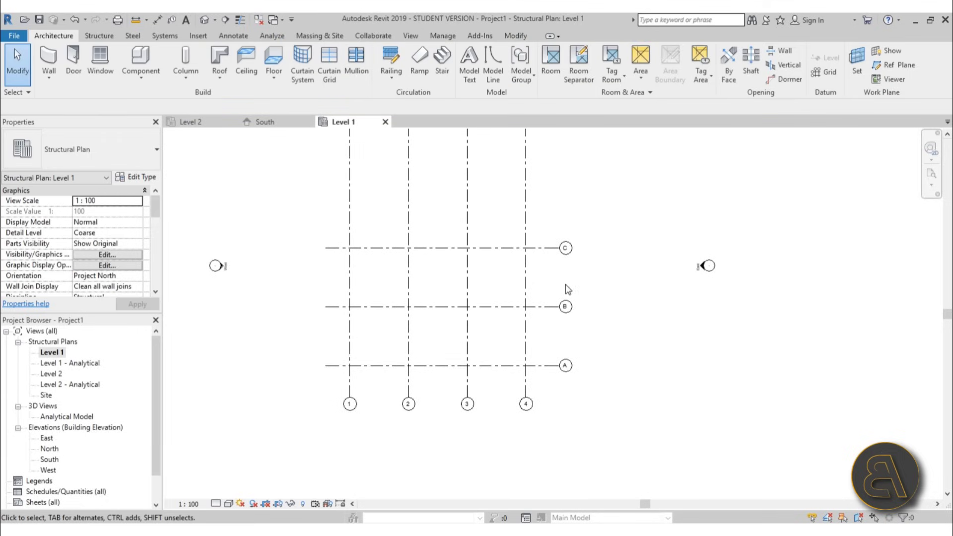
pyautogui.moveTo(553, 293); pyautogui.dragTo(531, 303, button='middle')
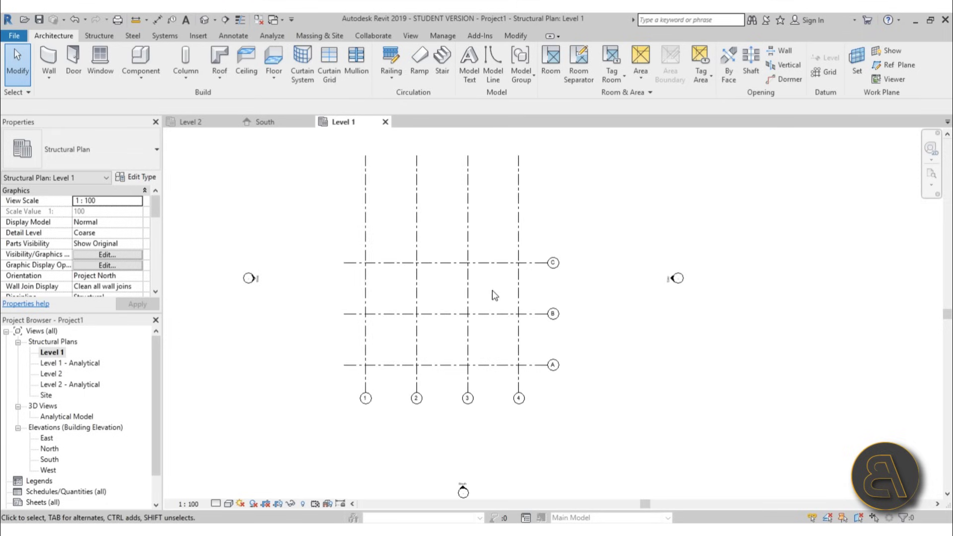
pyautogui.press('u')
pyautogui.press('n')
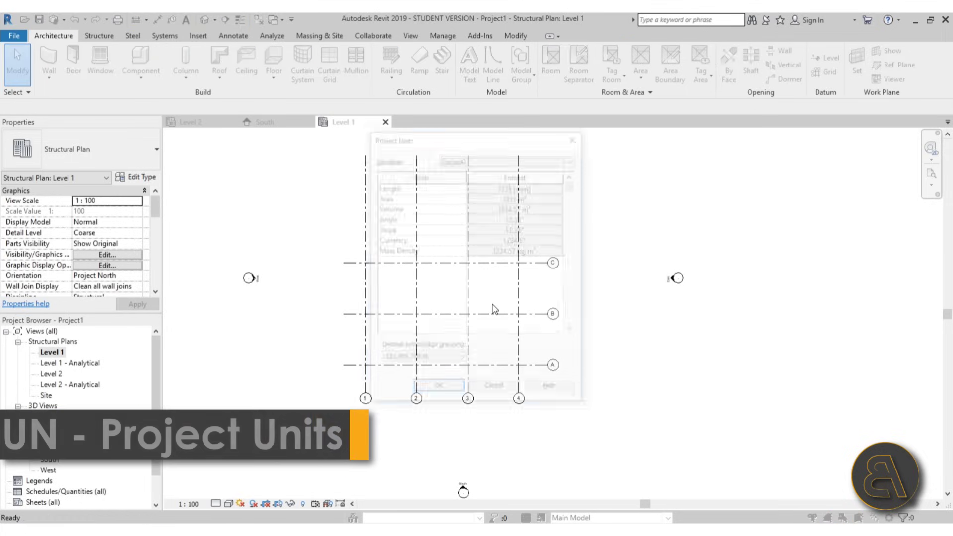
pyautogui.click(495, 191)
pyautogui.click(510, 207)
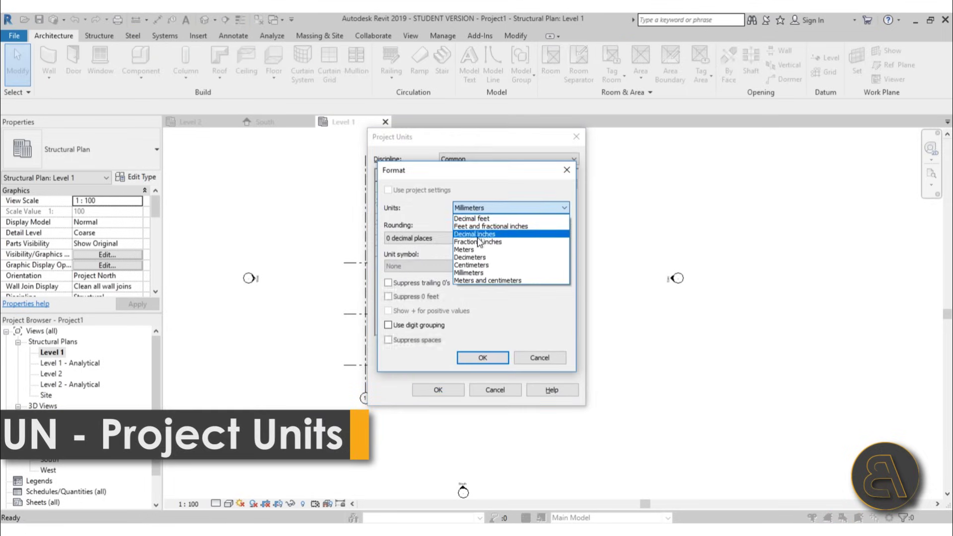
pyautogui.click(491, 249)
pyautogui.click(422, 237)
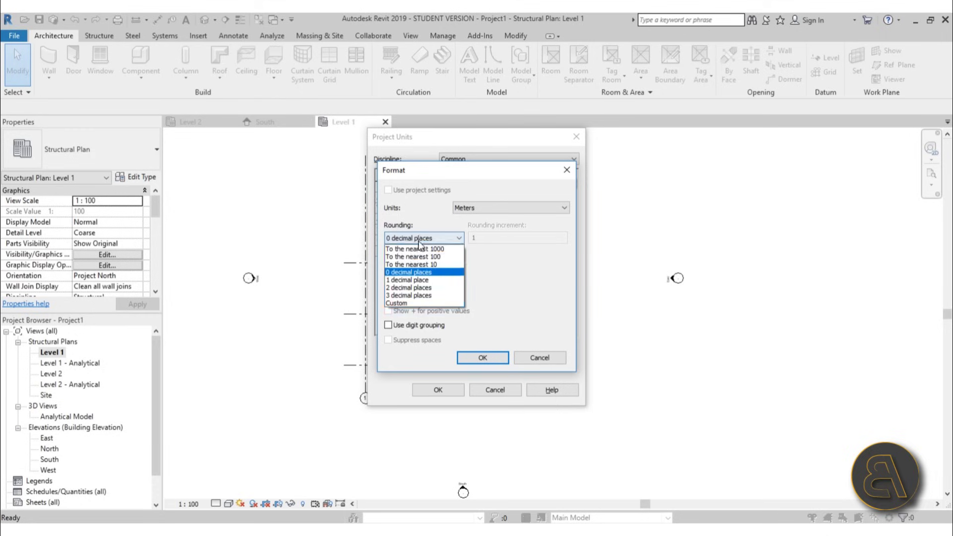
pyautogui.click(414, 290)
pyautogui.click(486, 357)
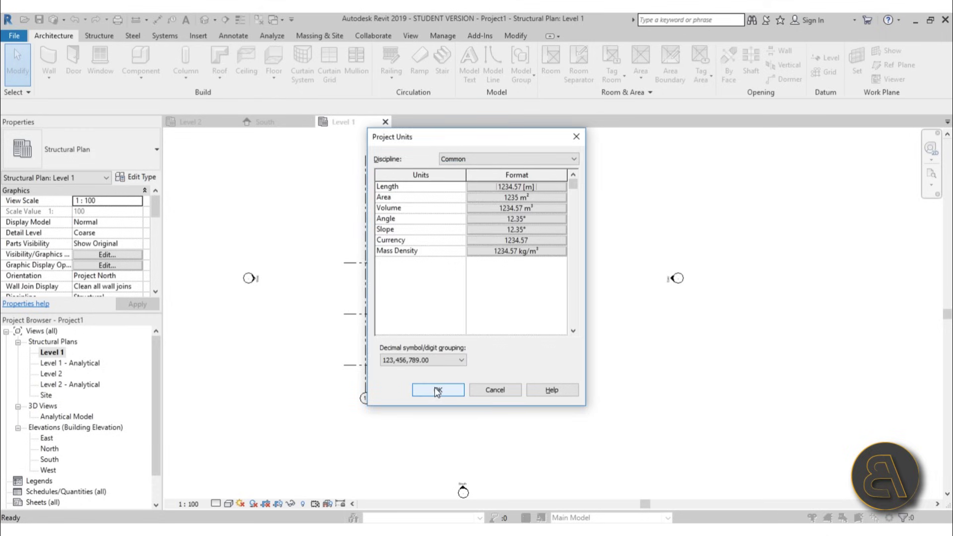
pyautogui.click(437, 390)
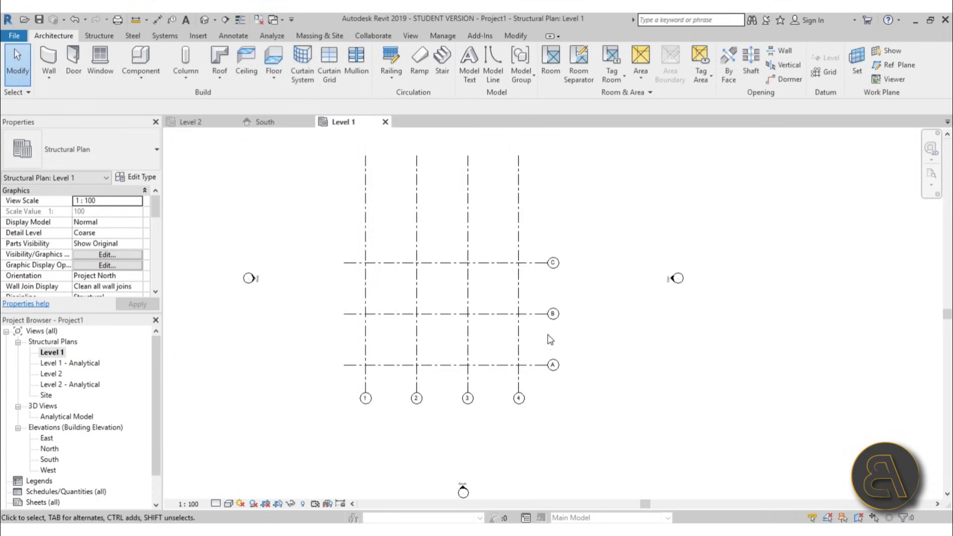
# Shorten the upper ends of the four vertical grid lines to just above grid C.
pyautogui.click(468, 224)
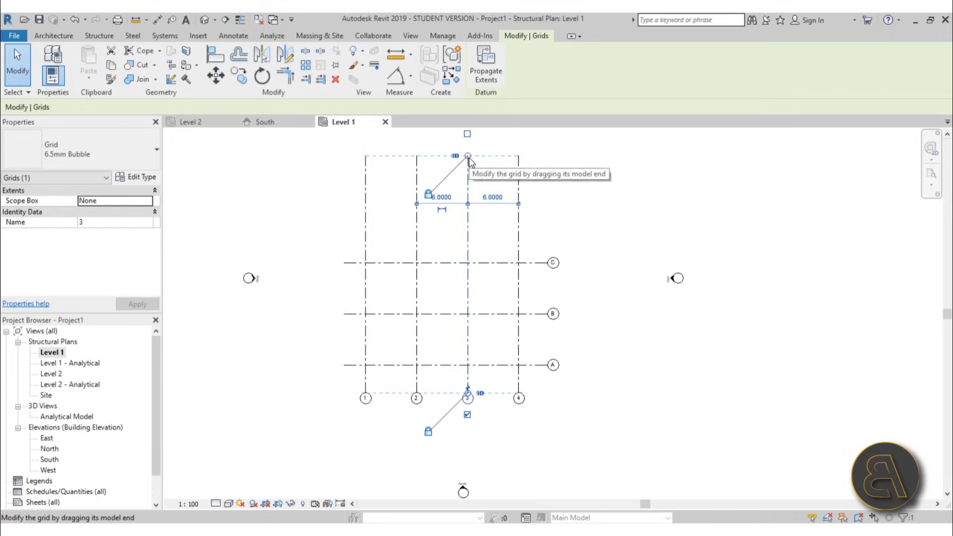
pyautogui.moveTo(467, 157); pyautogui.dragTo(467, 246)
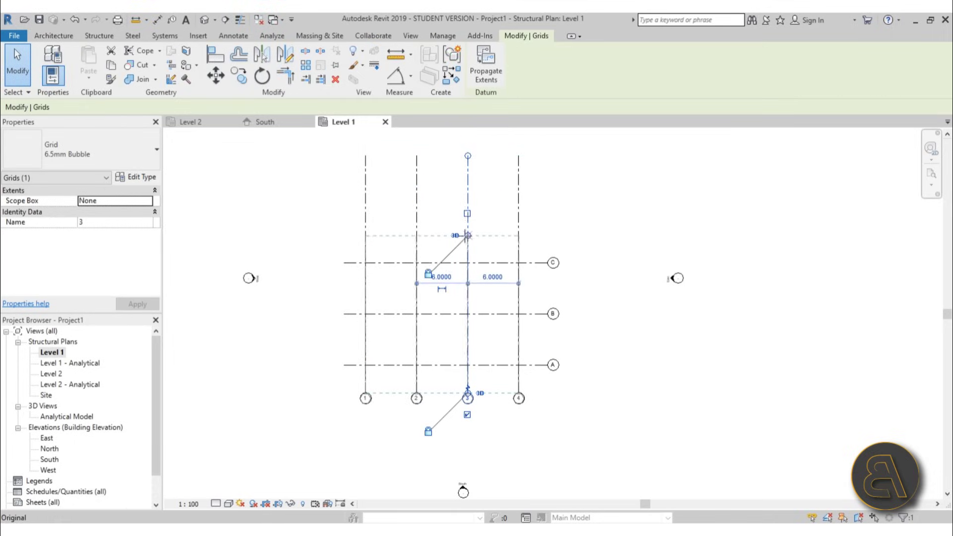
pyautogui.click(348, 263)
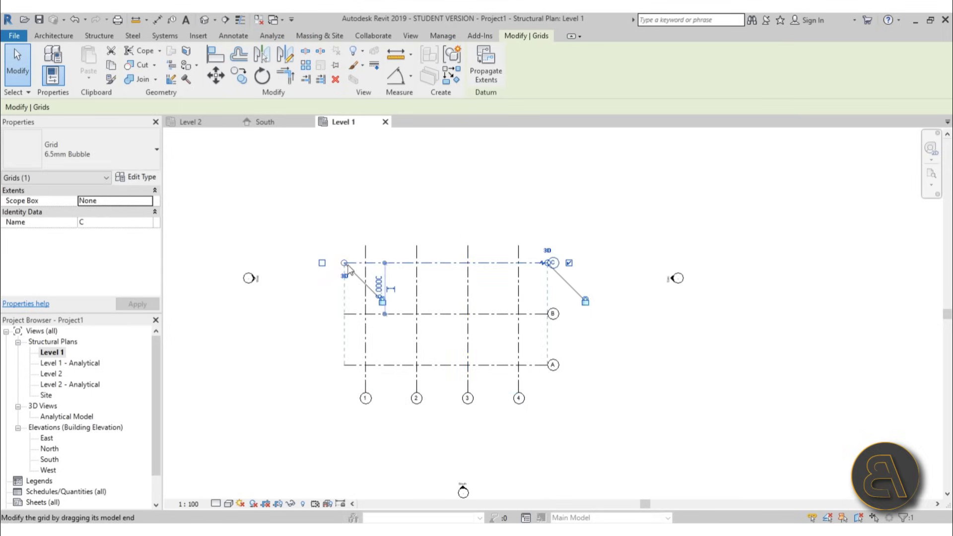
pyautogui.click(620, 402)
# Reposition all seven grid lines together so the grid sits roughly centered between the elevation markers.
pyautogui.scroll(-2, 487, 350)
pyautogui.scroll(1, 533, 371)
pyautogui.moveTo(565, 411); pyautogui.dragTo(357, 251)
pyautogui.moveTo(439, 274); pyautogui.dragTo(461, 239)
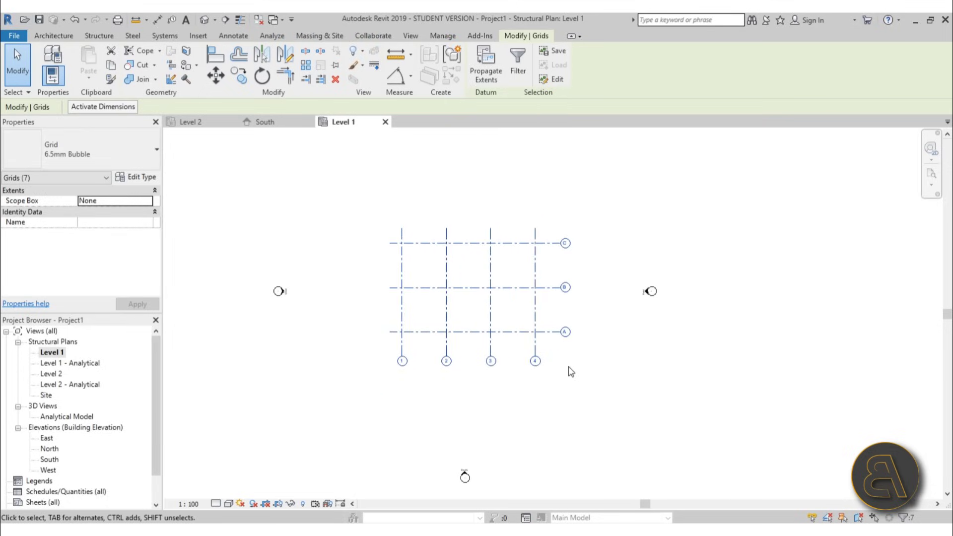
pyautogui.press('Left')
pyautogui.click(716, 353)
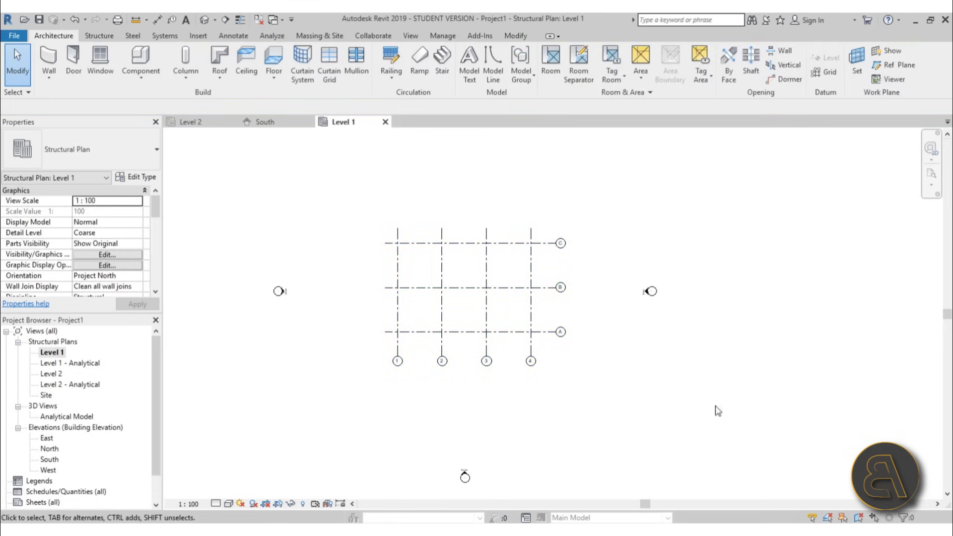
pyautogui.scroll(3, 489, 242)
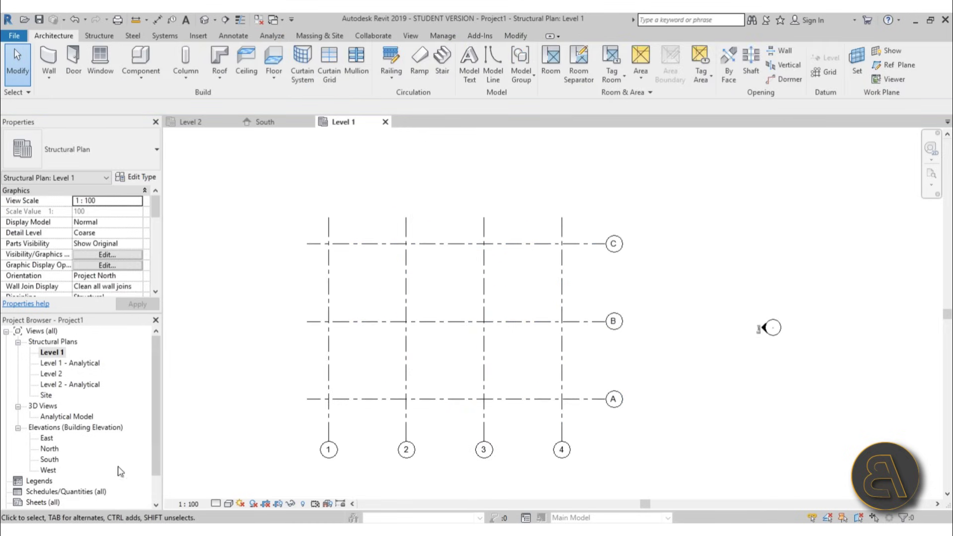
# In the South elevation, extend the numbered grid lines farther below Level 1 and raise their bubbles higher above Level 2.
pyautogui.doubleClick(49, 460)
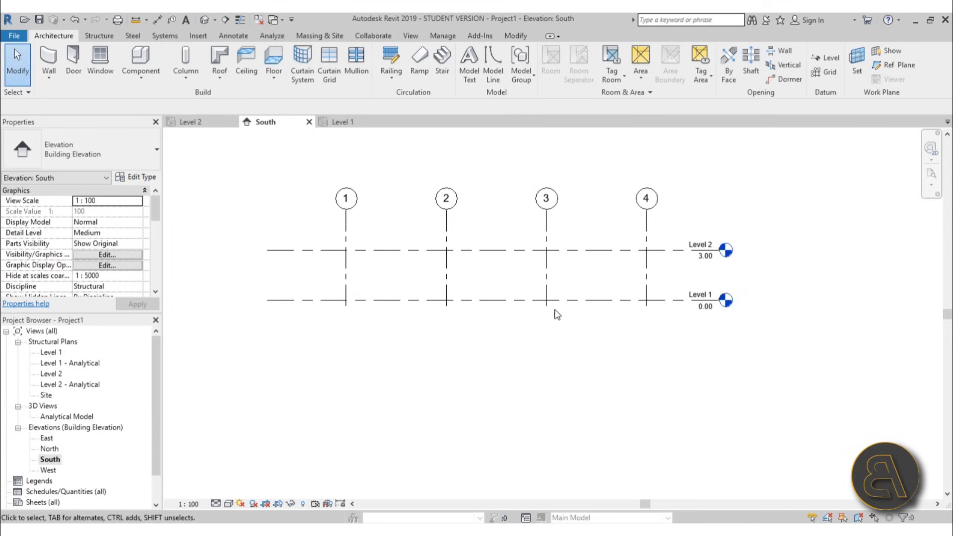
pyautogui.click(546, 281)
pyautogui.moveTo(546, 305); pyautogui.dragTo(546, 358)
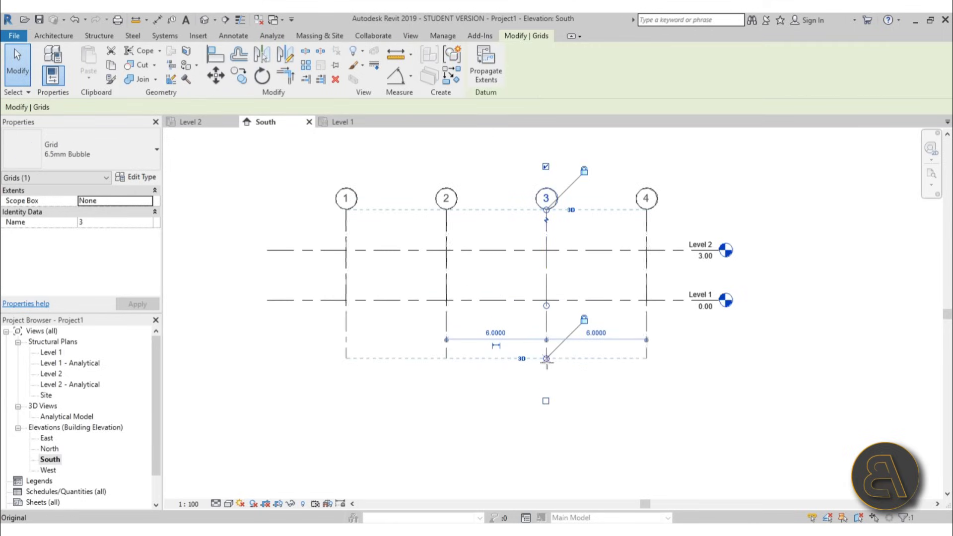
pyautogui.click(446, 268)
pyautogui.moveTo(446, 209); pyautogui.dragTo(446, 153)
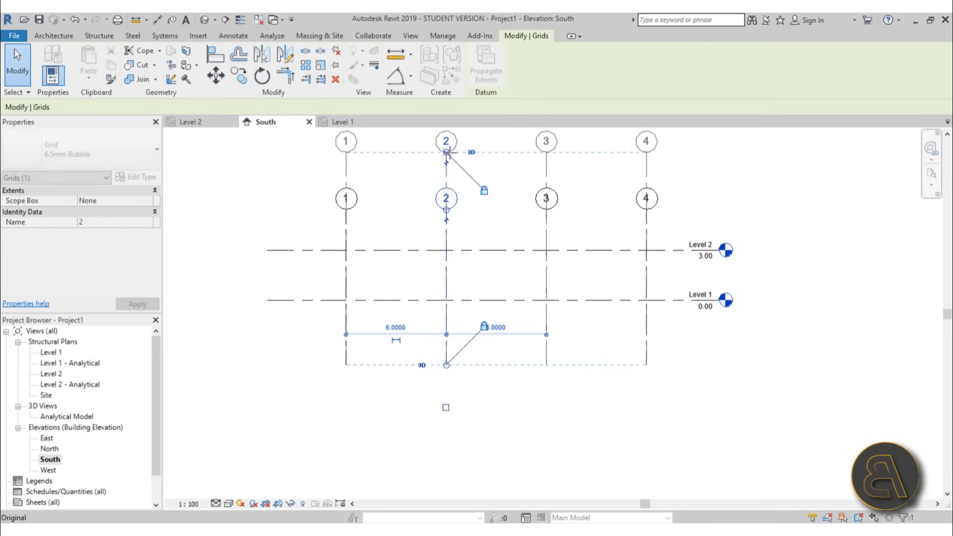
pyautogui.moveTo(578, 270); pyautogui.dragTo(540, 309, button='middle')
# Add a level at elevation 7.00 above Level 2, aligned with the ends of the existing levels.
pyautogui.click(530, 290)
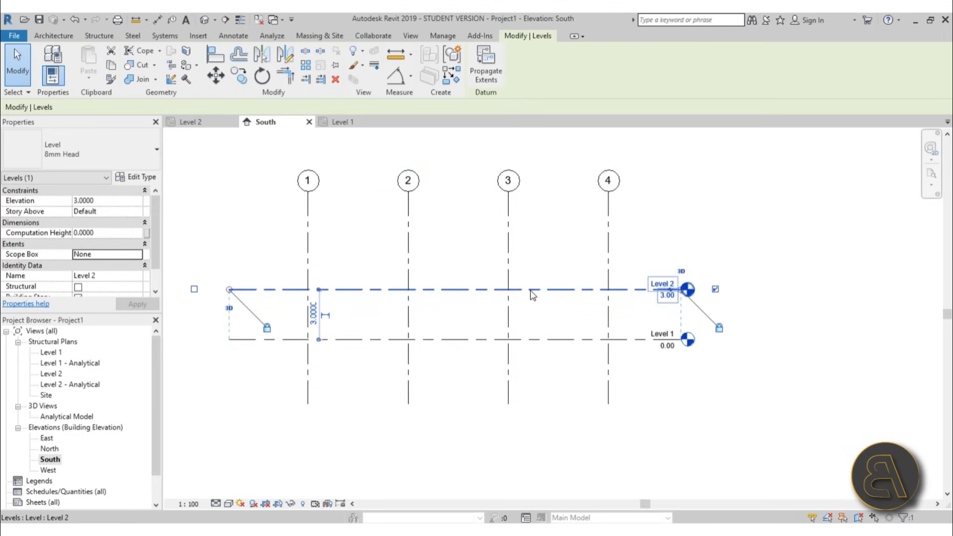
pyautogui.click(448, 324)
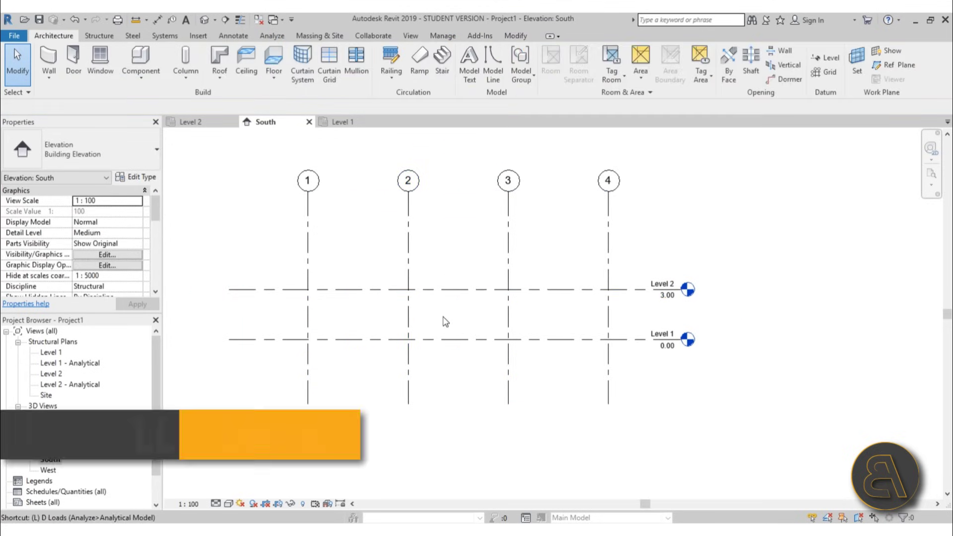
pyautogui.press('l')
pyautogui.press('l')
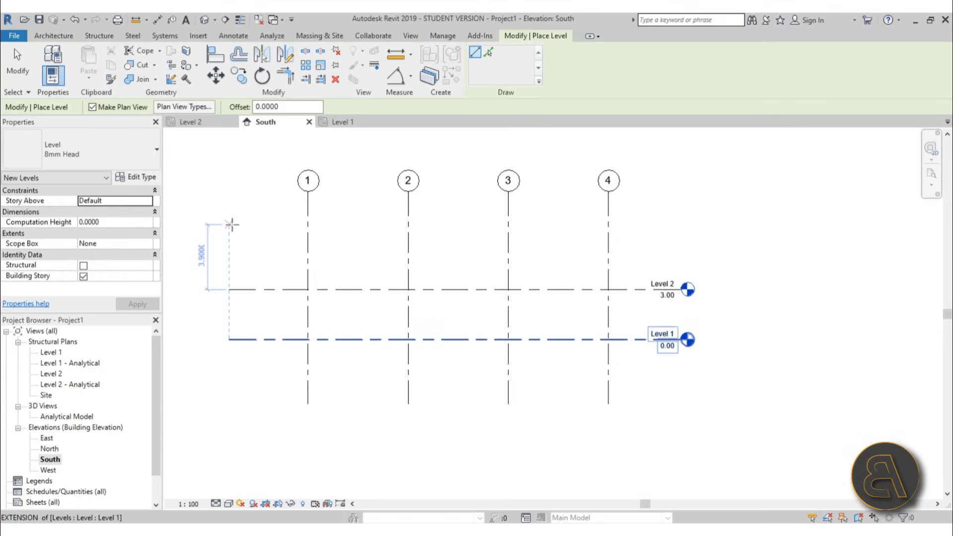
pyautogui.click(230, 222)
pyautogui.click(679, 228)
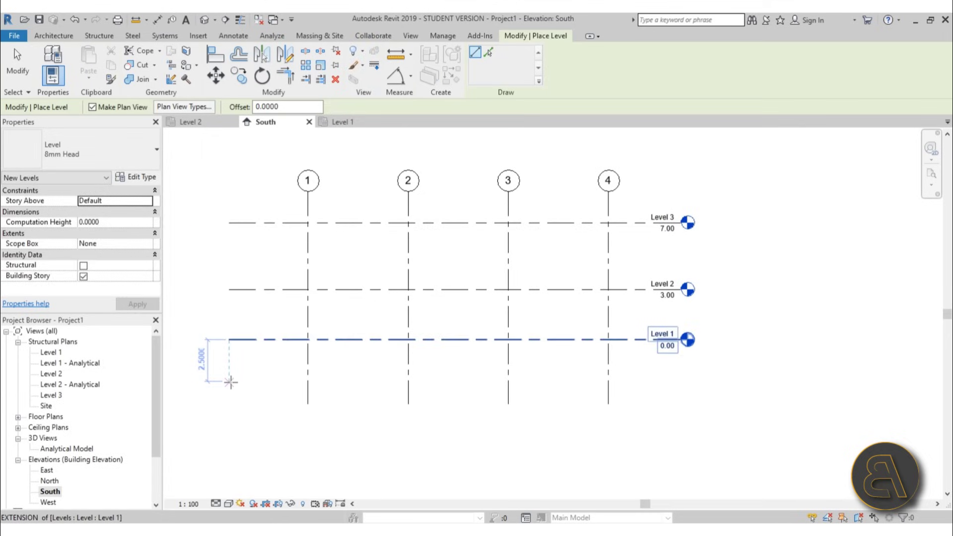
# Add another full-length level 2.5 m below Level 1, at elevation -2.50.
pyautogui.click(229, 381)
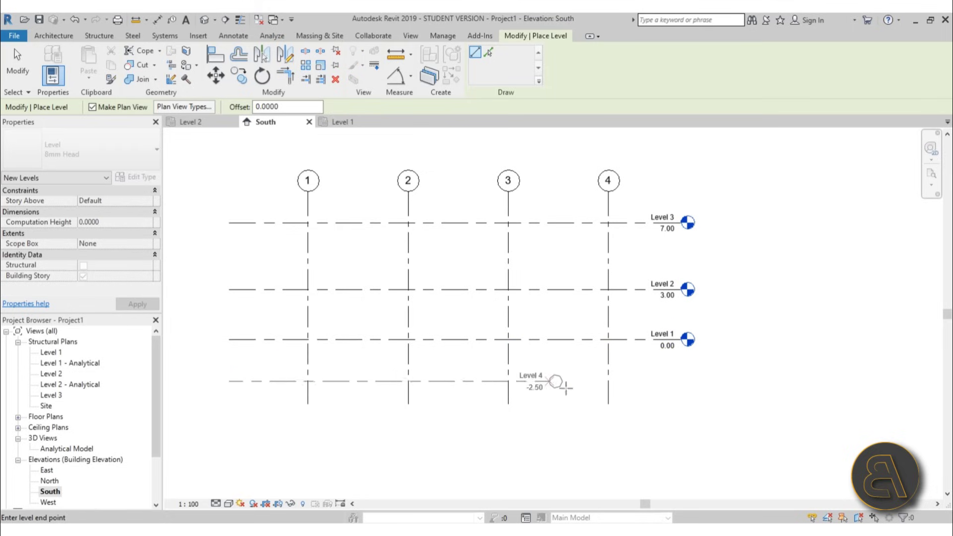
pyautogui.click(675, 382)
pyautogui.press('Escape')
pyautogui.press('Escape')
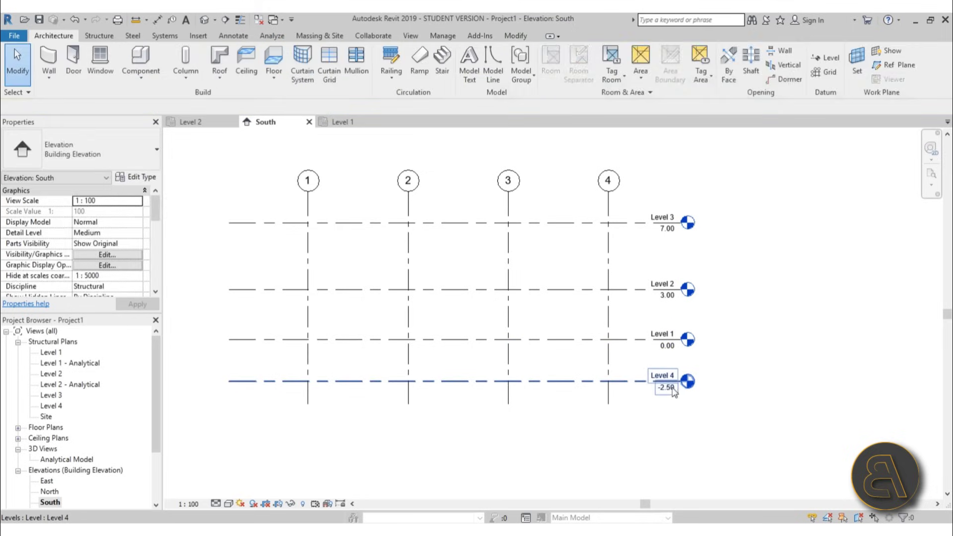
# Rename the lowest level, at elevation -2.50, as Level 0.
pyautogui.click(661, 375)
pyautogui.click(662, 375)
pyautogui.click(656, 376)
pyautogui.write('0')
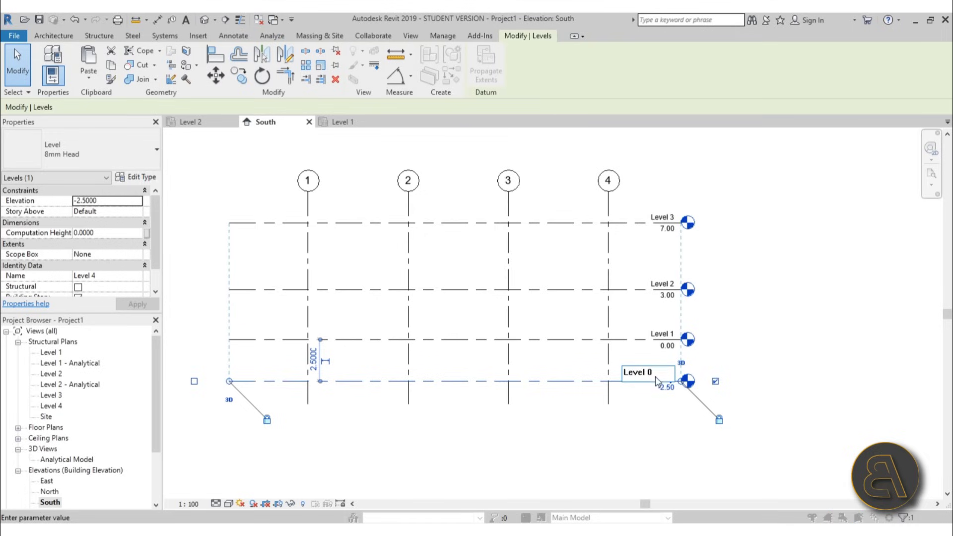
pyautogui.press('Return')
pyautogui.click(525, 278)
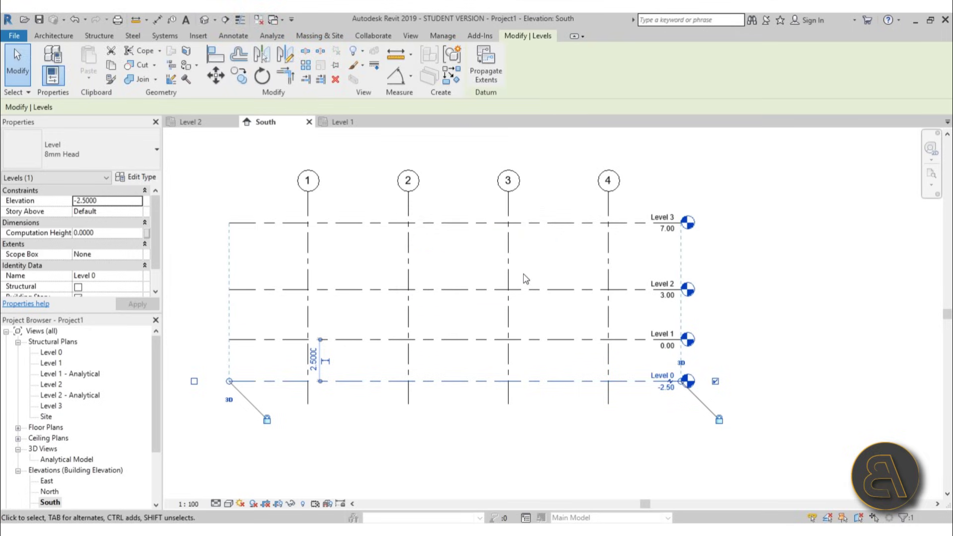
pyautogui.click(553, 410)
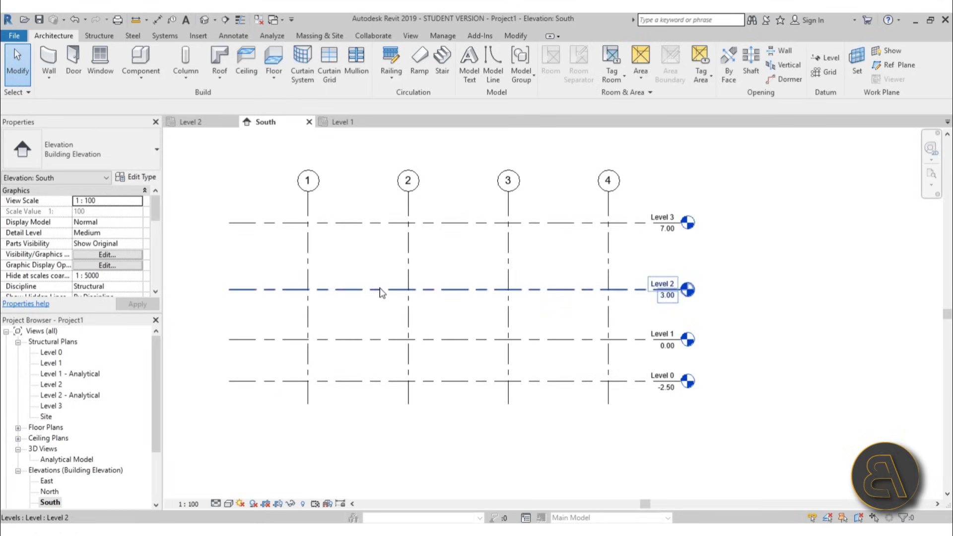
# On the Level 1 structural plan, draw a rectangle of Generic - 300mm structural walls around the bay between grids 1–2 and A–B.
pyautogui.doubleClick(52, 364)
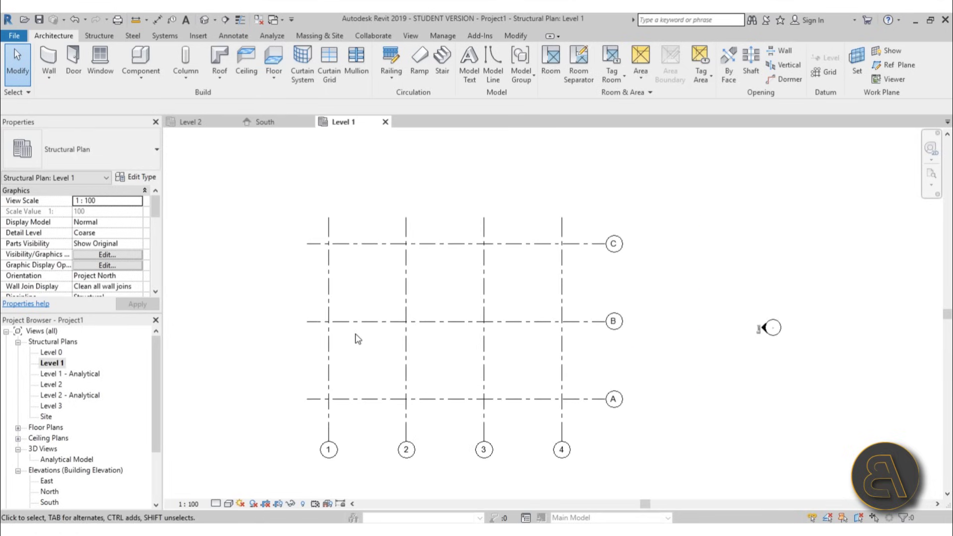
pyautogui.click(103, 35)
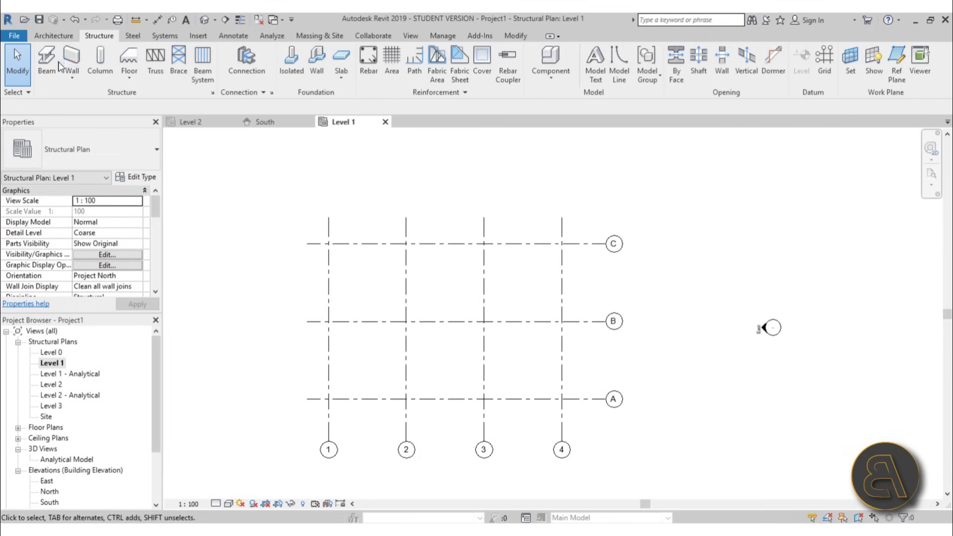
pyautogui.click(69, 61)
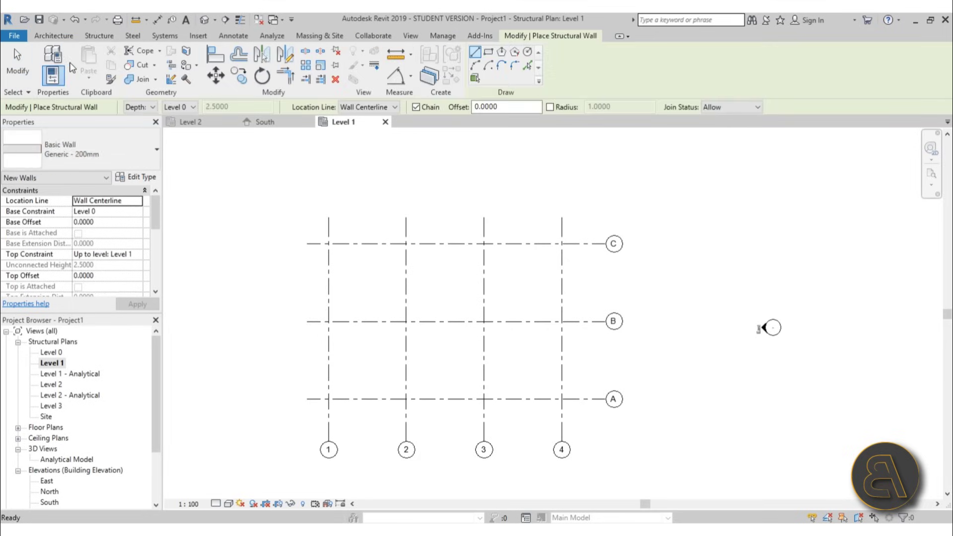
pyautogui.click(92, 147)
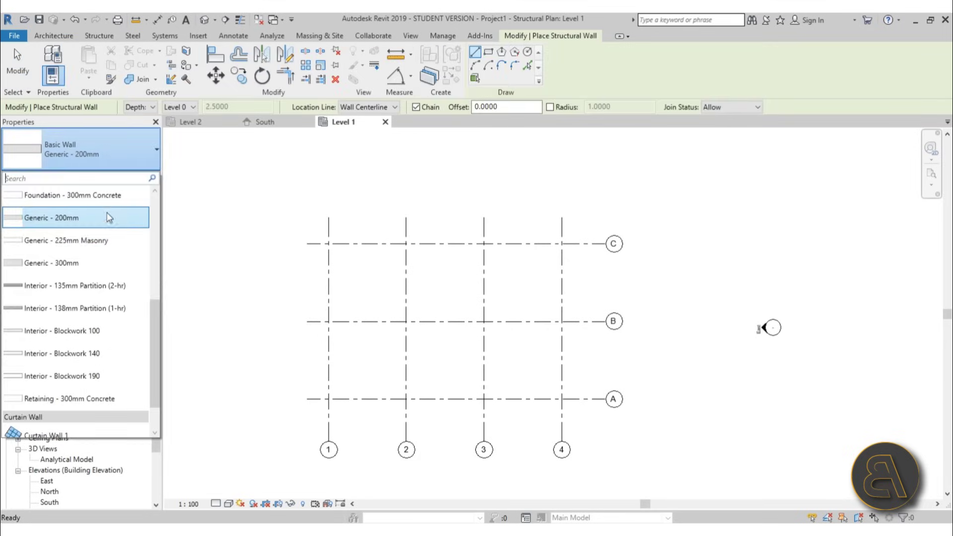
pyautogui.click(96, 261)
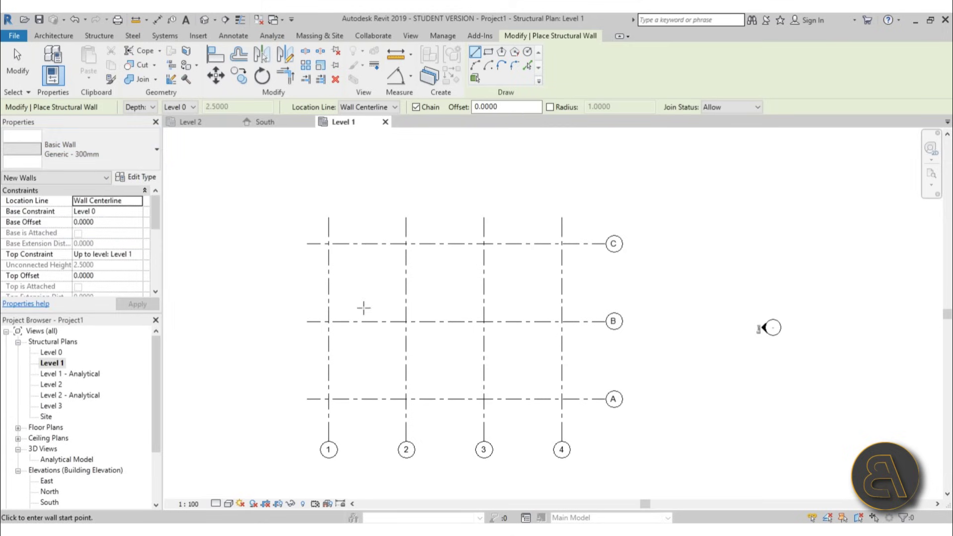
pyautogui.click(491, 53)
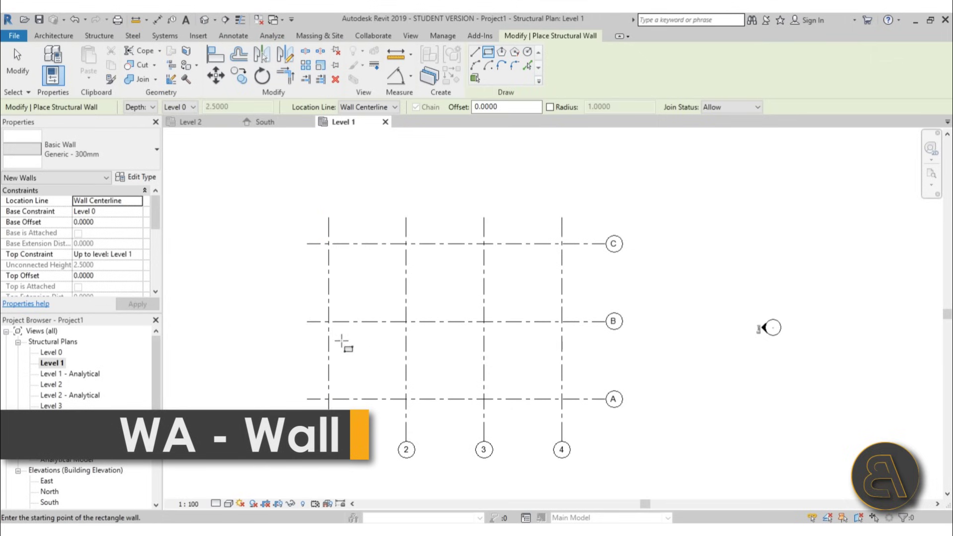
pyautogui.scroll(2, 353, 372)
pyautogui.click(316, 271)
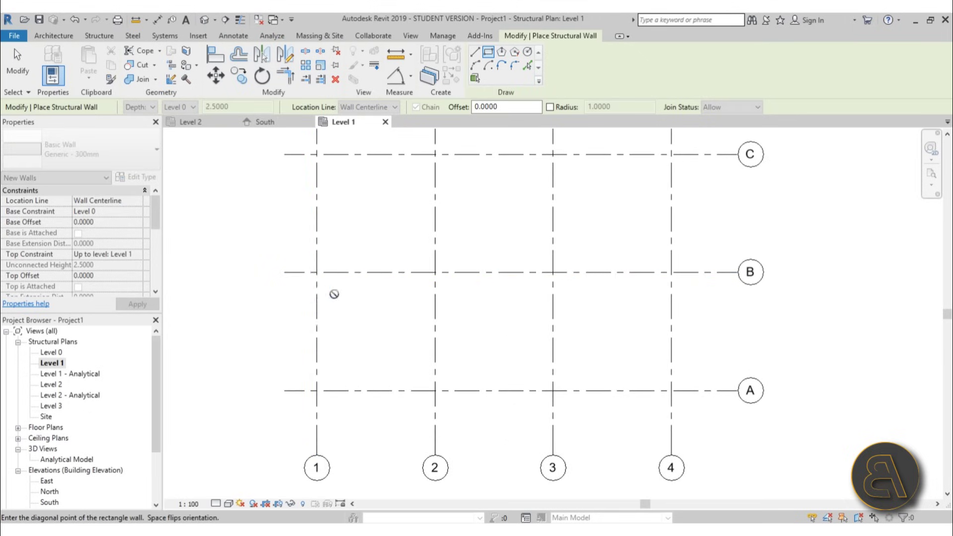
pyautogui.click(434, 391)
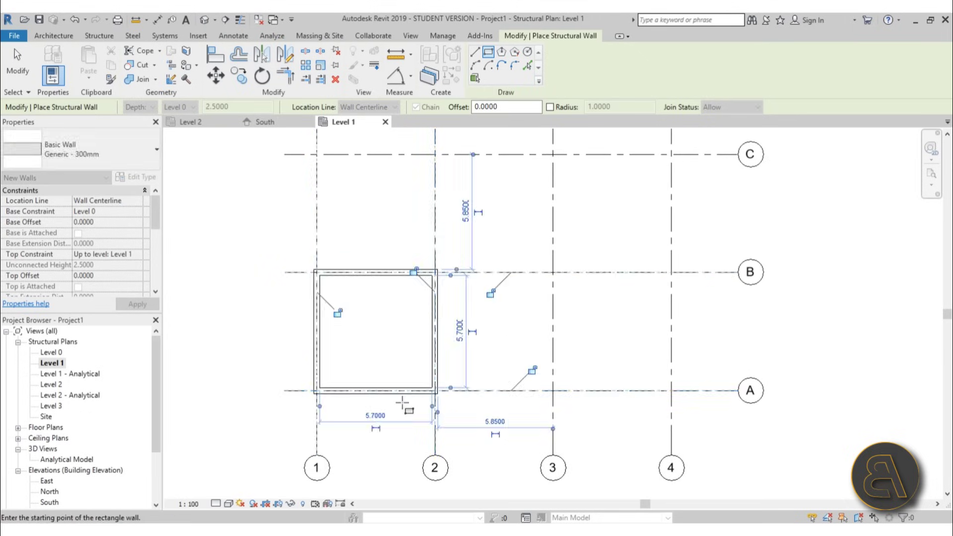
pyautogui.press('Escape')
pyautogui.press('Escape')
# Set the top constraint of all four structural walls to Up to level: Level 3.
pyautogui.press('Tab')
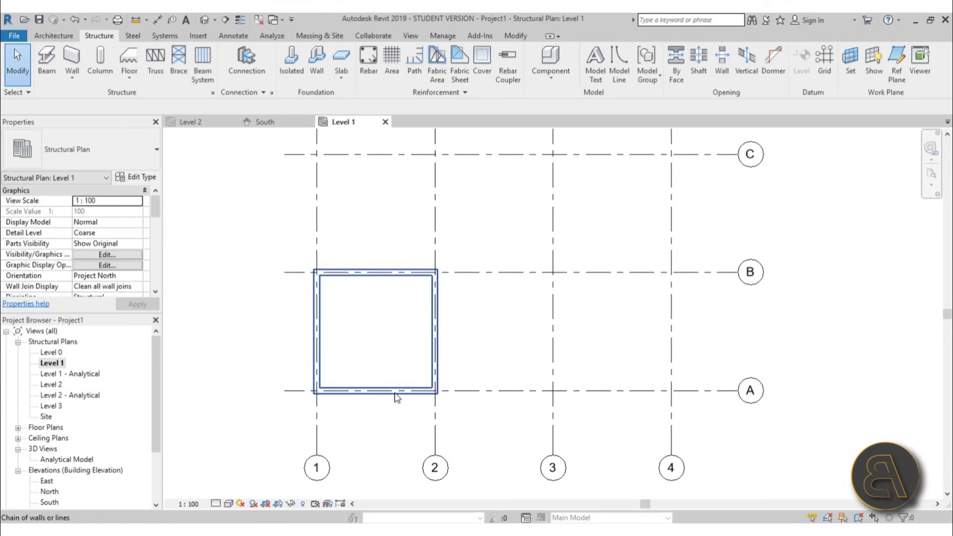
pyautogui.click(397, 397)
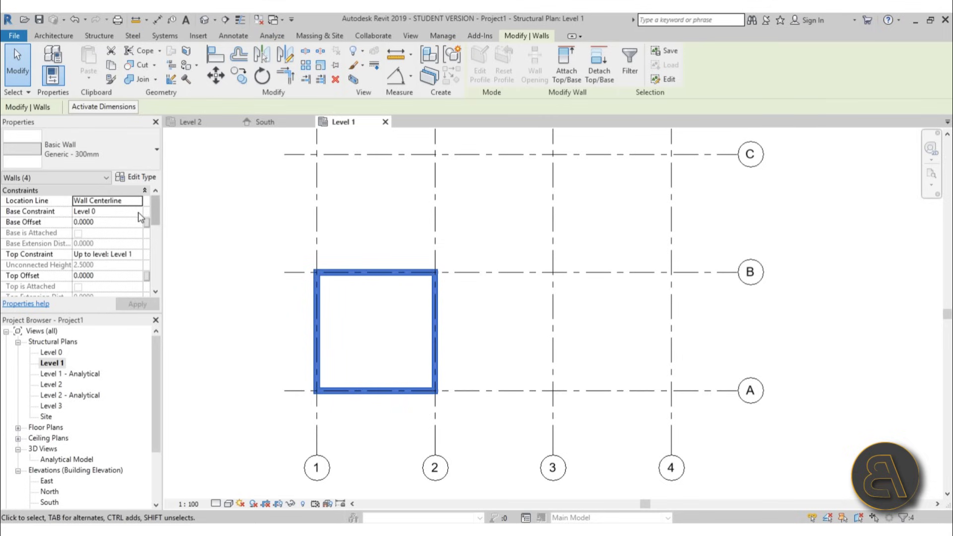
pyautogui.click(136, 254)
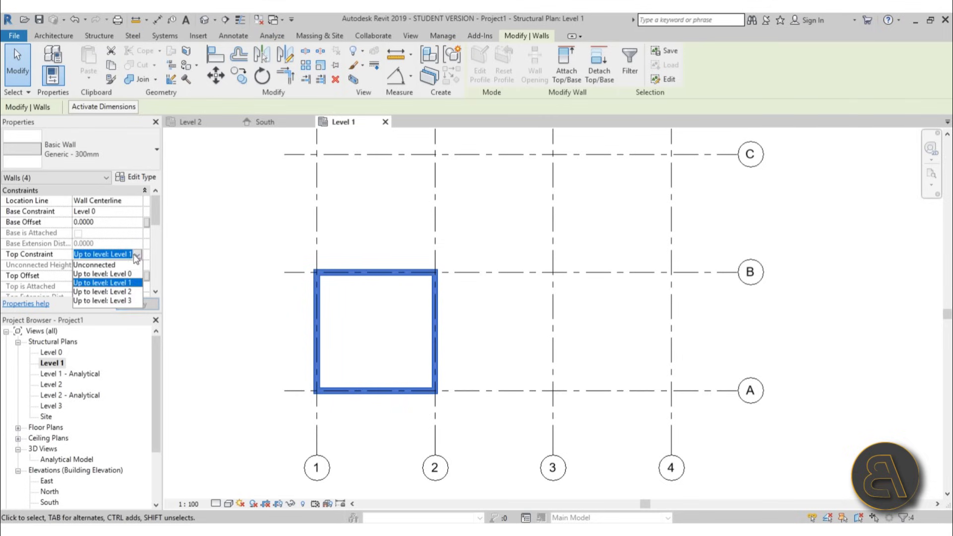
pyautogui.click(118, 301)
pyautogui.click(493, 341)
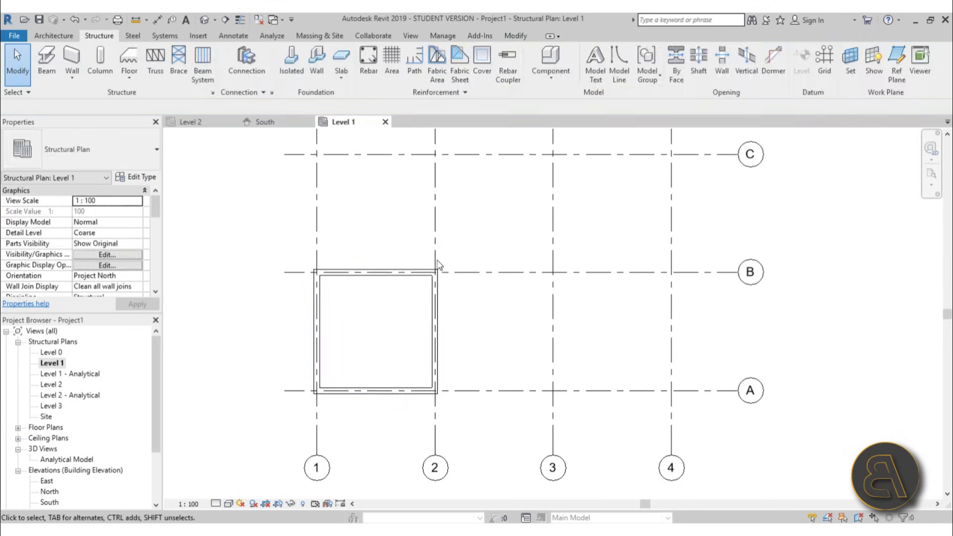
# Examine the wall enclosure and the levels from several angles in the default 3D view.
pyautogui.click(204, 21)
pyautogui.keyDown('shift'); pyautogui.moveTo(578, 383); pyautogui.dragTo(599, 341, button='middle'); pyautogui.keyUp('shift')
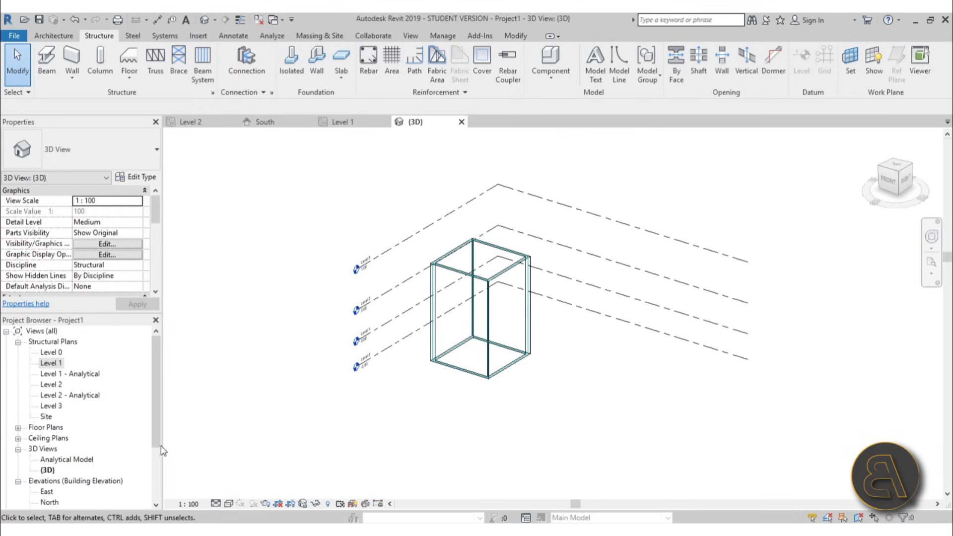
pyautogui.doubleClick(49, 460)
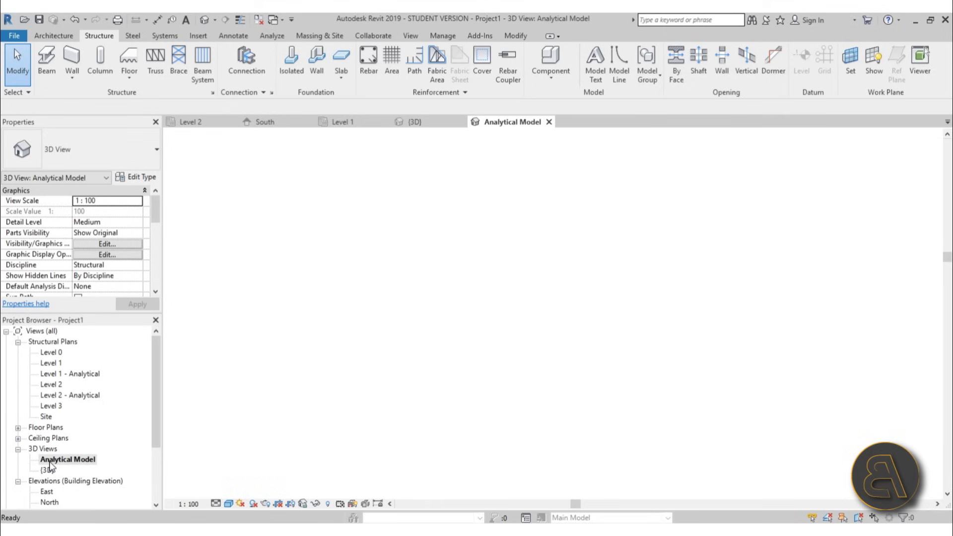
pyautogui.click(48, 470)
pyautogui.doubleClick(47, 471)
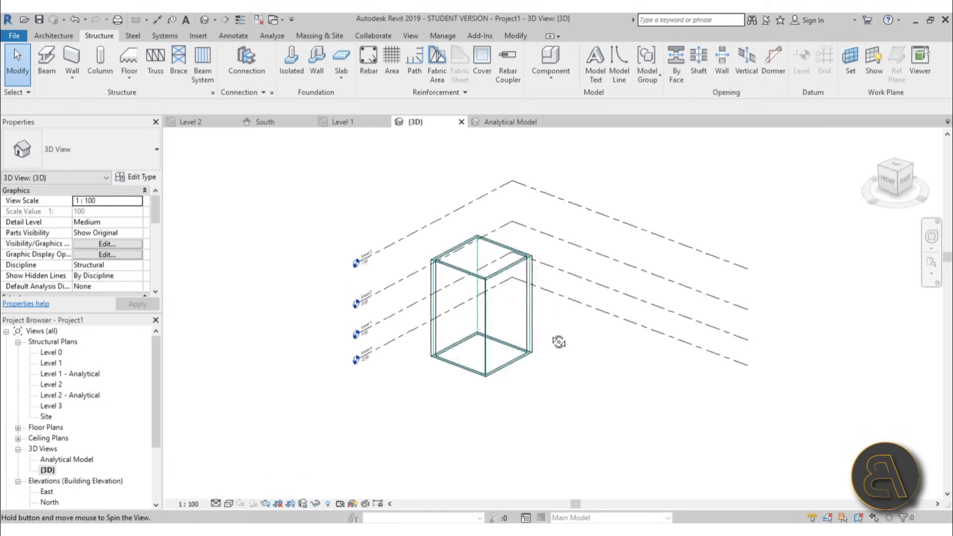
pyautogui.keyDown('shift'); pyautogui.moveTo(552, 340); pyautogui.dragTo(573, 303, button='middle'); pyautogui.keyUp('shift')
# Open the Analytical Model view and inspect the analytical representation of the four walls.
pyautogui.doubleClick(50, 459)
pyautogui.moveTo(632, 285)
pyautogui.keyDown('shift'); pyautogui.mouseDown(button='middle')
pyautogui.moveTo(708, 268)
pyautogui.moveTo(697, 192)
pyautogui.moveTo(727, 325)
pyautogui.moveTo(733, 319)
pyautogui.moveTo(670, 265)
pyautogui.moveTo(700, 319)
pyautogui.moveTo(677, 287)
pyautogui.mouseUp(button='middle'); pyautogui.keyUp('shift')
pyautogui.click(623, 237)
pyautogui.scroll(1, 613, 267)
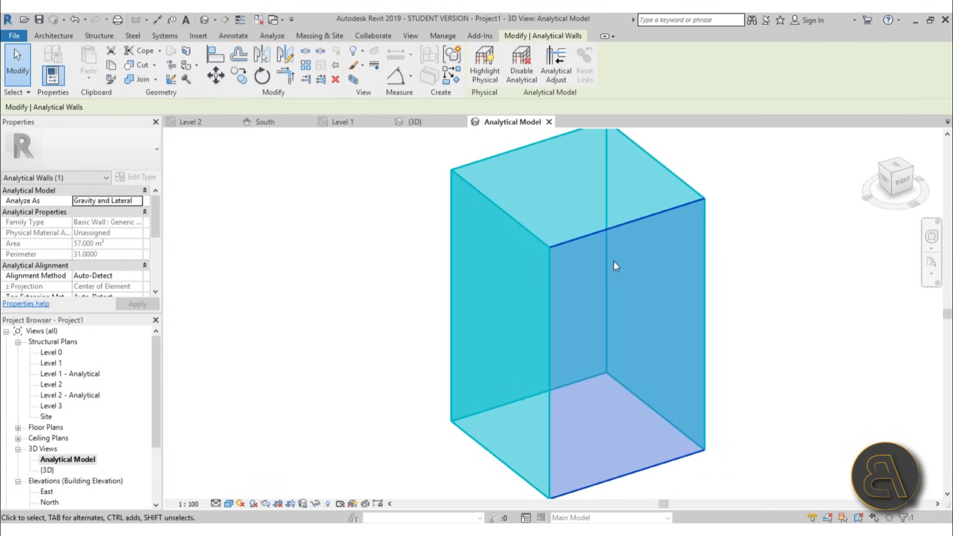
pyautogui.press('Escape')
pyautogui.scroll(4, 477, 171)
pyautogui.scroll(-5, 474, 183)
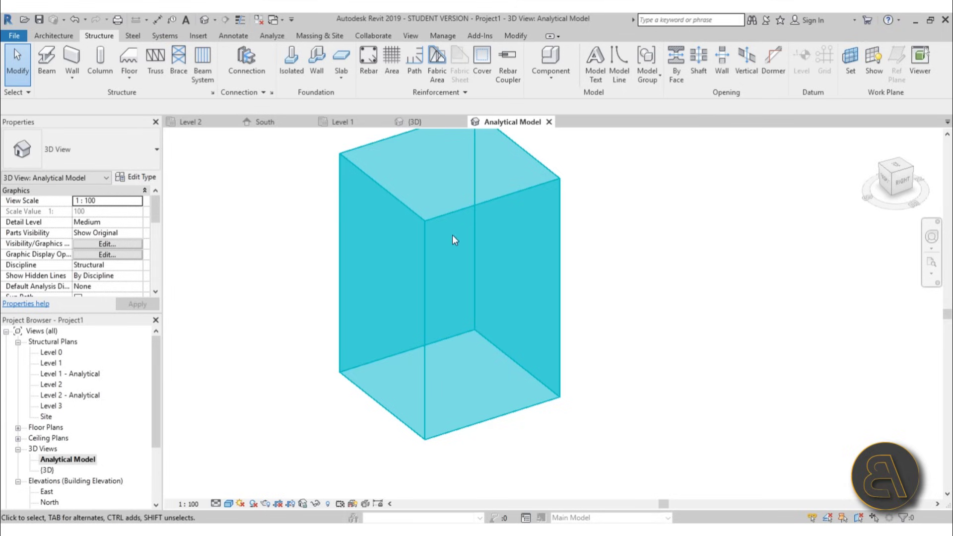
# On the Level 1 structural plan, load the M_Concrete-Square-Column family from Structural Columns > Concrete for structural column placement.
pyautogui.doubleClick(51, 363)
pyautogui.scroll(-2, 463, 341)
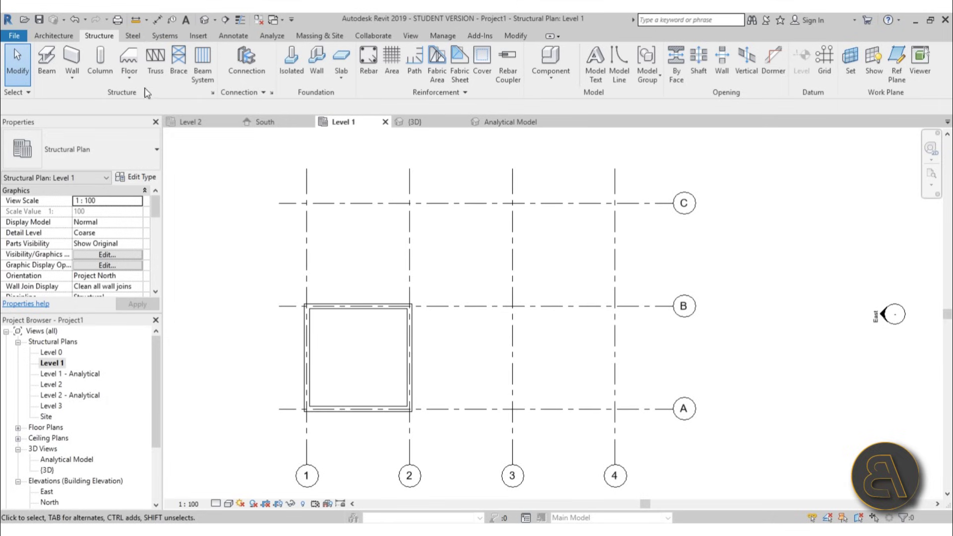
pyautogui.click(101, 60)
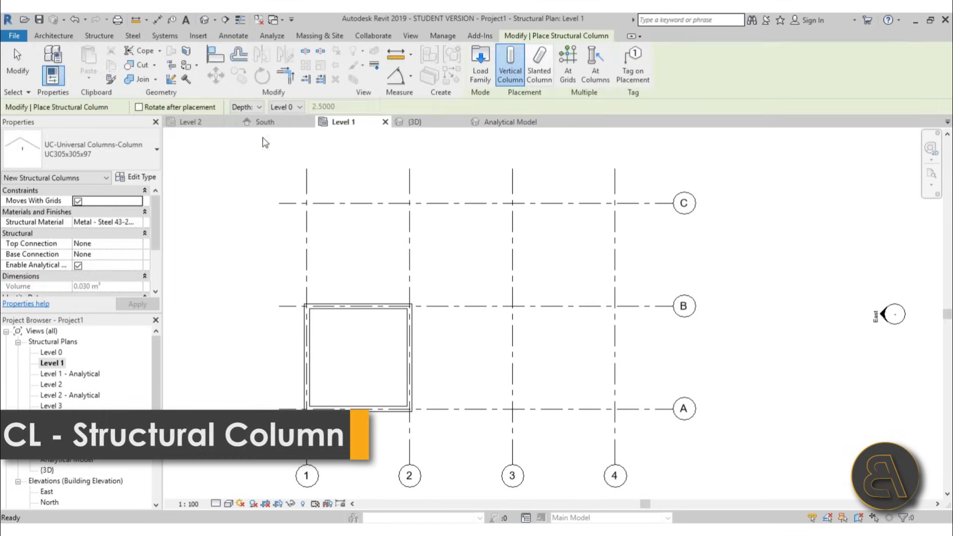
pyautogui.click(485, 75)
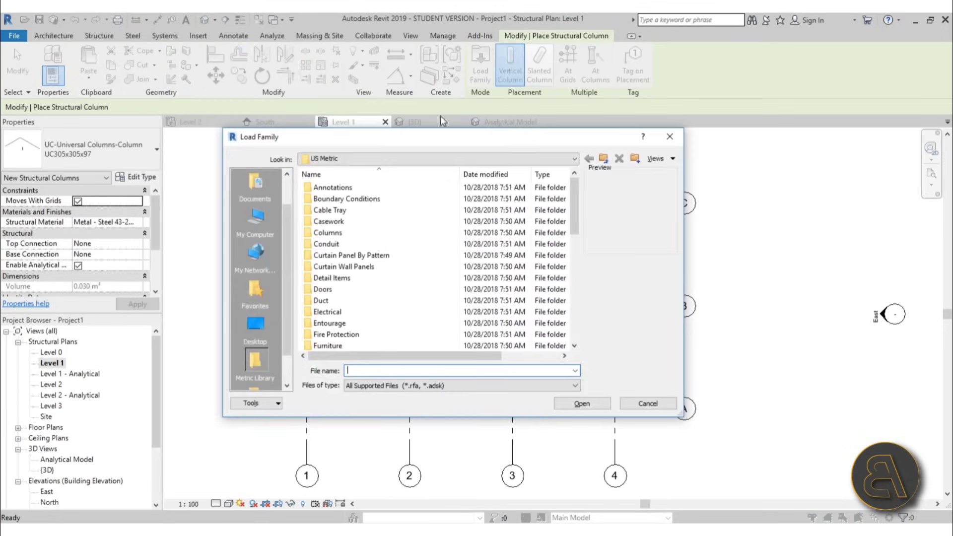
pyautogui.moveTo(573, 188); pyautogui.dragTo(573, 287)
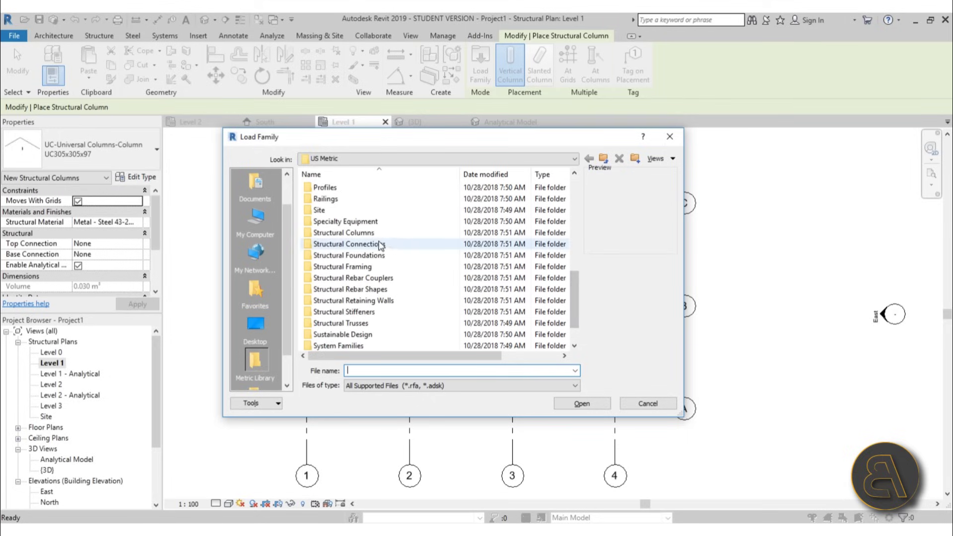
pyautogui.doubleClick(342, 232)
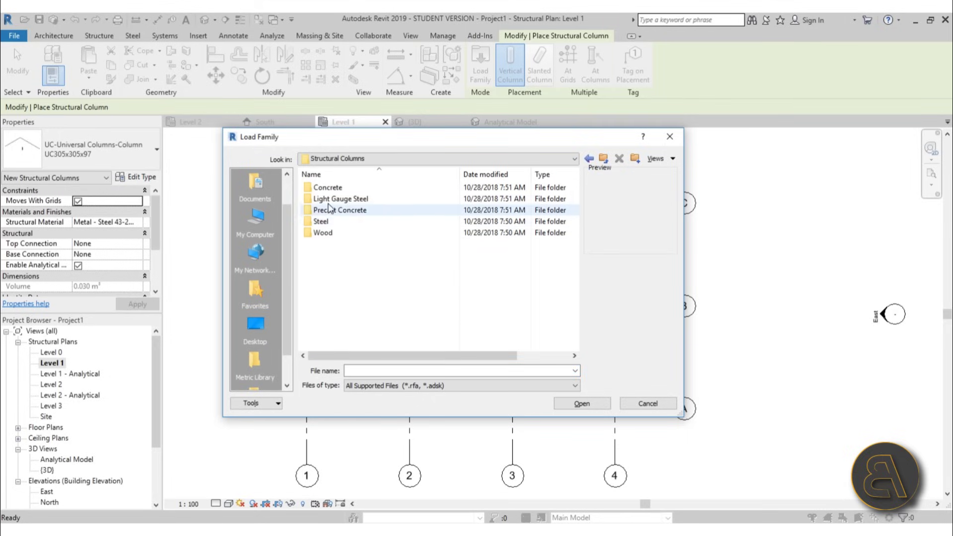
pyautogui.doubleClick(325, 188)
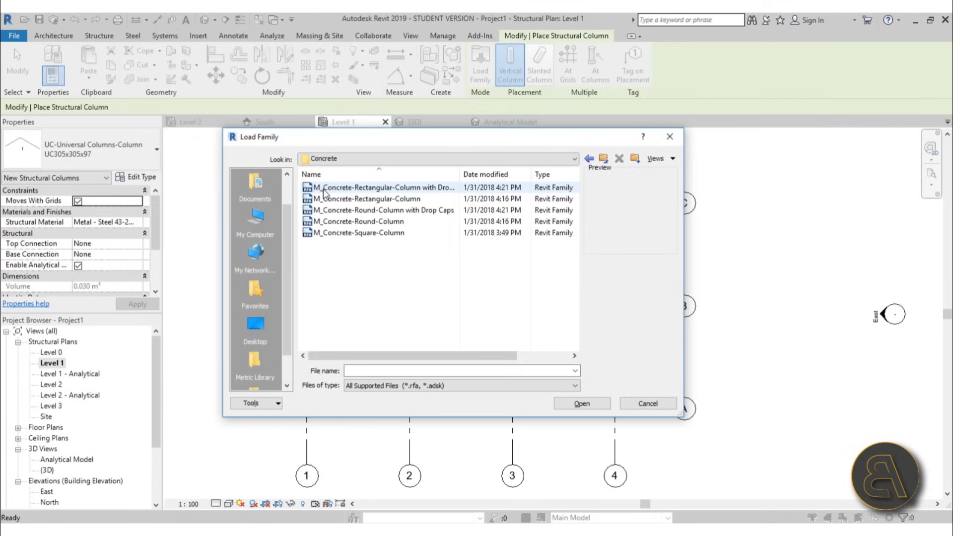
pyautogui.click(340, 232)
pyautogui.click(582, 404)
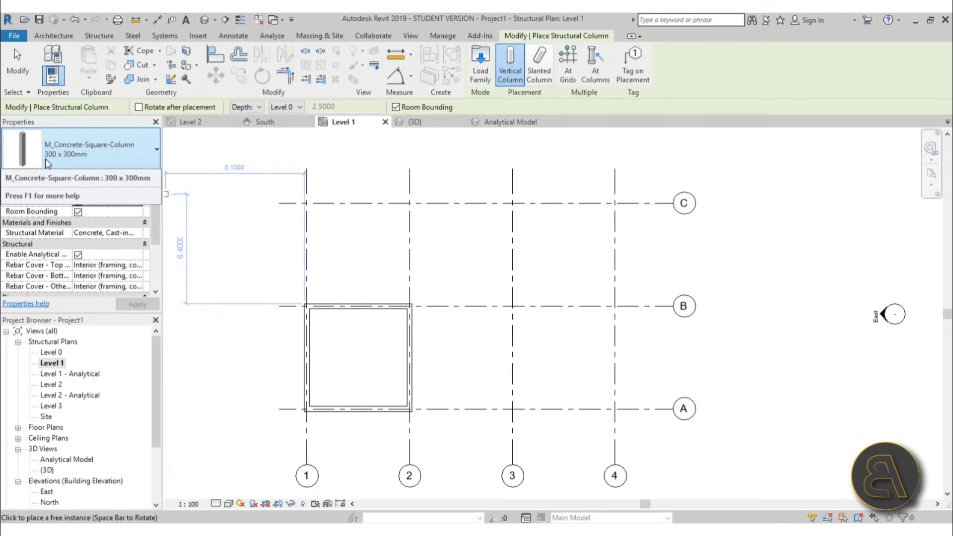
# Place 300 x 300mm concrete square columns with their height up to Level 3 where grid C crosses grids 1 to 4.
pyautogui.click(249, 107)
pyautogui.click(241, 128)
pyautogui.click(284, 107)
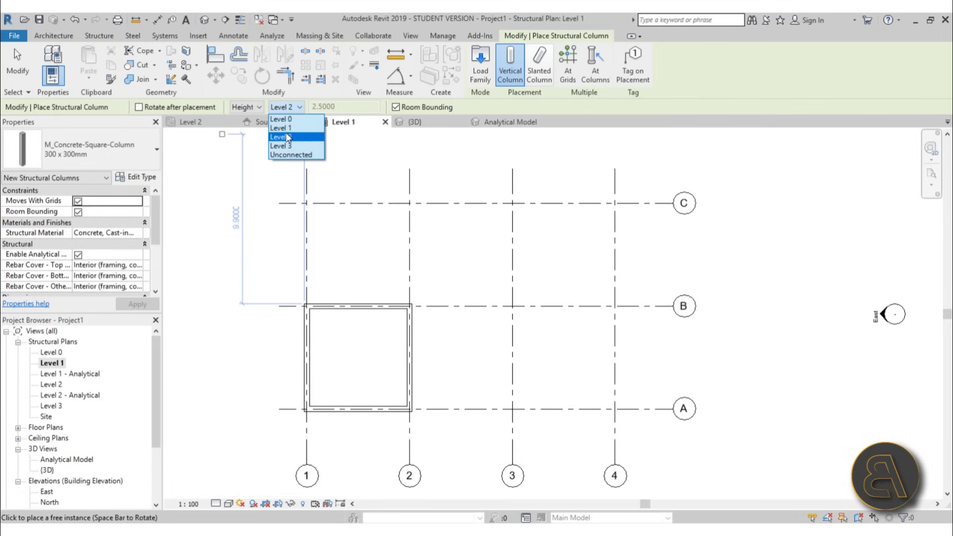
pyautogui.click(281, 146)
pyautogui.scroll(2, 308, 198)
pyautogui.click(311, 198)
pyautogui.click(467, 198)
pyautogui.click(622, 198)
pyautogui.click(779, 198)
pyautogui.scroll(-2, 284, 153)
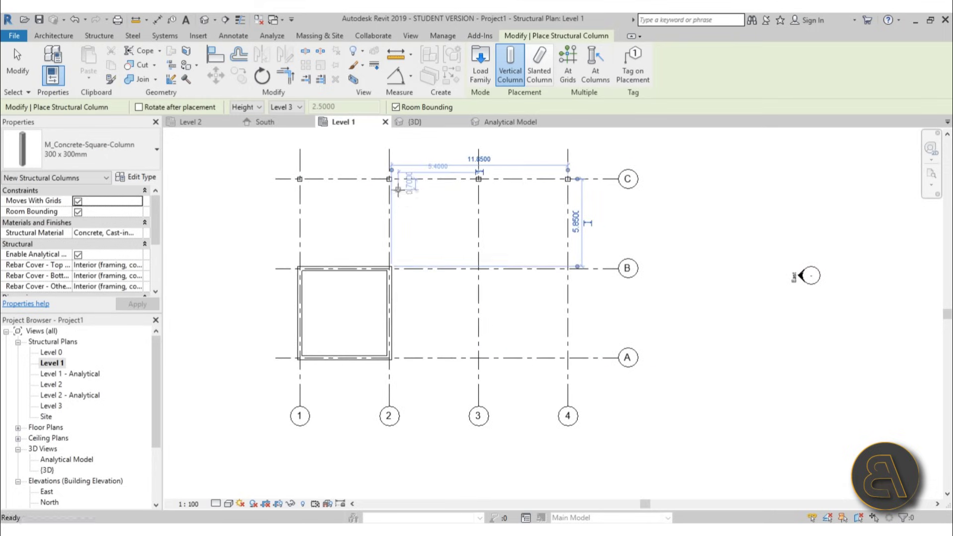
# Use At Grids to place matching concrete columns at the intersections of grids 3 and 4 with grids A and B.
pyautogui.click(568, 69)
pyautogui.moveTo(586, 377); pyautogui.dragTo(446, 263)
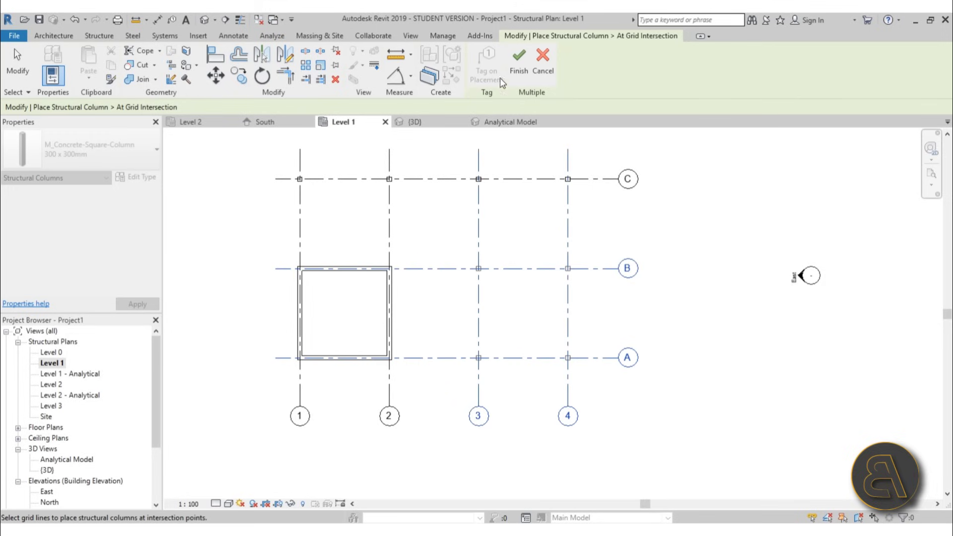
pyautogui.click(518, 62)
pyautogui.scroll(2, 535, 315)
pyautogui.scroll(-3, 535, 315)
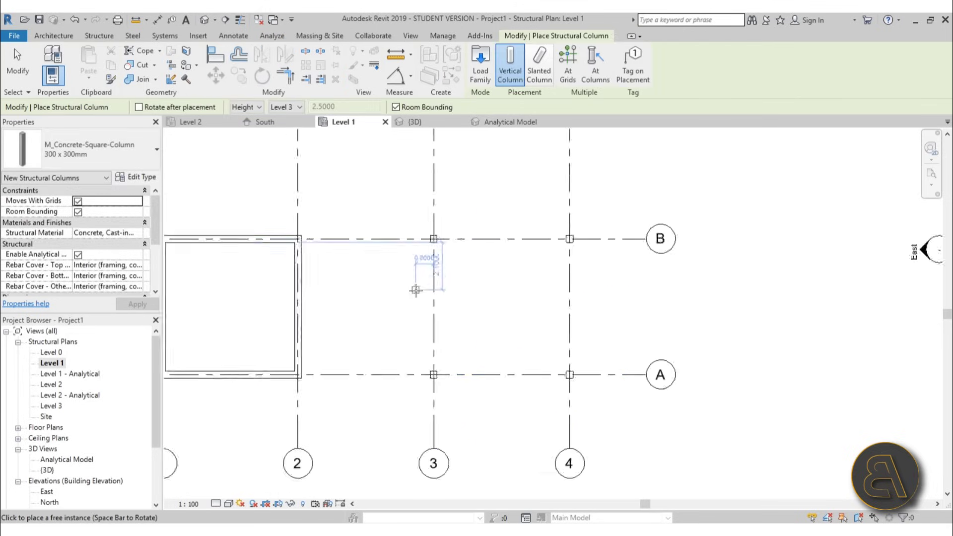
pyautogui.press('Escape')
pyautogui.scroll(-2, 516, 307)
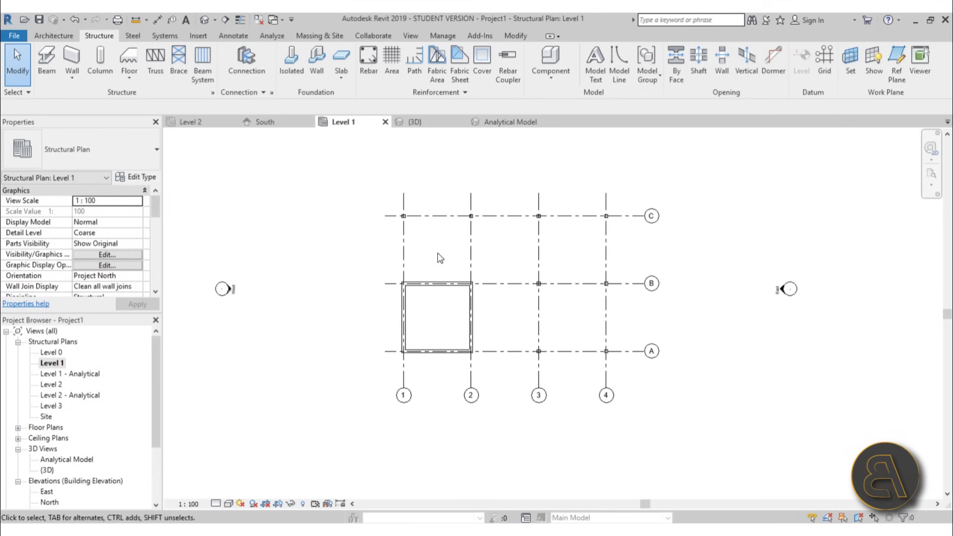
# In the default 3D view, filter a selection down to the structural columns and set their base level to Level 0.
pyautogui.click(203, 20)
pyautogui.keyDown('shift'); pyautogui.moveTo(620, 218); pyautogui.dragTo(714, 261, button='middle'); pyautogui.keyUp('shift')
pyautogui.moveTo(457, 179); pyautogui.dragTo(787, 459)
pyautogui.click(479, 62)
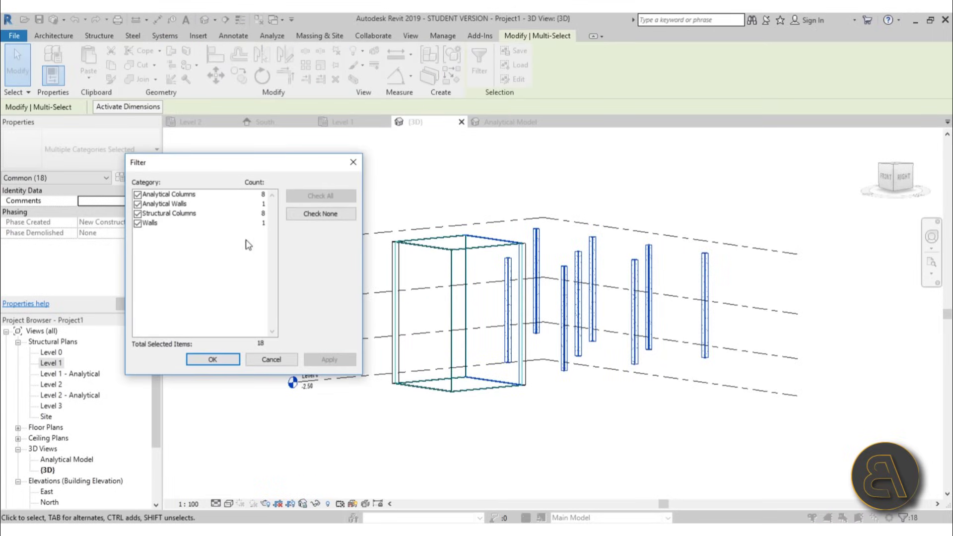
pyautogui.click(320, 213)
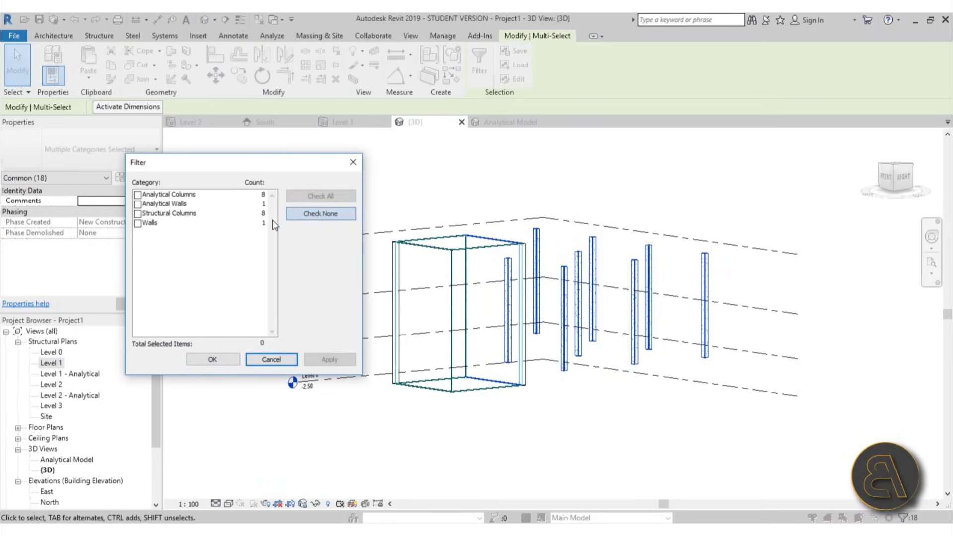
pyautogui.click(138, 214)
pyautogui.click(329, 361)
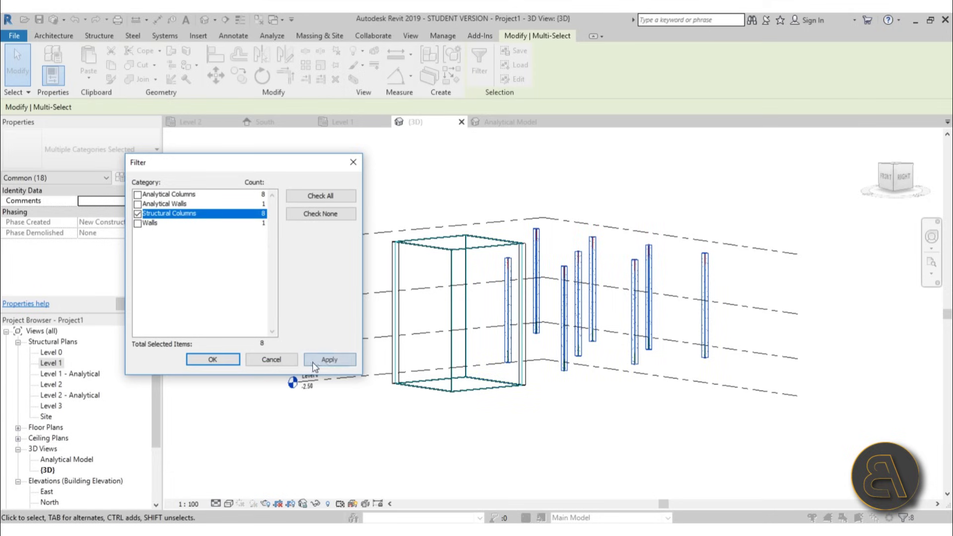
pyautogui.click(211, 358)
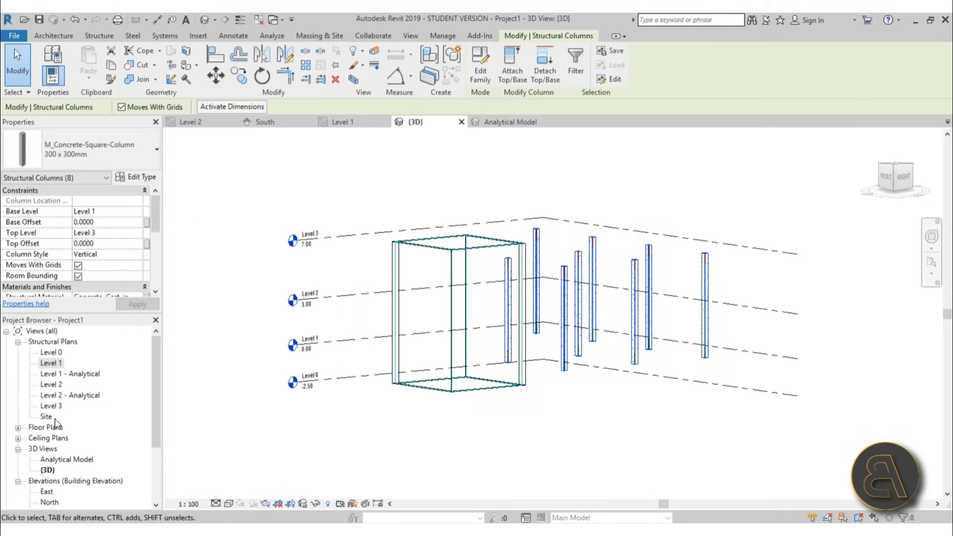
pyautogui.click(141, 212)
pyautogui.click(102, 222)
pyautogui.click(645, 446)
pyautogui.keyDown('shift'); pyautogui.moveTo(645, 446); pyautogui.dragTo(691, 449, button='middle'); pyautogui.keyUp('shift')
pyautogui.scroll(5, 584, 415)
pyautogui.scroll(-5, 584, 416)
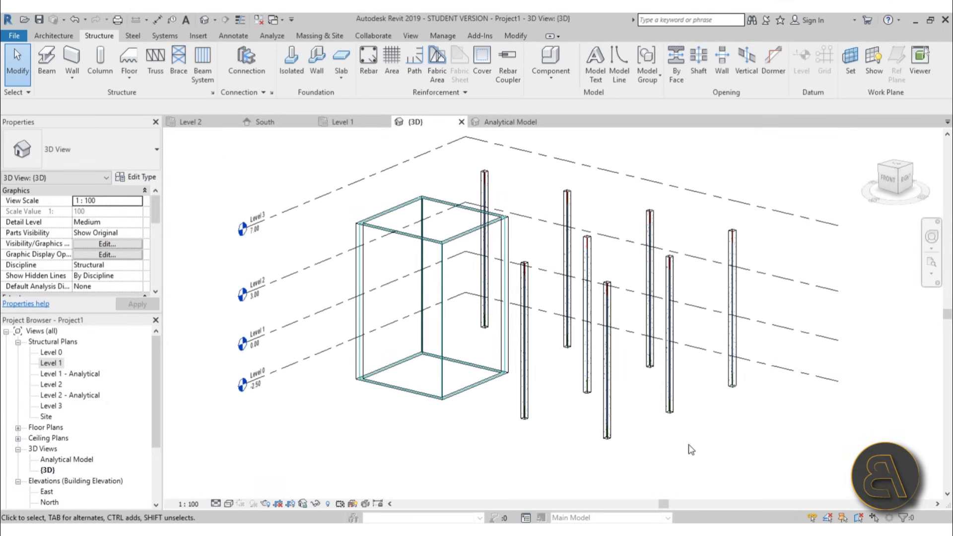
pyautogui.scroll(2, 448, 394)
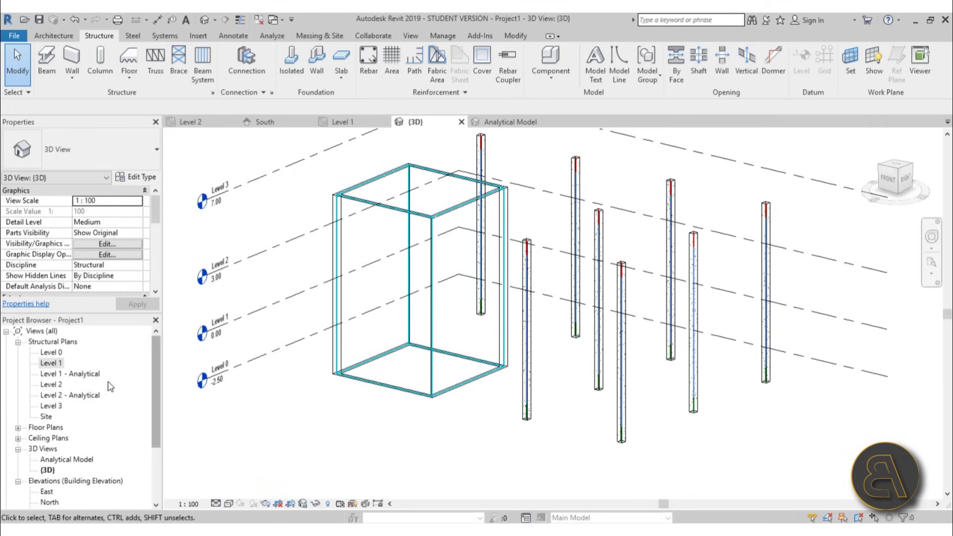
# On the Level 1 plan, draw M_Concrete-Rectangular Beam 300 x 600mm beams along grids B and A from grid 2 to grid 4.
pyautogui.doubleClick(51, 358)
pyautogui.scroll(2, 441, 339)
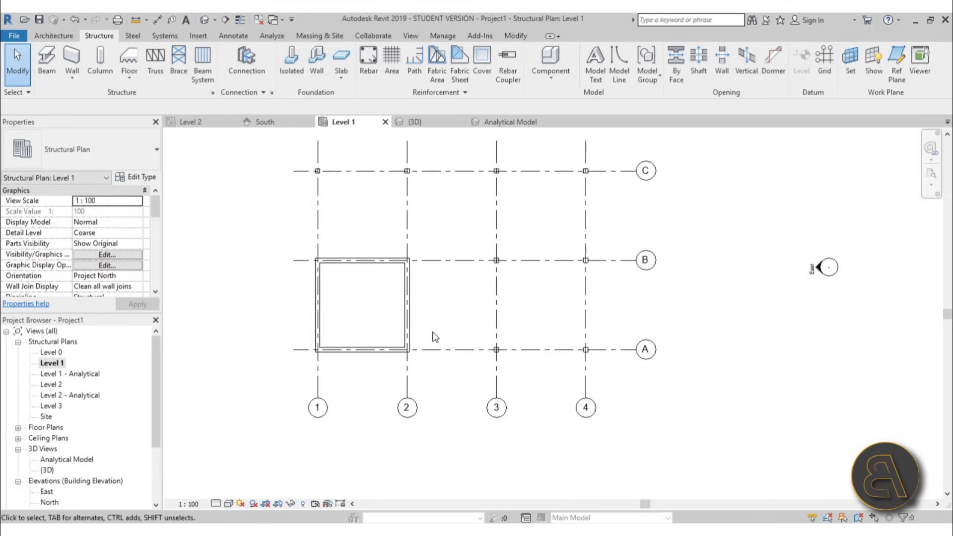
pyautogui.click(54, 61)
pyautogui.click(72, 149)
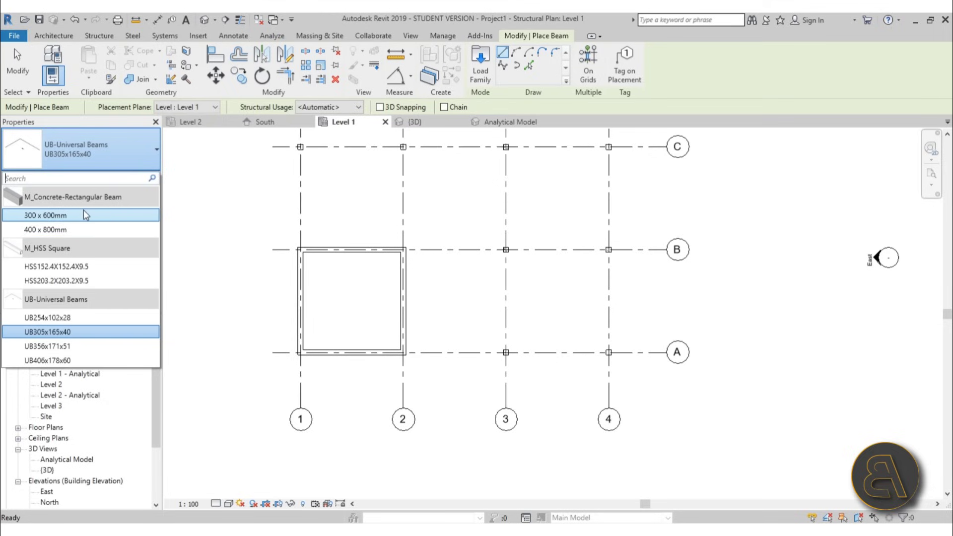
pyautogui.click(41, 215)
pyautogui.scroll(3, 299, 213)
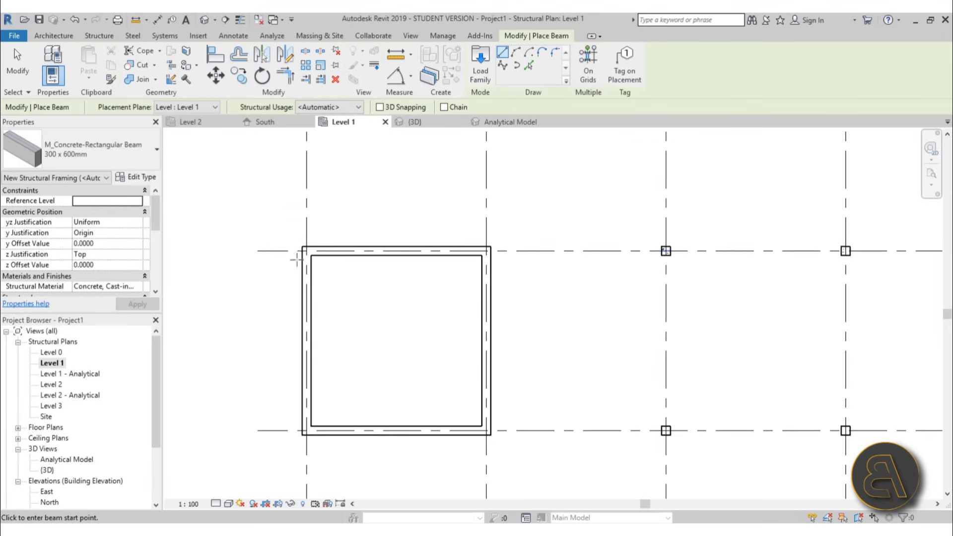
pyautogui.scroll(3, 389, 376)
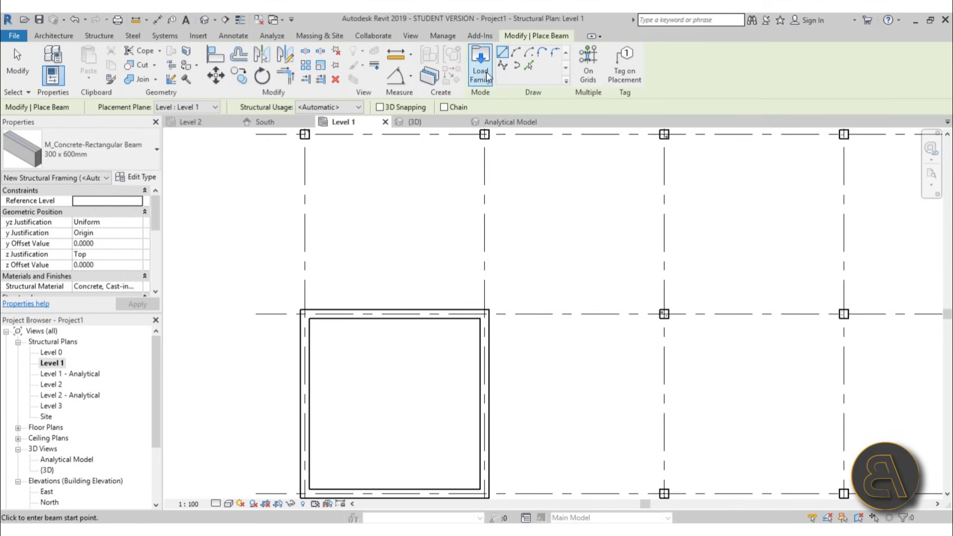
pyautogui.scroll(-3, 393, 310)
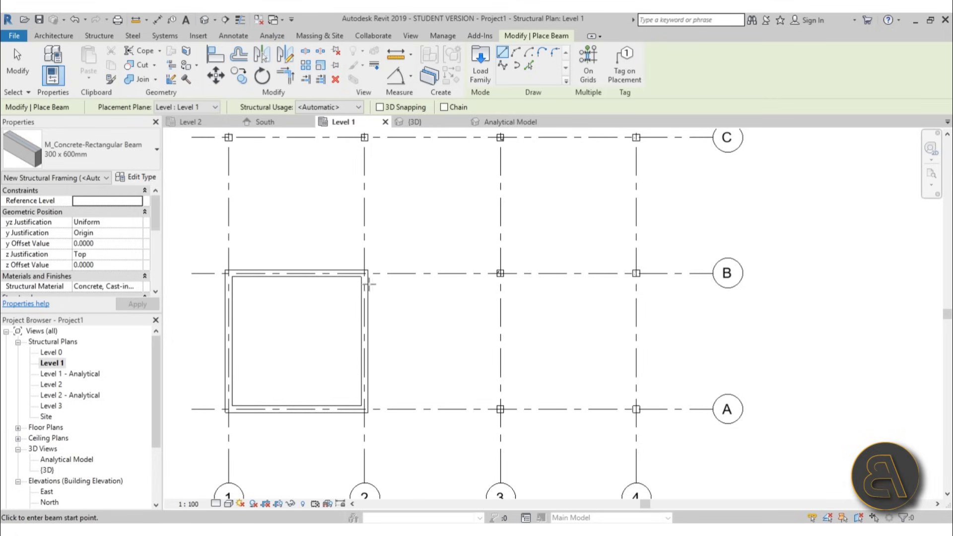
pyautogui.click(96, 36)
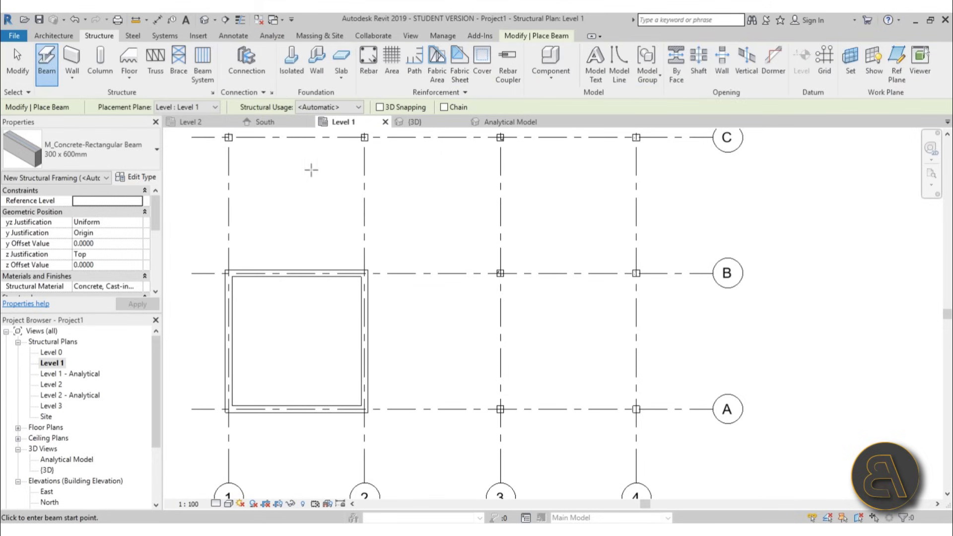
pyautogui.scroll(2, 355, 314)
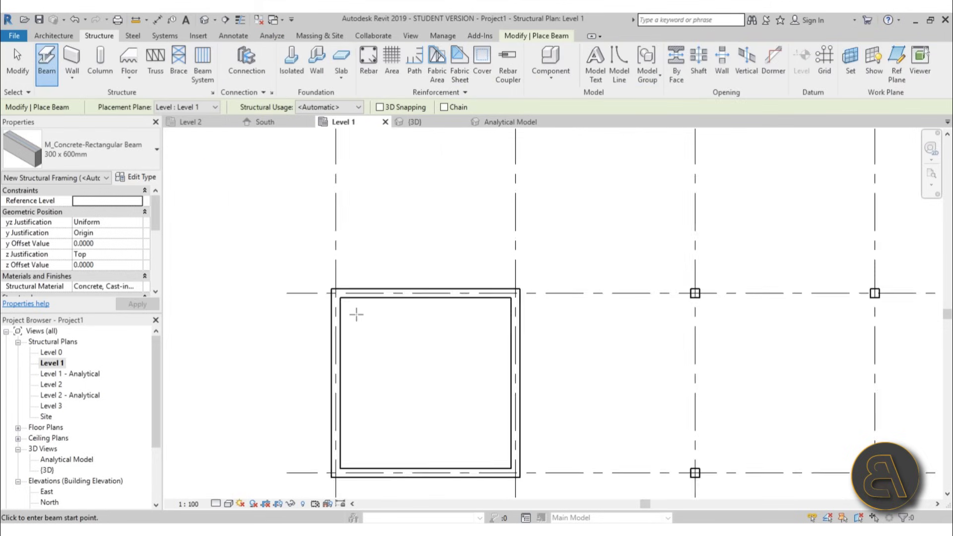
pyautogui.moveTo(511, 321); pyautogui.dragTo(389, 297, button='middle')
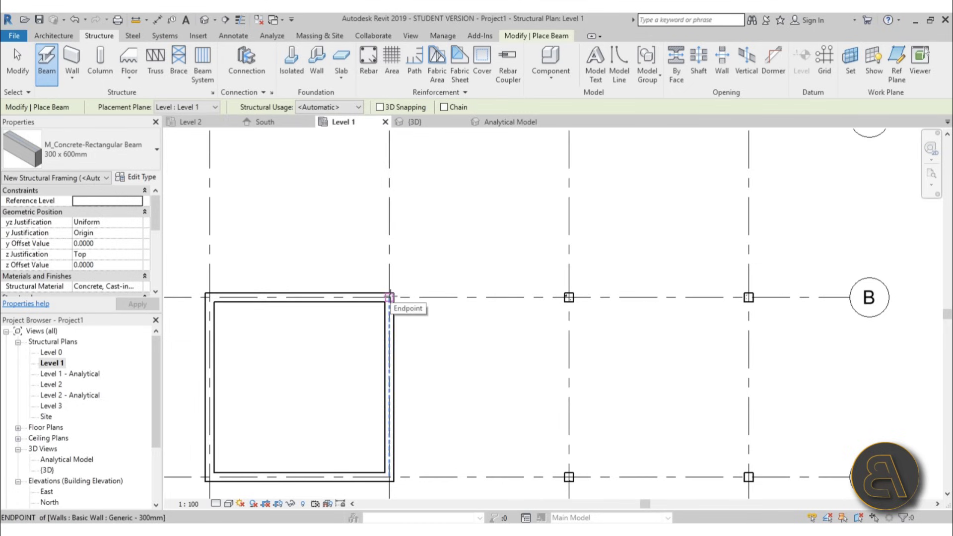
pyautogui.click(390, 296)
pyautogui.click(743, 298)
pyautogui.moveTo(498, 412); pyautogui.dragTo(458, 255, button='middle')
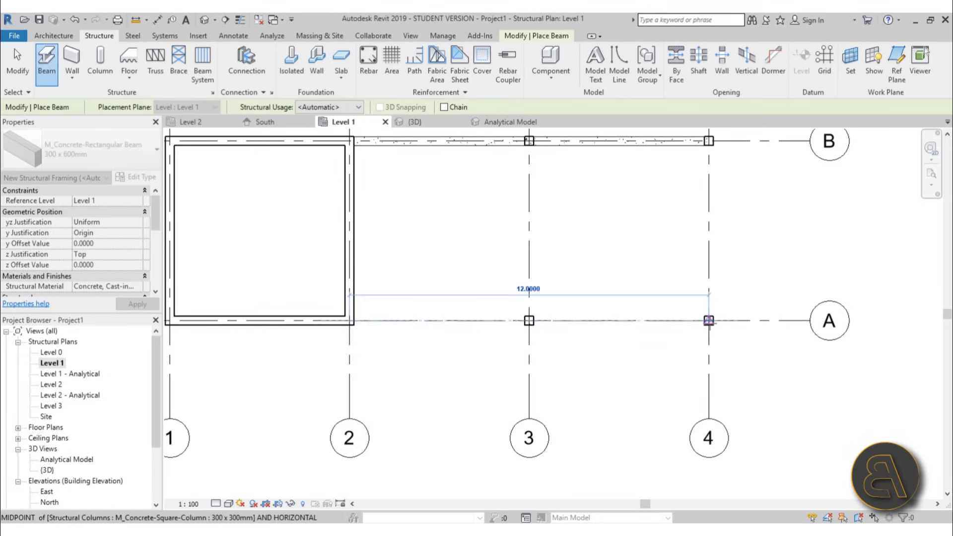
pyautogui.click(708, 321)
# Draw a 300 x 600mm concrete beam along grid C from grid 1 to grid 4.
pyautogui.scroll(-2, 504, 213)
pyautogui.moveTo(504, 212); pyautogui.dragTo(464, 392, button='middle')
pyautogui.scroll(1, 293, 261)
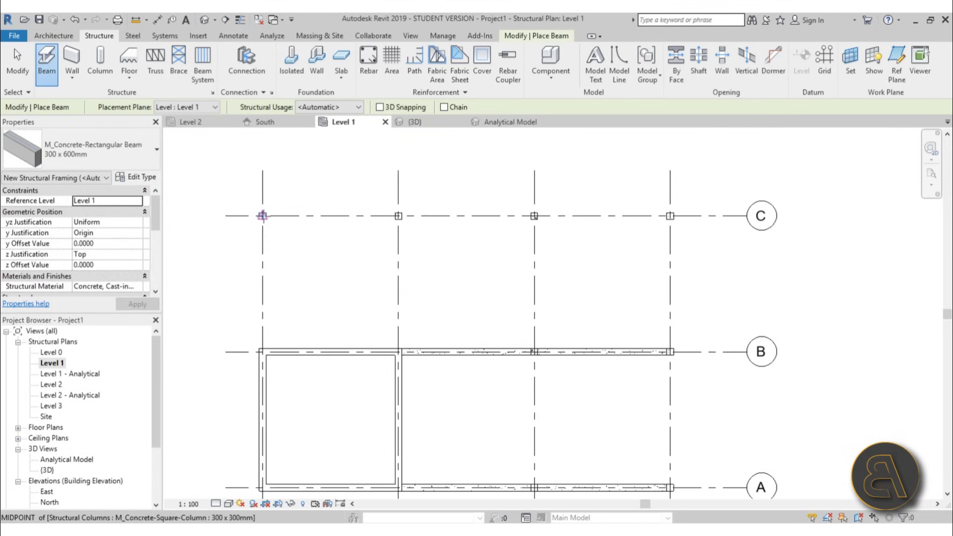
pyautogui.click(262, 215)
pyautogui.click(670, 216)
pyautogui.press('Escape')
pyautogui.press('Escape')
# In the default 3D view, copy the three Level 1 beams and paste them aligned to Level 2 and Level 3.
pyautogui.click(203, 18)
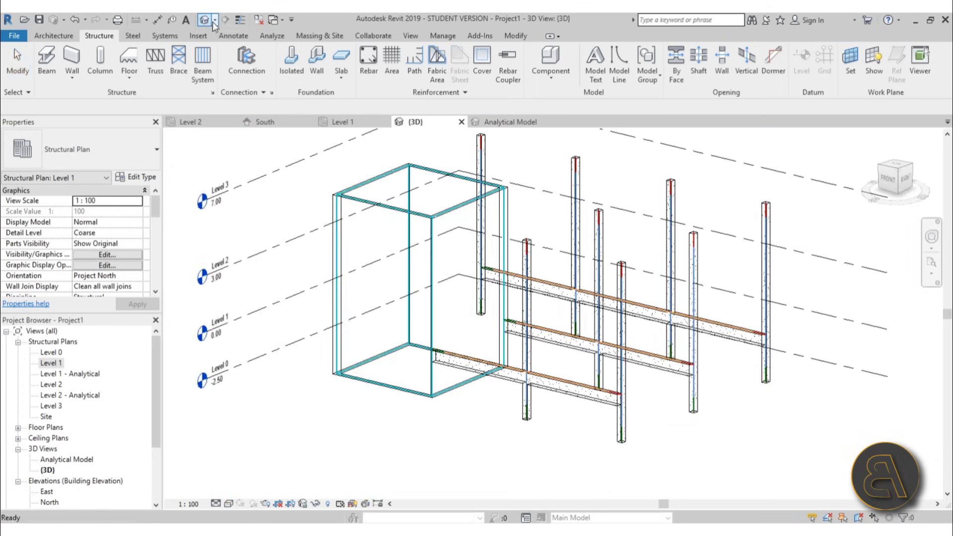
pyautogui.keyDown('shift'); pyautogui.moveTo(645, 397); pyautogui.dragTo(737, 407, button='middle'); pyautogui.keyUp('shift')
pyautogui.click(557, 394)
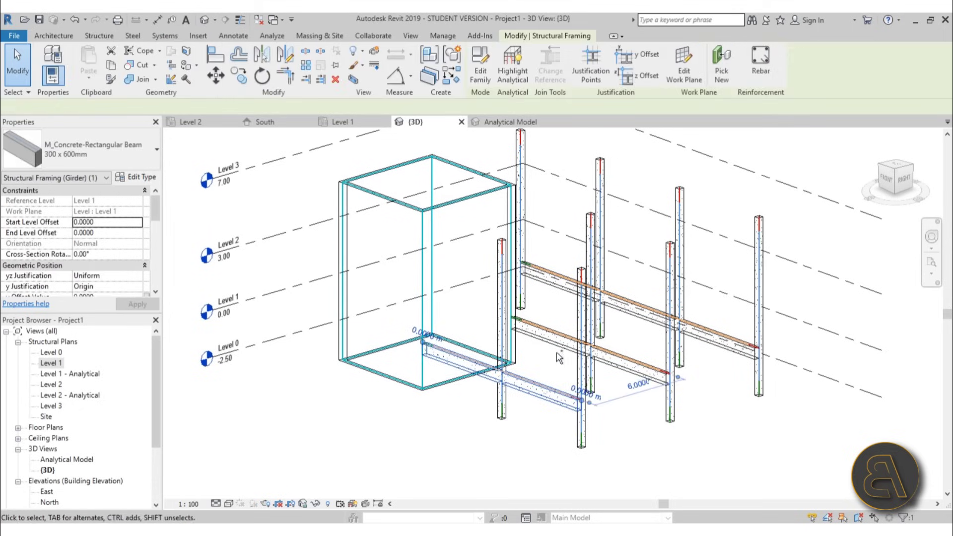
pyautogui.click(563, 294)
pyautogui.keyDown('ctrl'); pyautogui.click(562, 293); pyautogui.keyUp('ctrl')
pyautogui.keyDown('shift'); pyautogui.moveTo(562, 294); pyautogui.dragTo(496, 300, button='middle'); pyautogui.keyUp('shift')
pyautogui.click(98, 77)
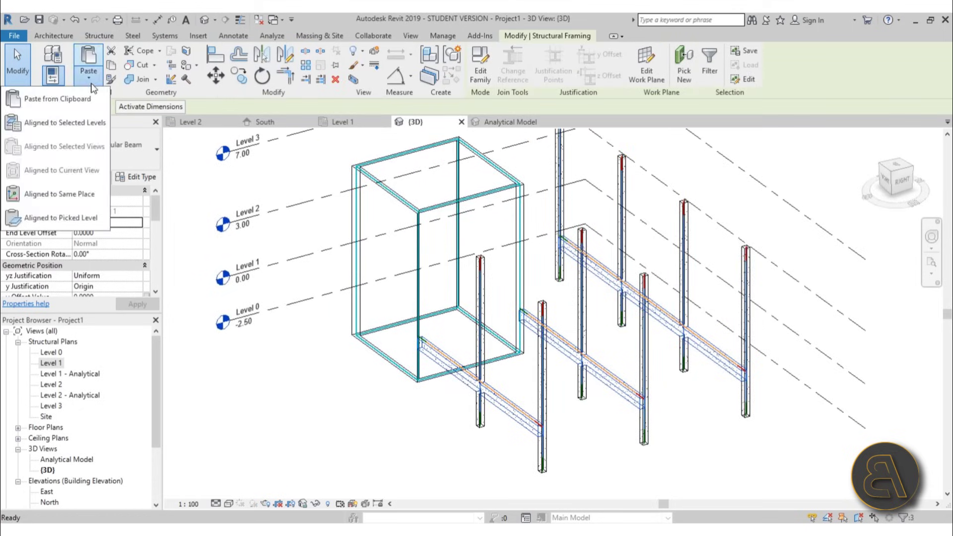
pyautogui.click(86, 134)
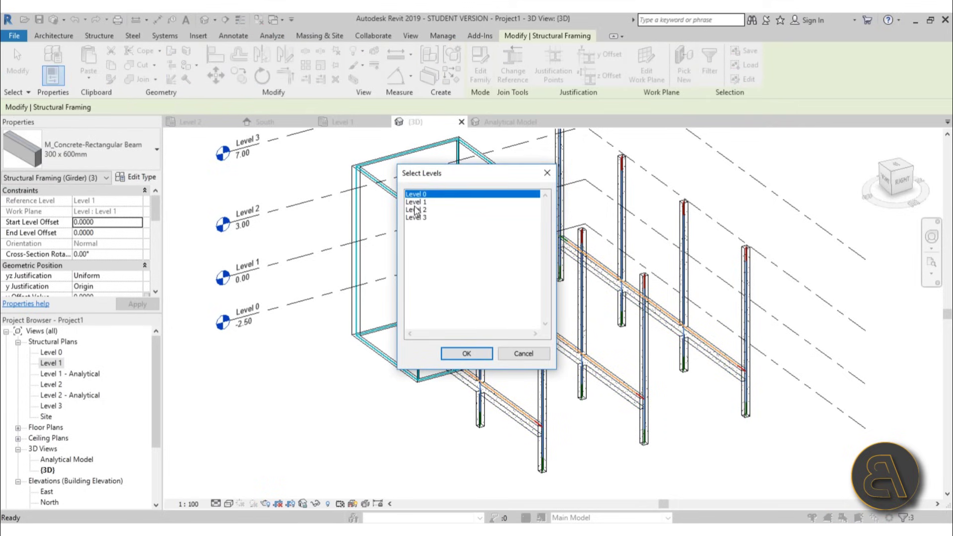
pyautogui.click(415, 211)
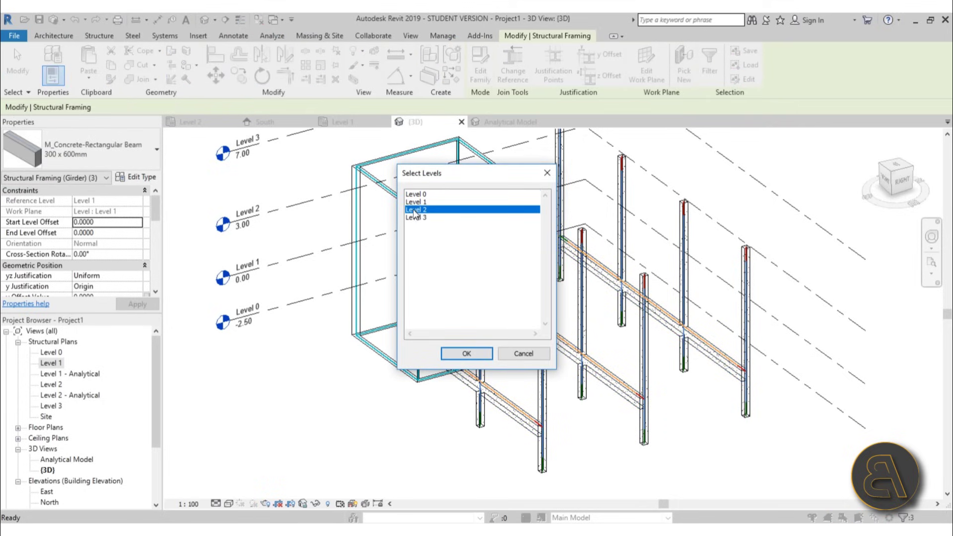
pyautogui.click(487, 358)
pyautogui.keyDown('shift'); pyautogui.moveTo(602, 449); pyautogui.dragTo(621, 440, button='middle'); pyautogui.keyUp('shift')
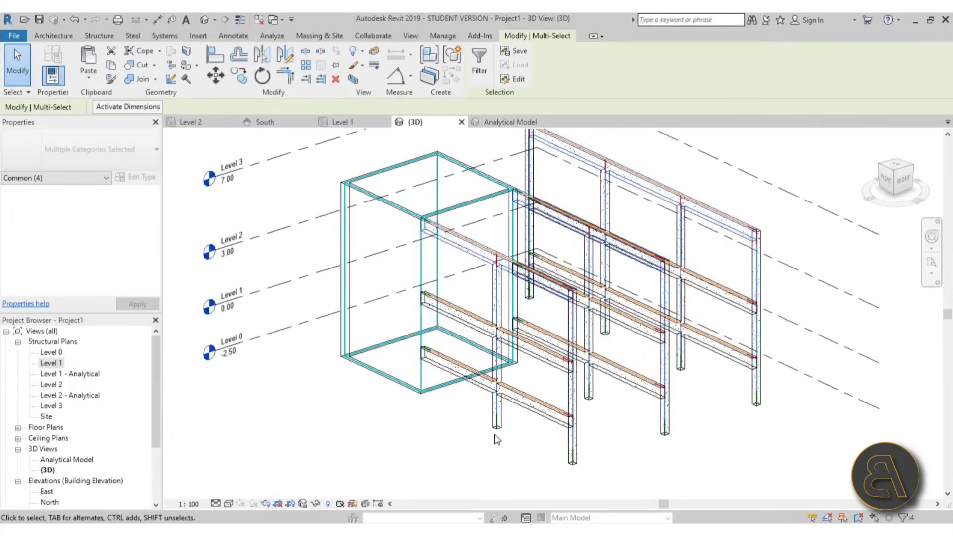
pyautogui.scroll(2, 496, 439)
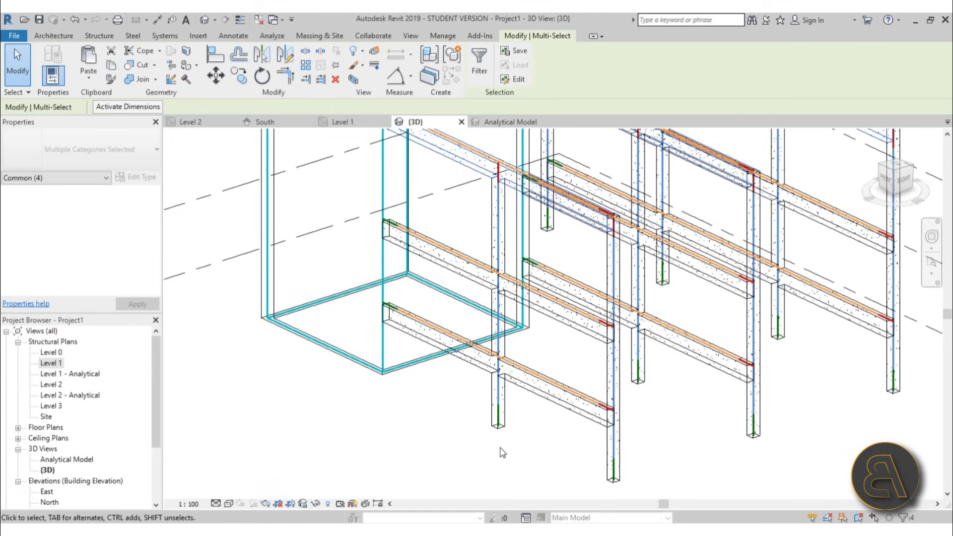
# Examine the copied beams in the default 3D view and the beams, columns and core walls in the Analytical Model view.
pyautogui.scroll(-2, 502, 451)
pyautogui.keyDown('shift'); pyautogui.moveTo(501, 449); pyautogui.dragTo(528, 443, button='middle'); pyautogui.keyUp('shift')
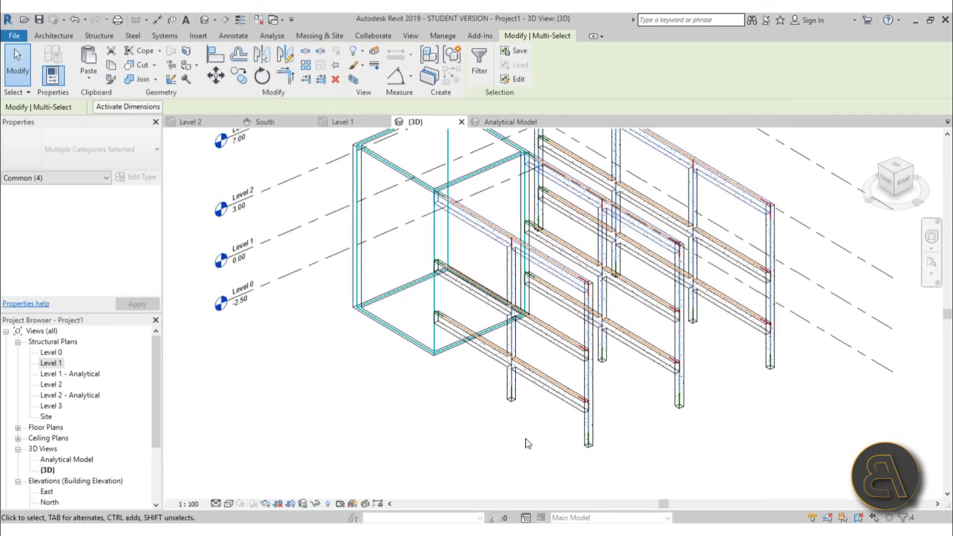
pyautogui.doubleClick(61, 460)
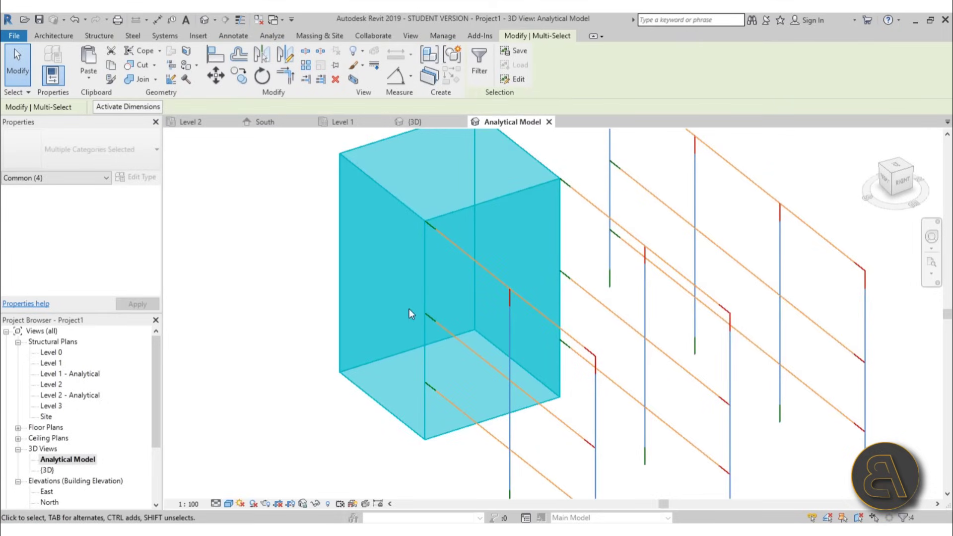
pyautogui.keyDown('shift'); pyautogui.moveTo(389, 334); pyautogui.dragTo(441, 322, button='middle'); pyautogui.keyUp('shift')
pyautogui.scroll(3, 442, 318)
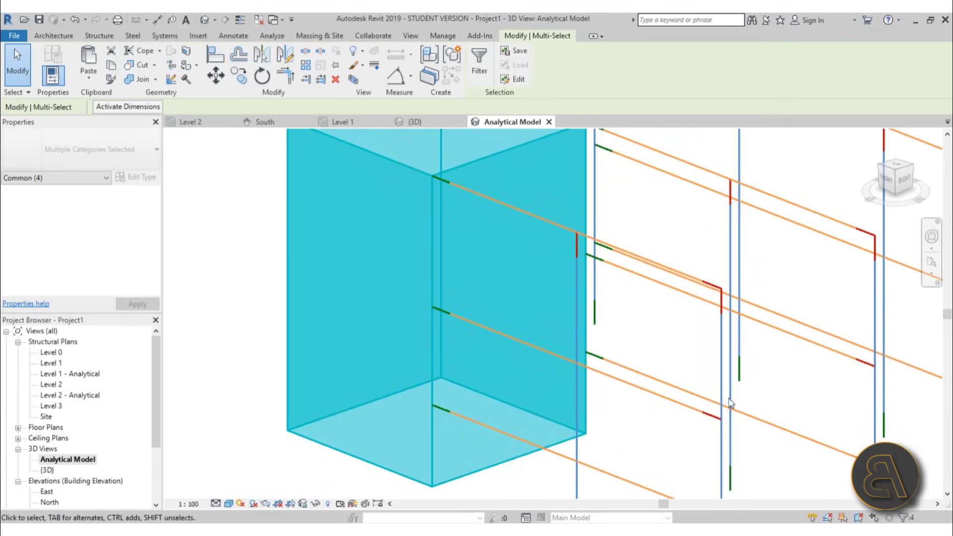
pyautogui.scroll(-3, 669, 368)
pyautogui.keyDown('shift'); pyautogui.moveTo(670, 367); pyautogui.dragTo(684, 352, button='middle'); pyautogui.keyUp('shift')
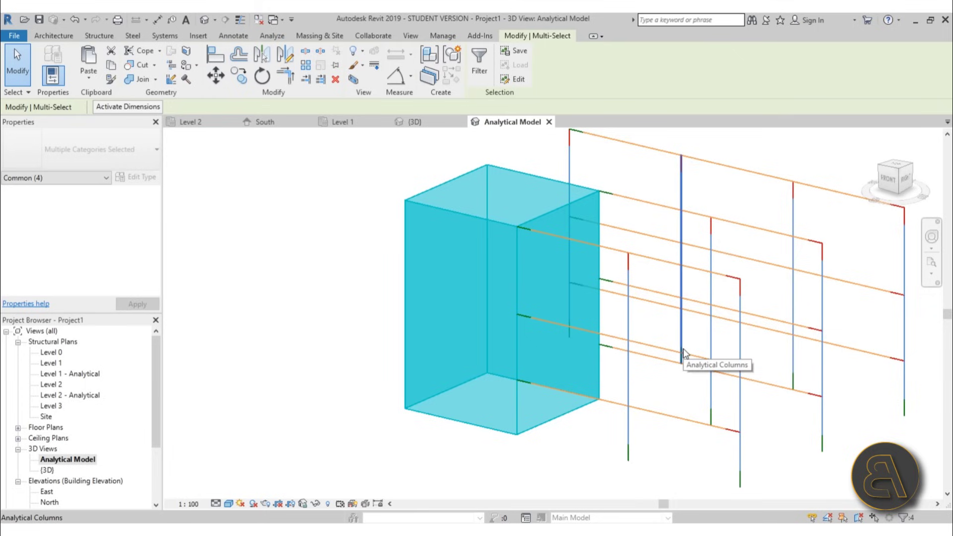
pyautogui.moveTo(674, 390); pyautogui.dragTo(675, 390, button='middle')
pyautogui.moveTo(545, 415); pyautogui.dragTo(526, 461, button='middle')
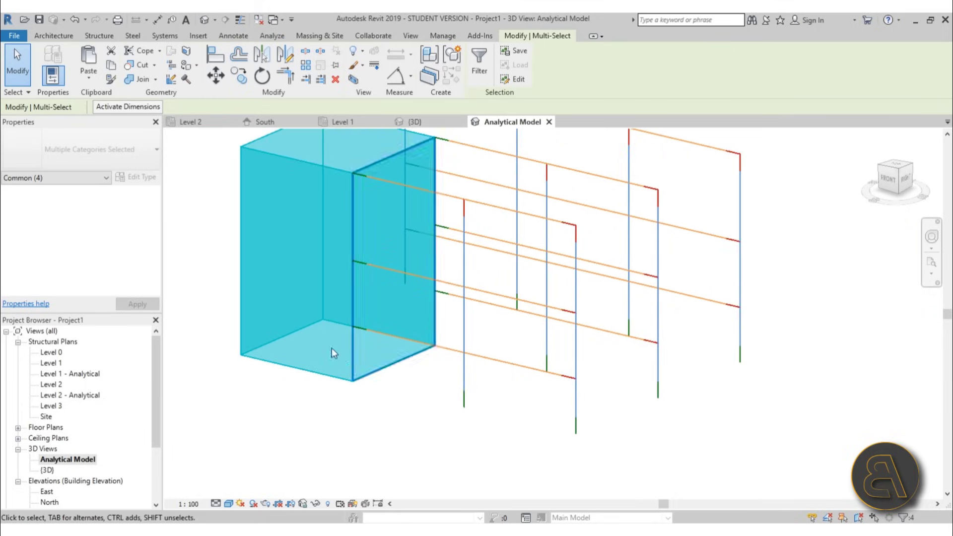
# Open the Level 1 structural plan.
pyautogui.doubleClick(52, 365)
pyautogui.scroll(-2, 361, 241)
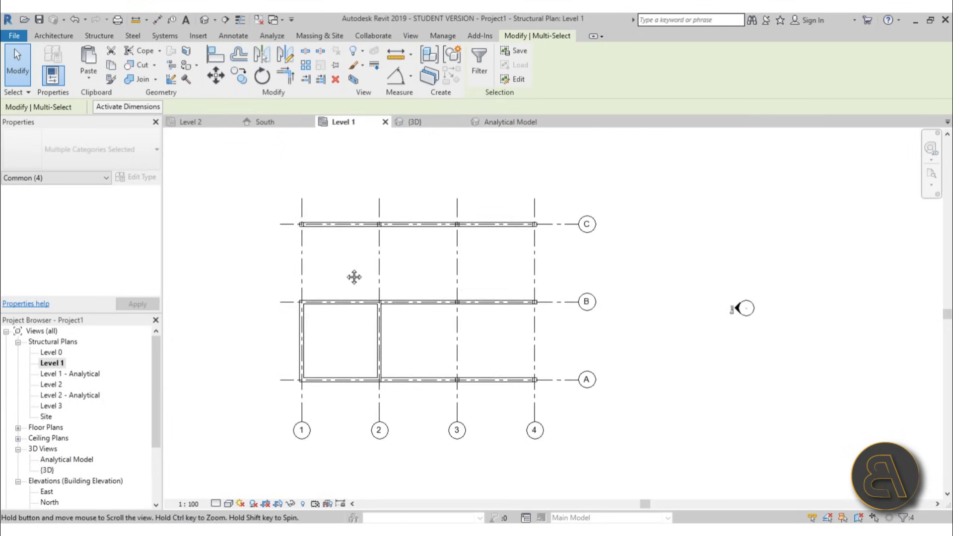
pyautogui.scroll(1, 353, 277)
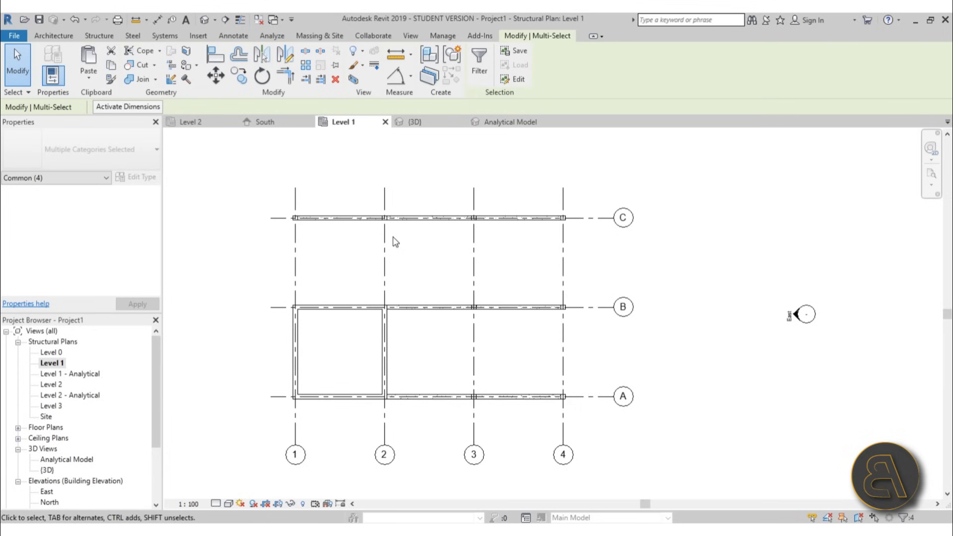
pyautogui.scroll(2, 385, 369)
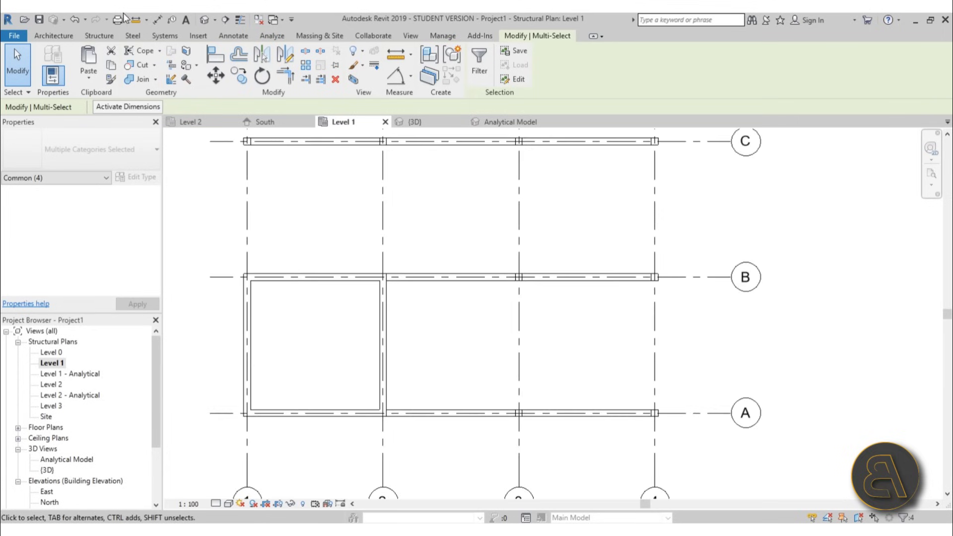
# Start a structural beam system and review which beam types are available for it.
pyautogui.click(66, 38)
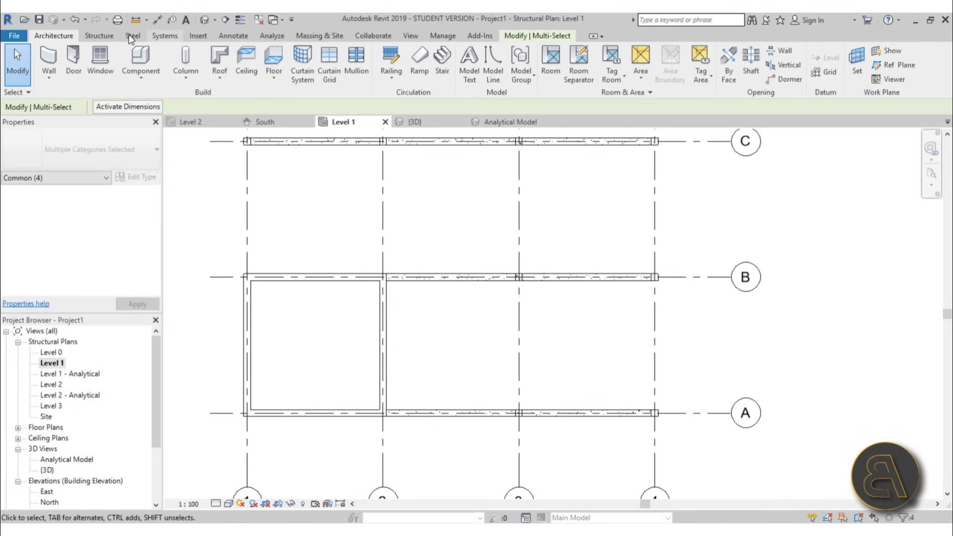
pyautogui.click(98, 35)
pyautogui.click(212, 78)
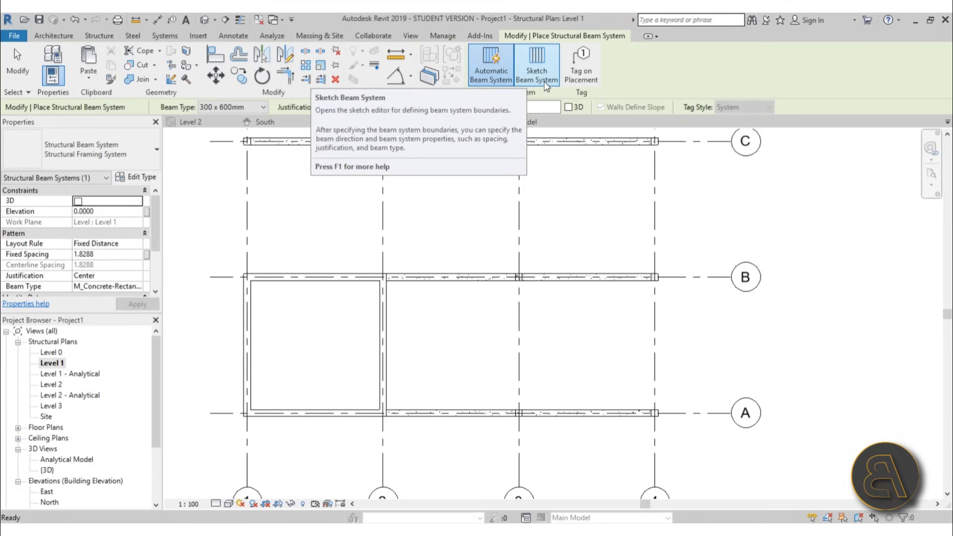
pyautogui.click(118, 141)
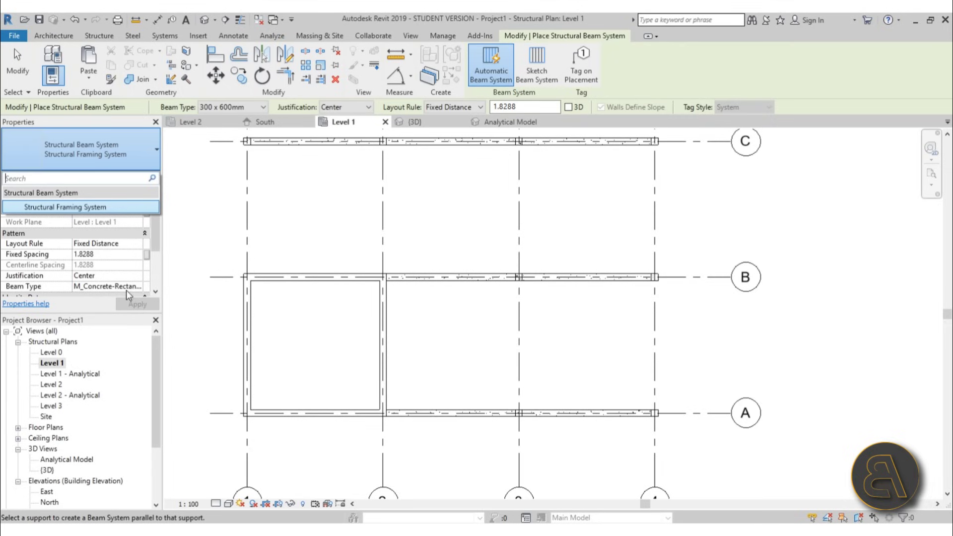
pyautogui.scroll(-2, 152, 250)
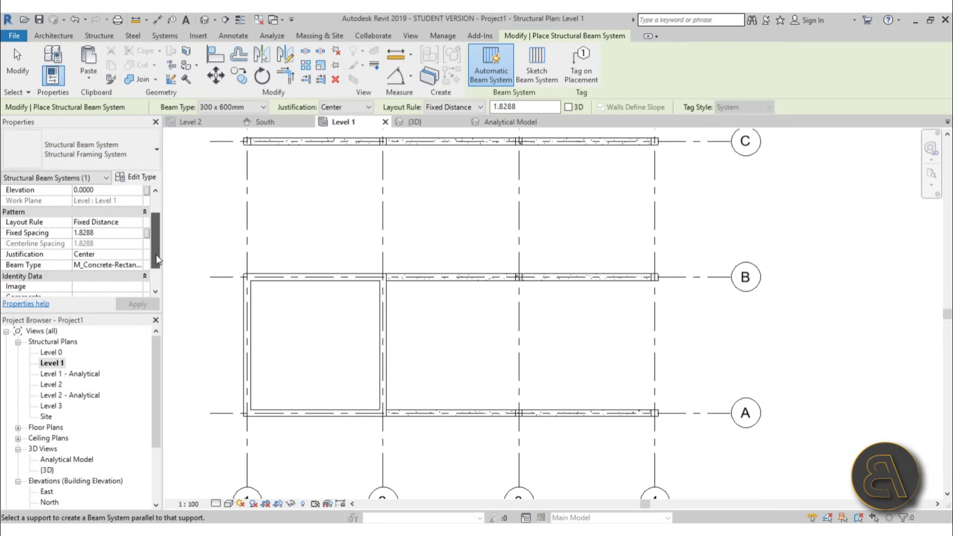
pyautogui.click(138, 265)
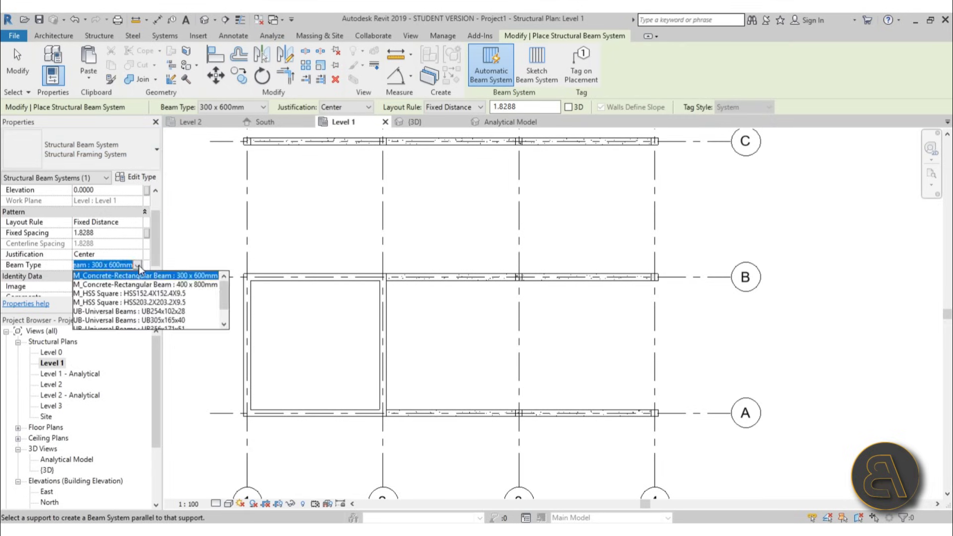
pyautogui.scroll(-2, 151, 300)
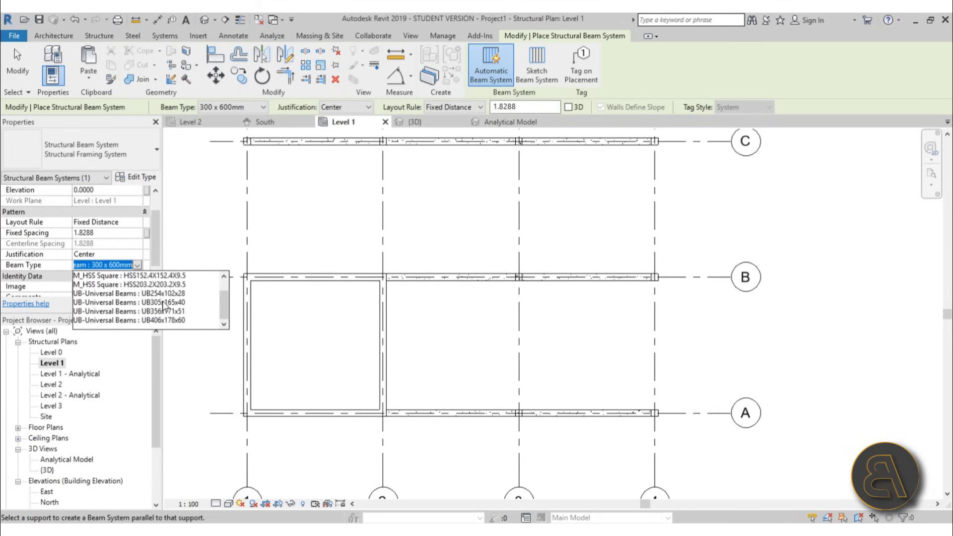
pyautogui.scroll(2, 152, 304)
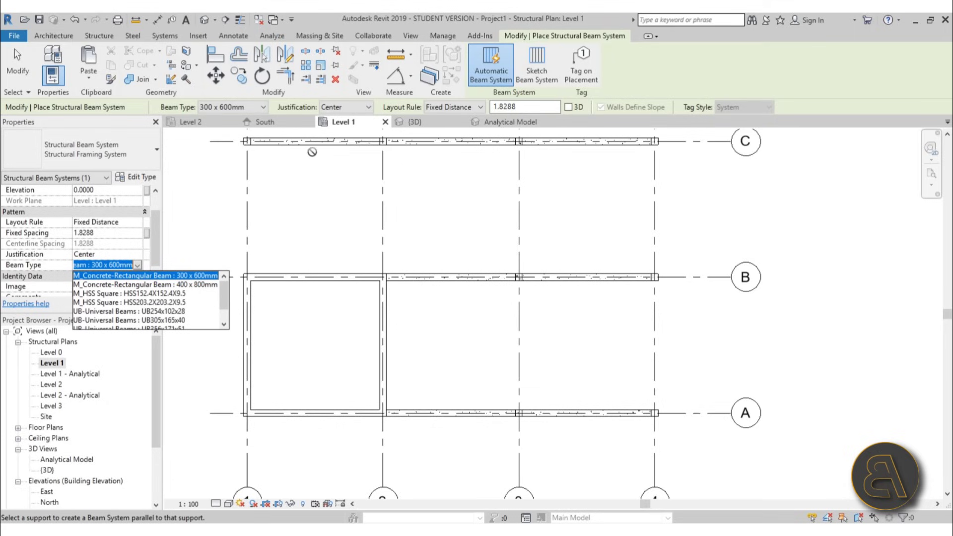
pyautogui.click(155, 266)
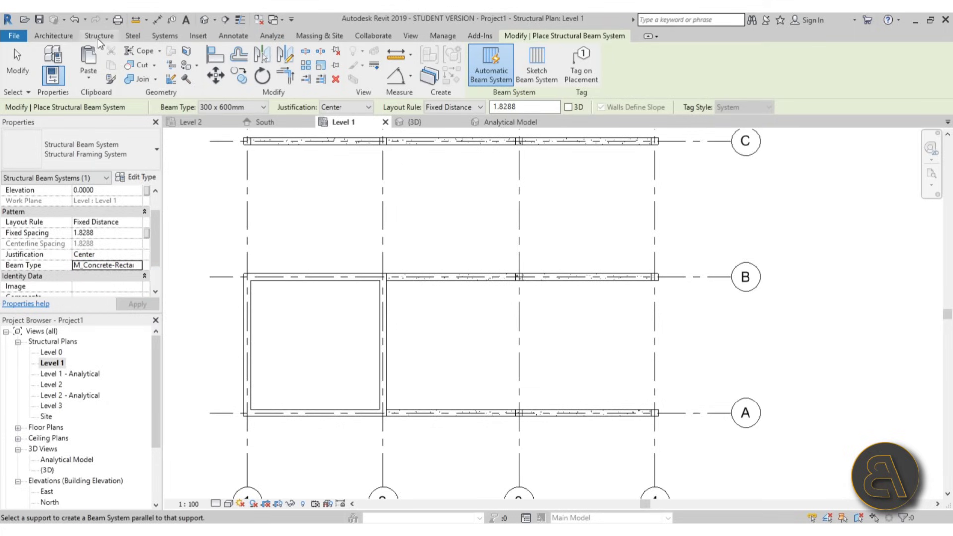
# Start the Beam command and duplicate the M_Concrete-Rectangular Beam 300 x 600mm type as 150 x 400mm.
pyautogui.click(97, 37)
pyautogui.click(47, 58)
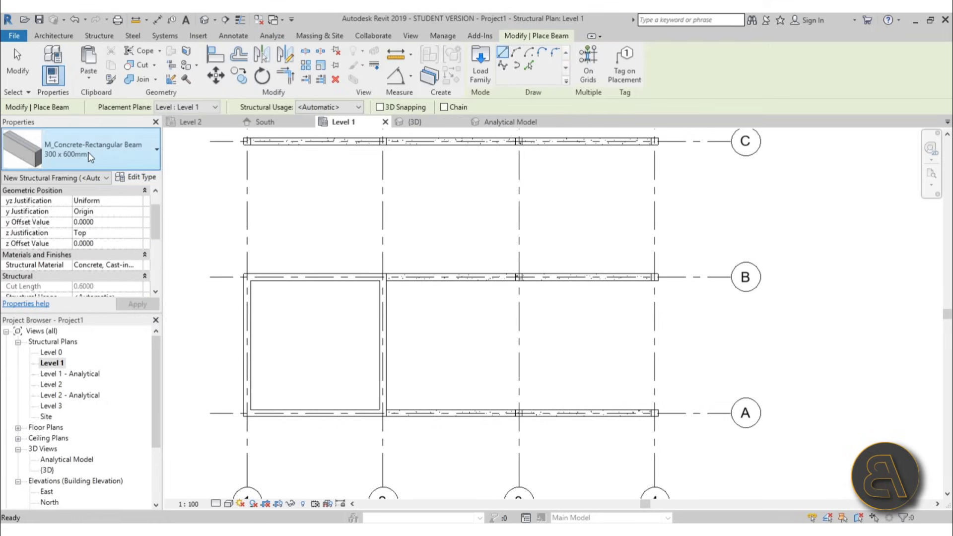
pyautogui.click(138, 177)
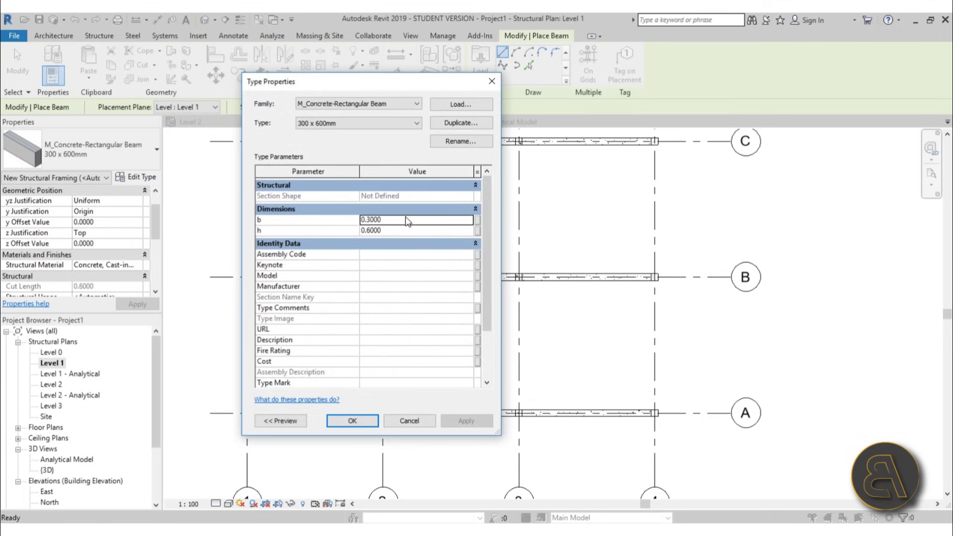
pyautogui.click(461, 124)
pyautogui.click(333, 228)
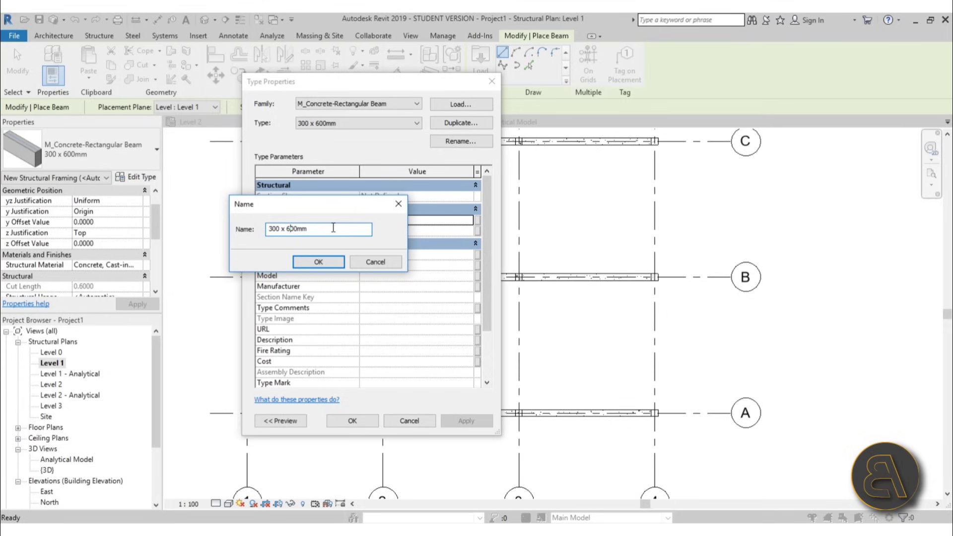
pyautogui.write('4')
pyautogui.write('15')
pyautogui.press('Delete')
pyautogui.click(313, 263)
# Set the new beam type's b and h dimensions to match 150 x 400 mm and accept the type.
pyautogui.click(377, 220)
pyautogui.click(371, 220)
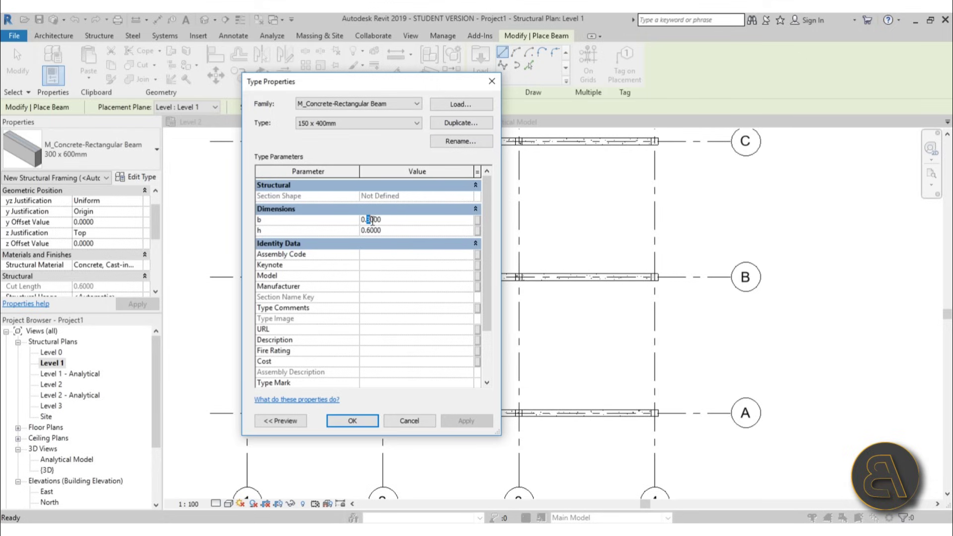
pyautogui.press('Tab')
pyautogui.click(372, 231)
pyautogui.click(353, 420)
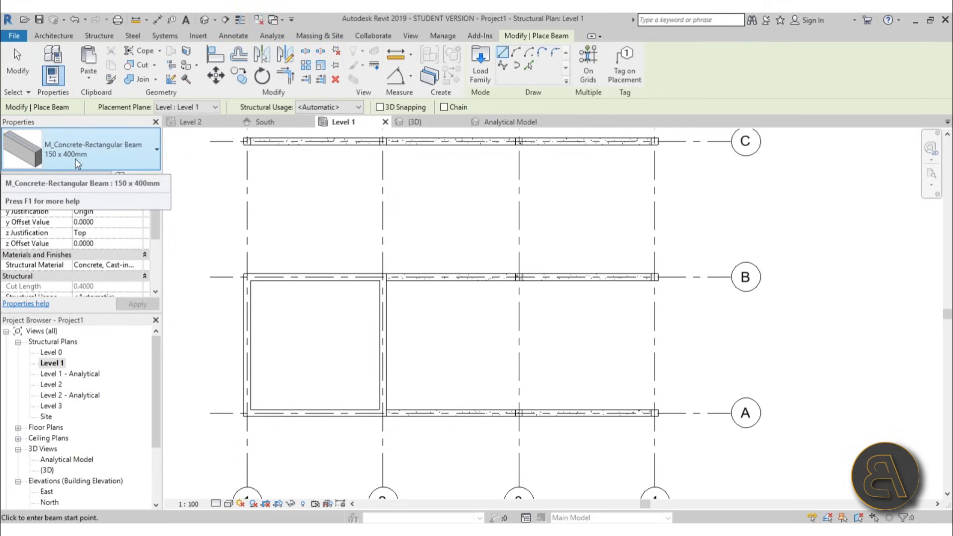
# Sketch a beam system boundary around the Level 1 floor area outside the core walls and trim its lines into closed corners.
pyautogui.click(100, 35)
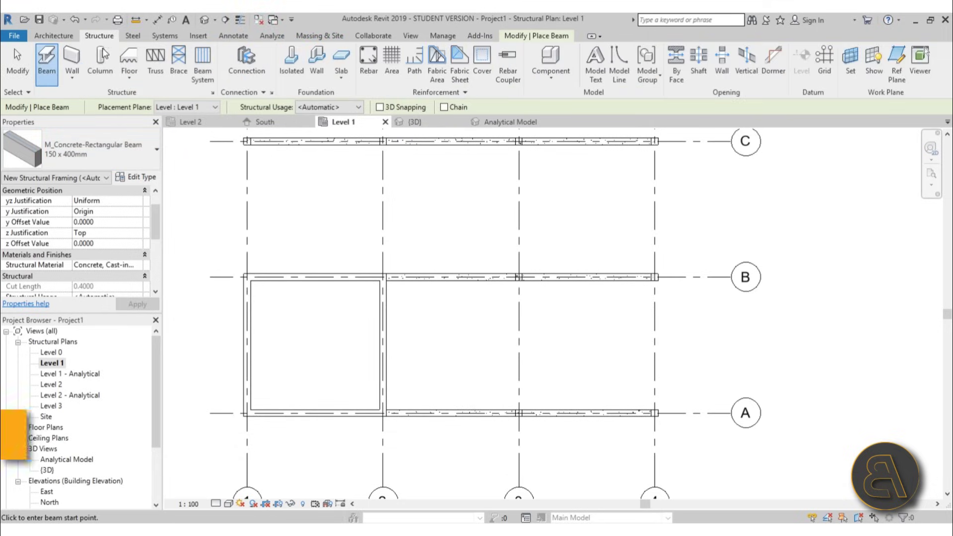
pyautogui.click(204, 67)
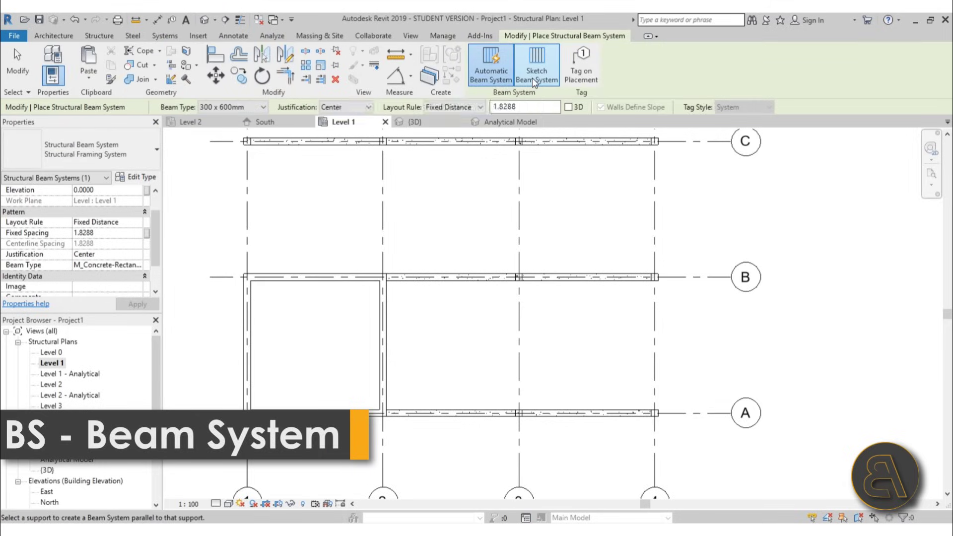
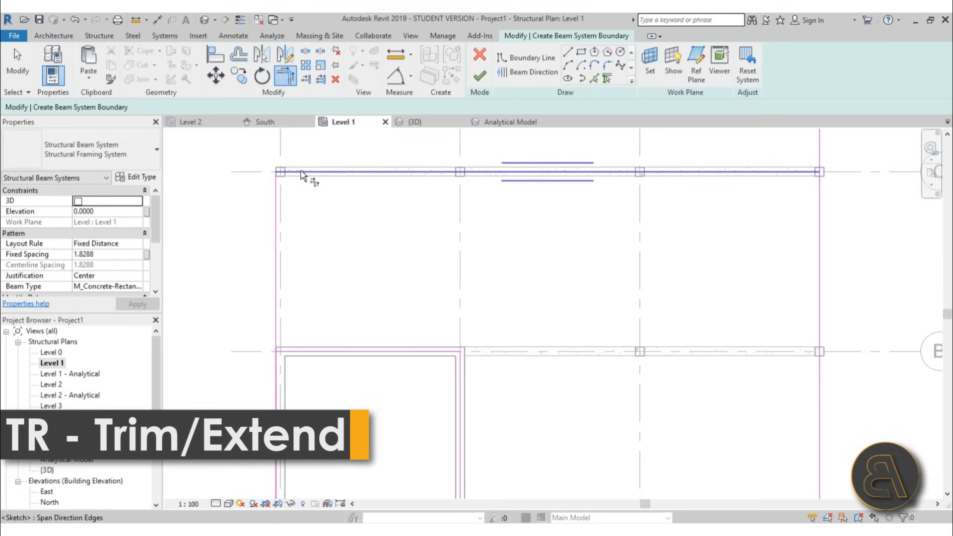
pyautogui.moveTo(307, 354); pyautogui.dragTo(138, 337, button='middle')
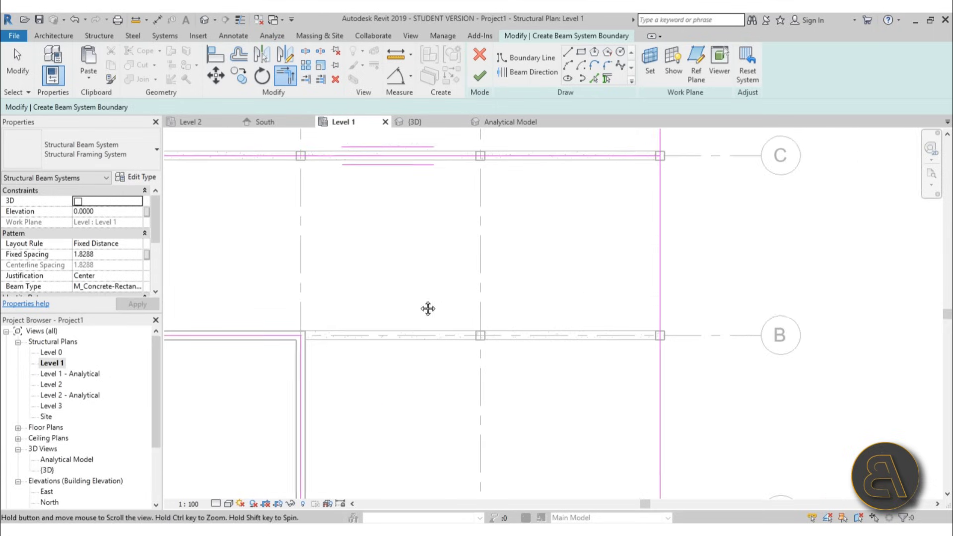
pyautogui.click(650, 195)
pyautogui.scroll(-2, 551, 160)
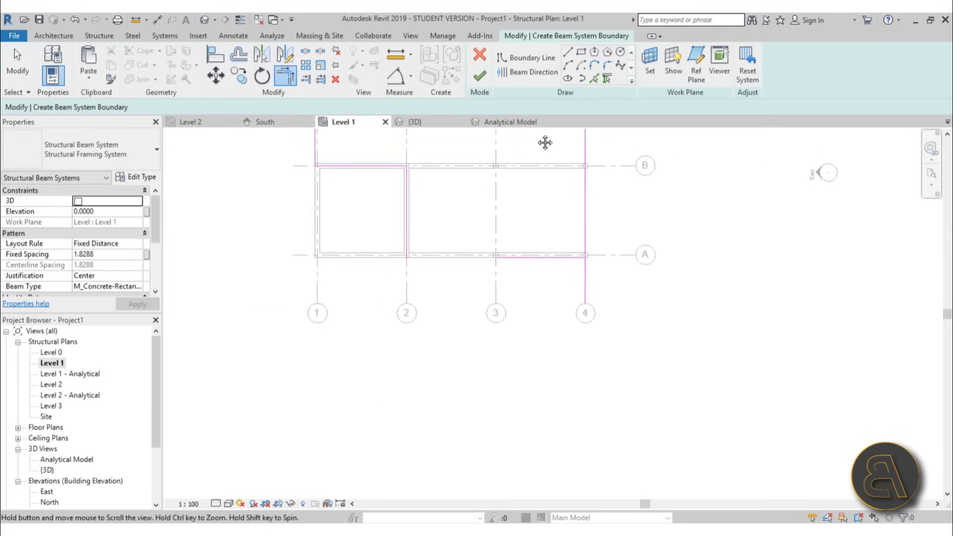
pyautogui.scroll(2, 571, 262)
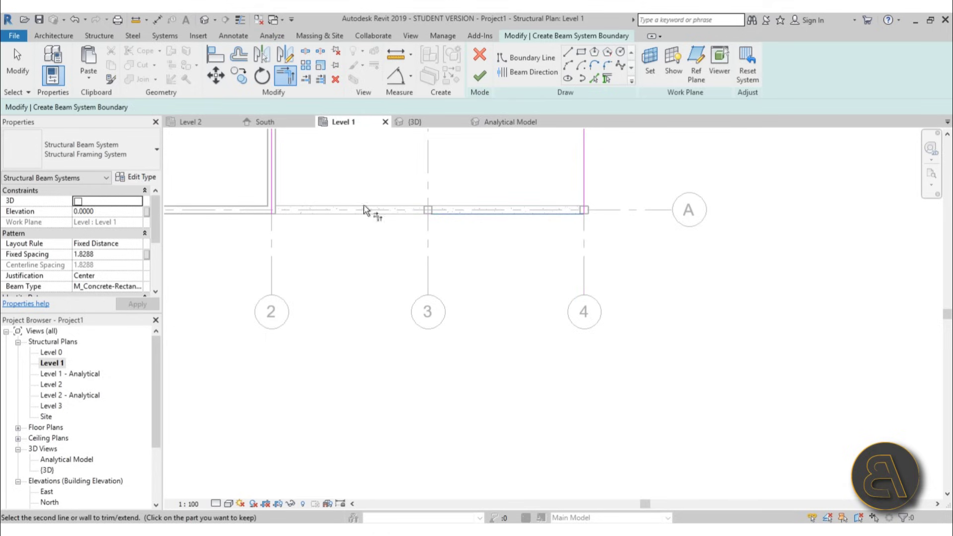
pyautogui.click(272, 201)
pyautogui.scroll(-2, 394, 377)
pyautogui.scroll(3, 447, 339)
pyautogui.press('Escape')
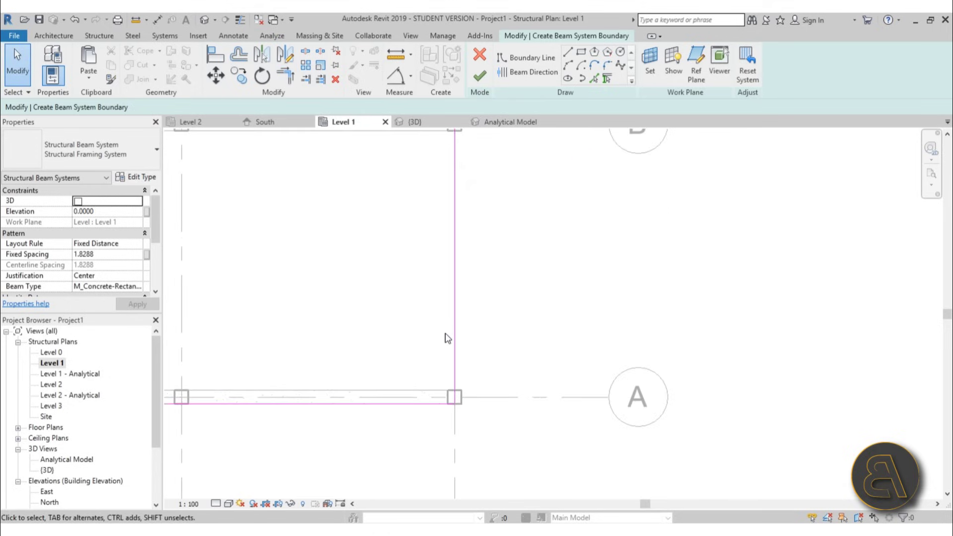
# Align the boundary line along grid 4 with the outer face of the column at grid A.
pyautogui.click(467, 330)
pyautogui.scroll(4, 470, 392)
pyautogui.press('Escape')
pyautogui.press('a')
pyautogui.press('l')
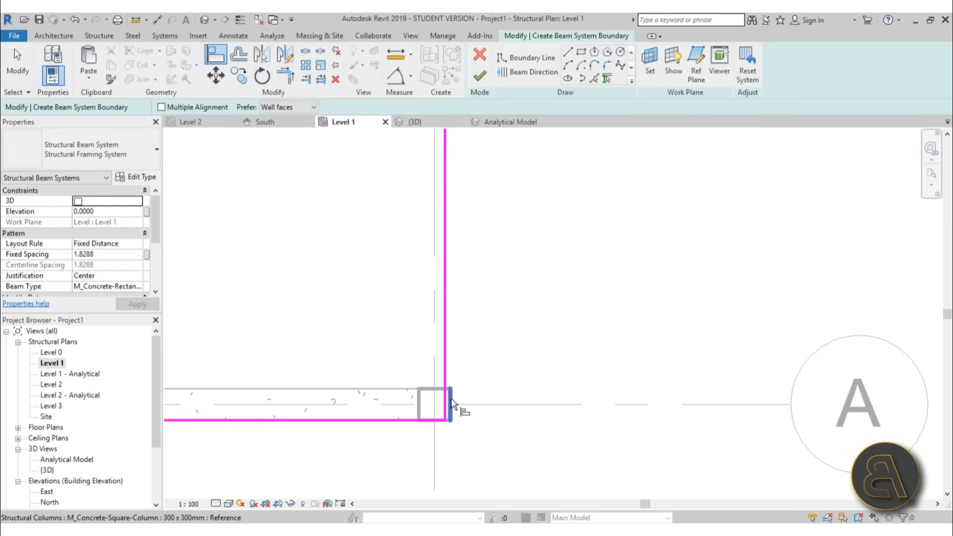
pyautogui.scroll(-3, 527, 383)
pyautogui.press('Escape')
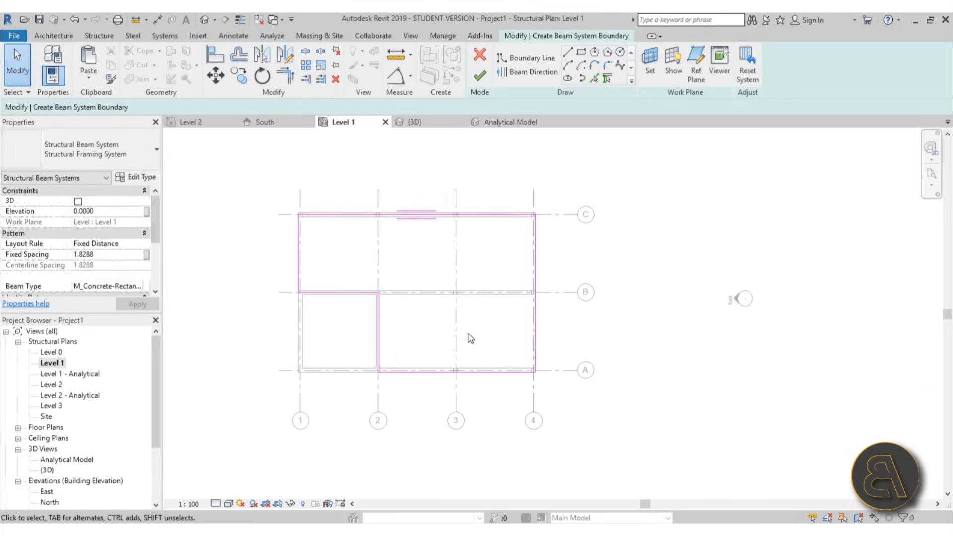
# Set the beam direction along grid 2 between grids B and C, and finish the beam system.
pyautogui.scroll(2, 440, 207)
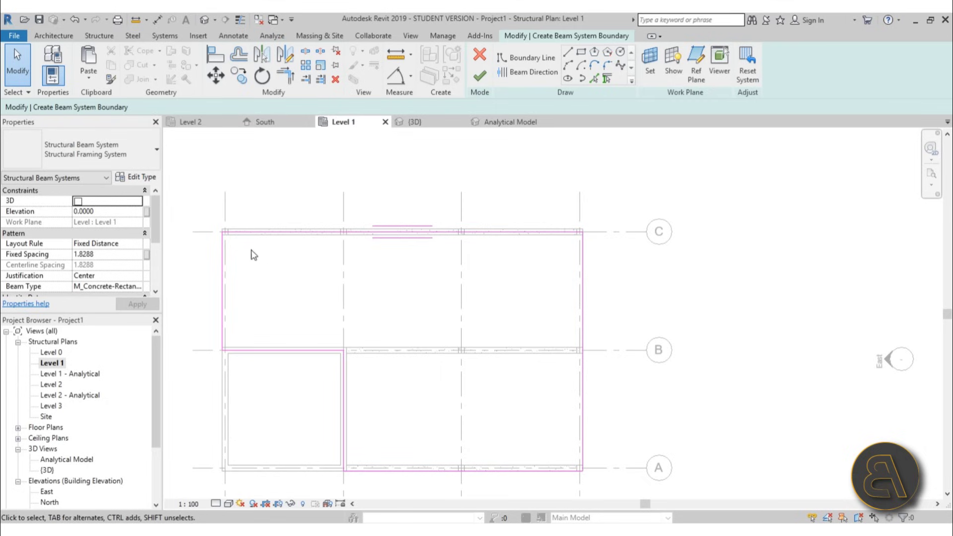
pyautogui.click(530, 73)
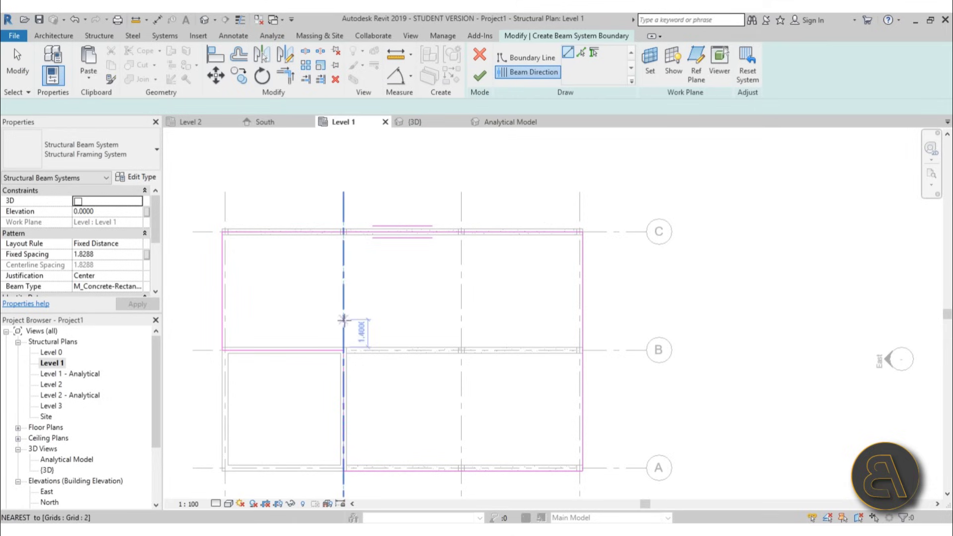
pyautogui.click(343, 342)
pyautogui.click(343, 242)
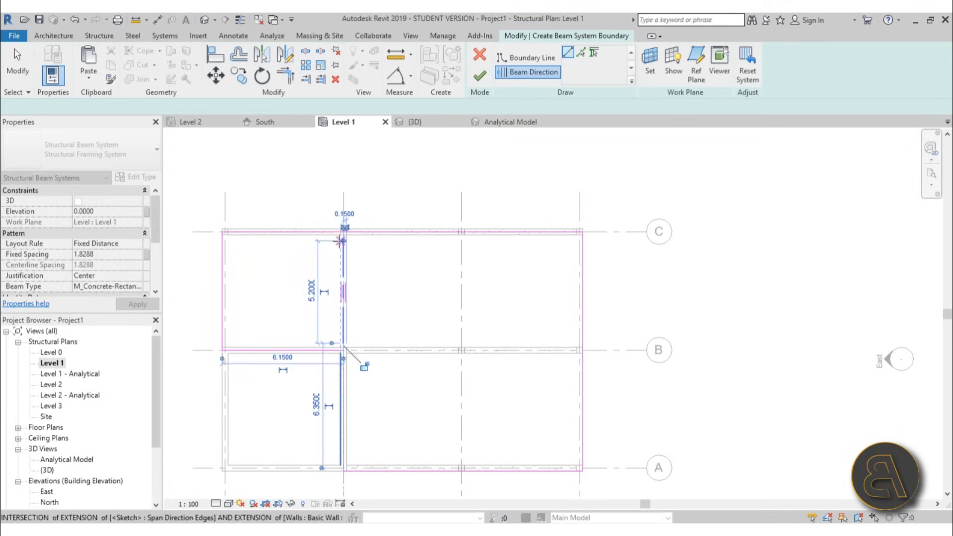
pyautogui.click(480, 79)
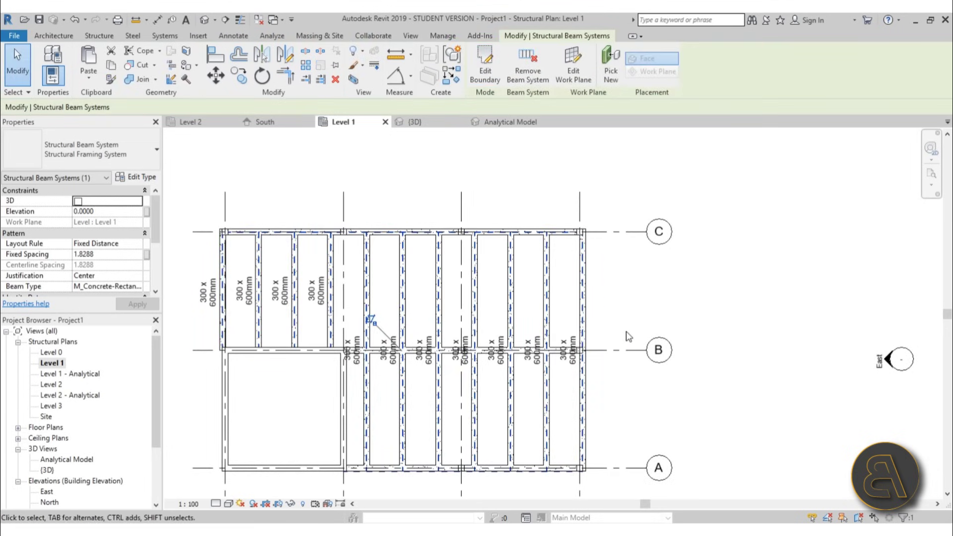
pyautogui.scroll(5, 268, 311)
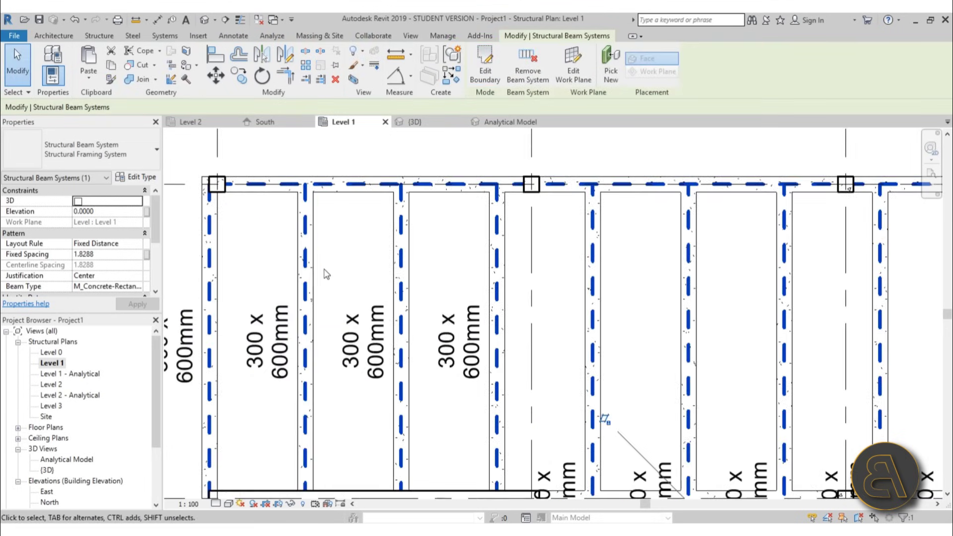
# Change the Level 1 beam system's beam type to M_Concrete-Rectangular Beam : 150 x 400mm.
pyautogui.scroll(2, 306, 222)
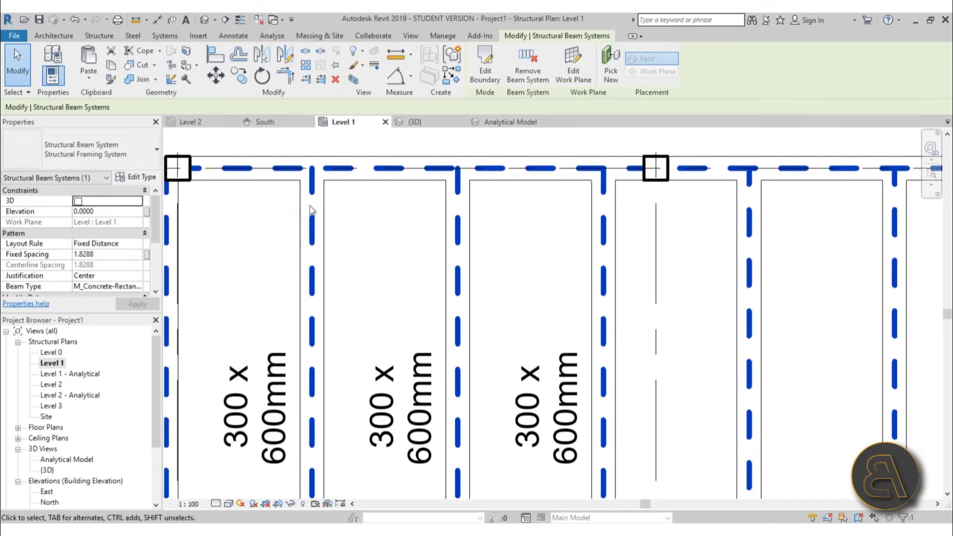
pyautogui.moveTo(158, 217); pyautogui.dragTo(155, 230)
pyautogui.click(119, 243)
pyautogui.click(139, 243)
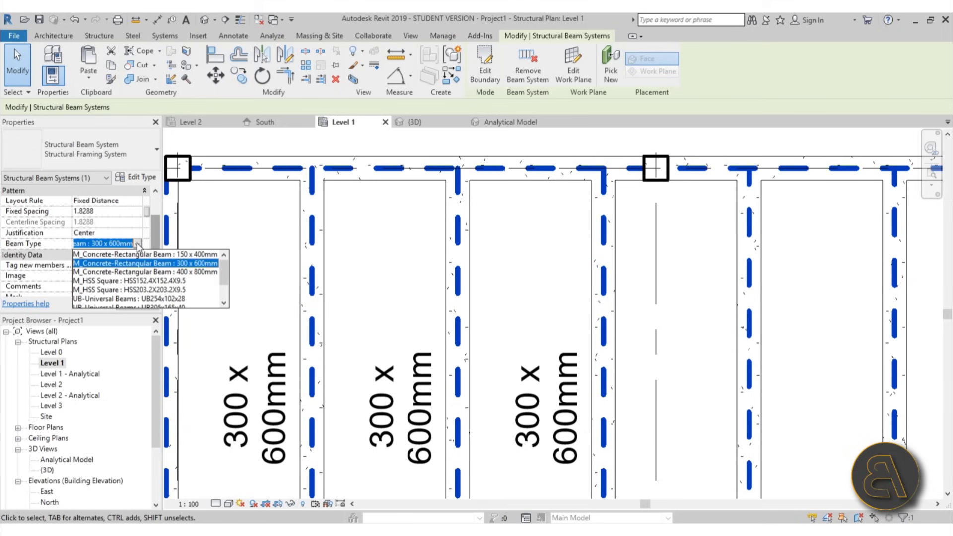
pyautogui.click(138, 254)
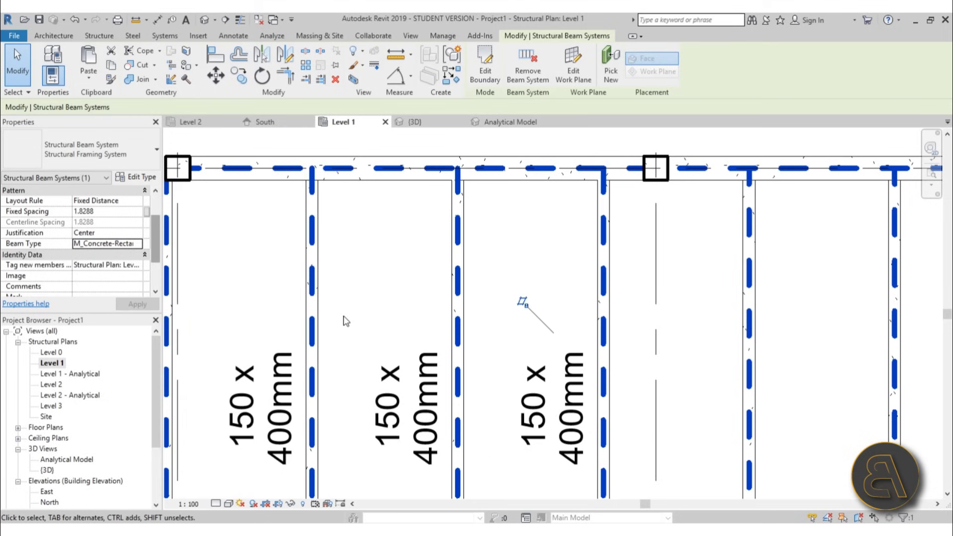
# Examine the Level 1 beam system from several angles in the 3D view and in the Analytical Model view.
pyautogui.scroll(-3, 345, 201)
pyautogui.click(203, 19)
pyautogui.moveTo(908, 174); pyautogui.dragTo(890, 177)
pyautogui.scroll(10, 473, 373)
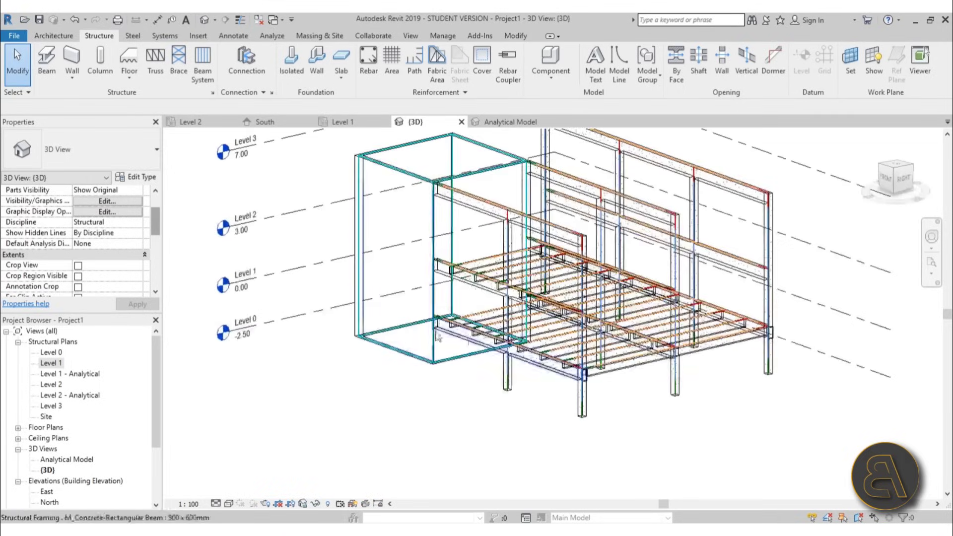
pyautogui.scroll(-8, 613, 335)
pyautogui.scroll(3, 612, 335)
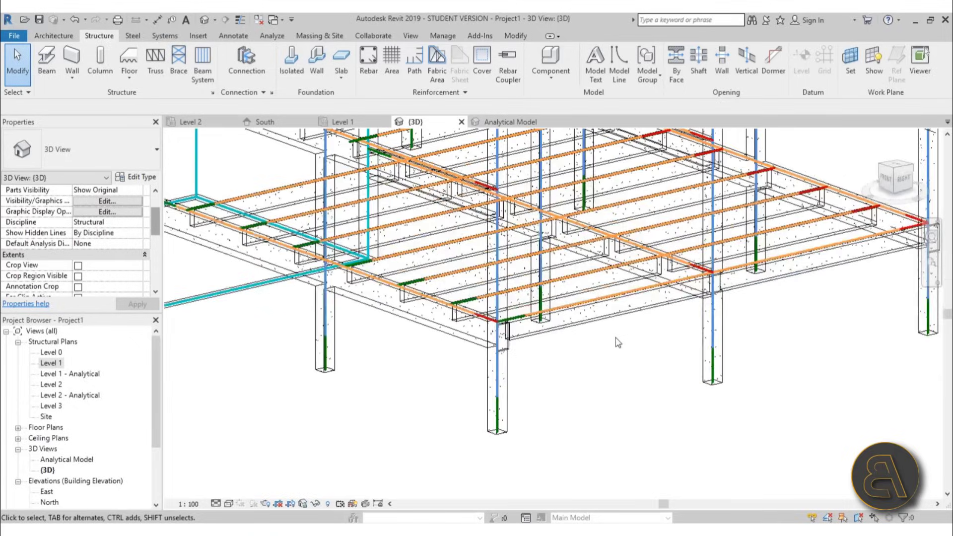
pyautogui.keyDown('shift'); pyautogui.moveTo(603, 343); pyautogui.dragTo(668, 400, button='middle'); pyautogui.keyUp('shift')
pyautogui.scroll(-5, 749, 411)
pyautogui.keyDown('shift'); pyautogui.moveTo(635, 373); pyautogui.dragTo(232, 368, button='middle'); pyautogui.keyUp('shift')
pyautogui.doubleClick(58, 459)
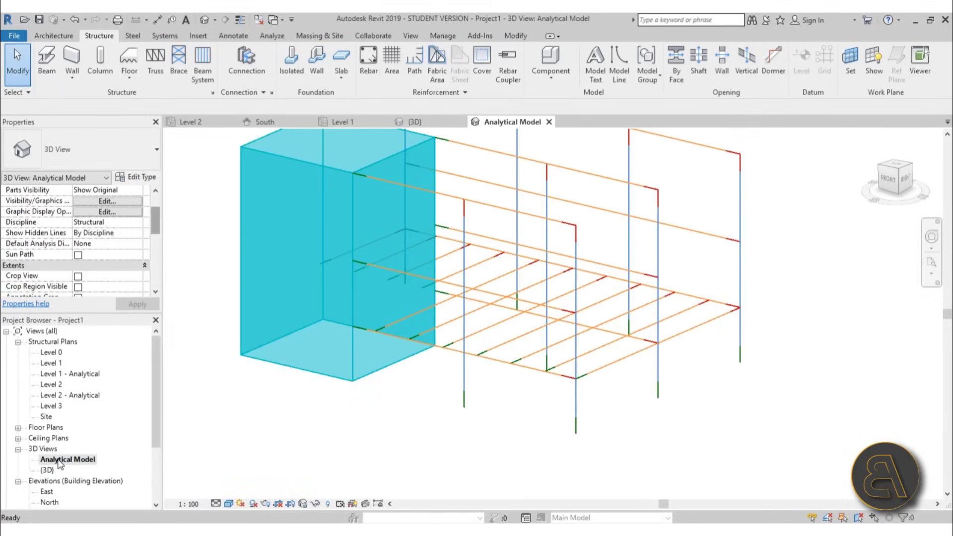
pyautogui.scroll(-1, 680, 287)
pyautogui.keyDown('shift'); pyautogui.moveTo(680, 290); pyautogui.dragTo(748, 395, button='middle'); pyautogui.keyUp('shift')
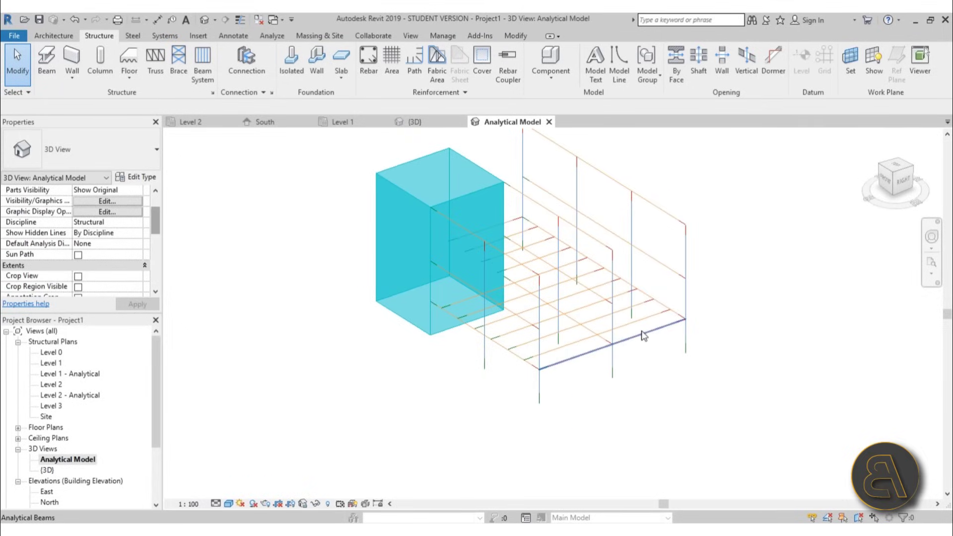
# Copy the Level 1 beam system in the 3D view and paste it aligned to Level 2 and Level 3.
pyautogui.doubleClick(48, 470)
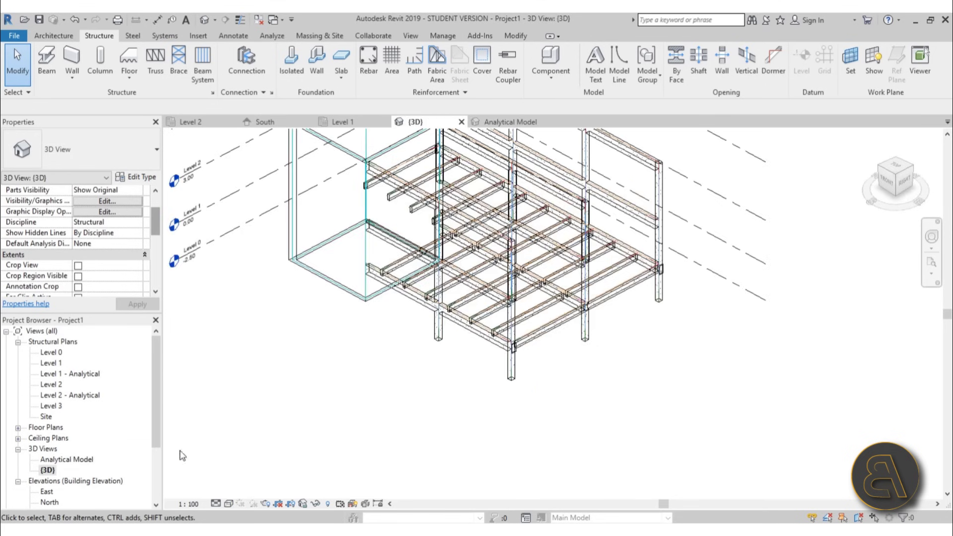
pyautogui.click(560, 328)
pyautogui.keyDown('shift'); pyautogui.moveTo(557, 379); pyautogui.dragTo(588, 363, button='middle'); pyautogui.keyUp('shift')
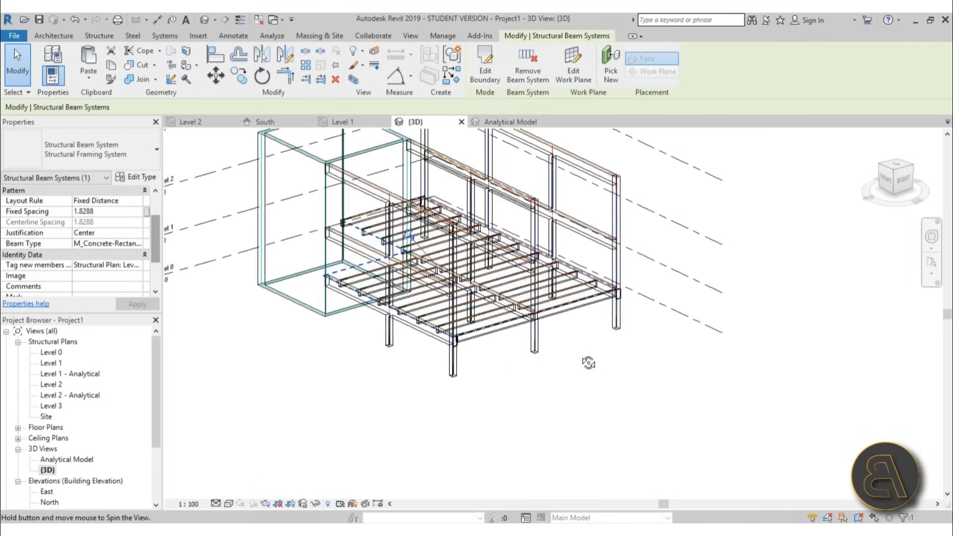
pyautogui.click(93, 84)
pyautogui.click(74, 122)
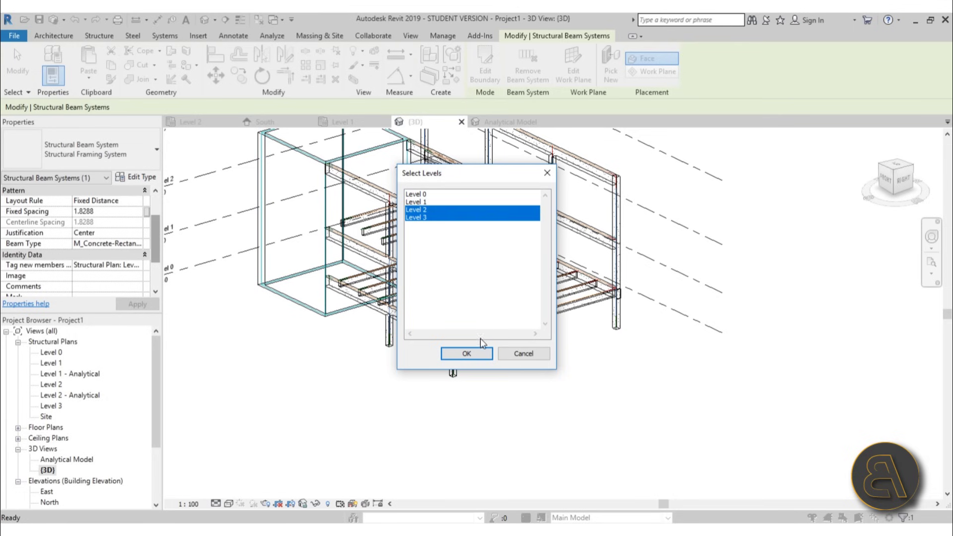
pyautogui.click(480, 353)
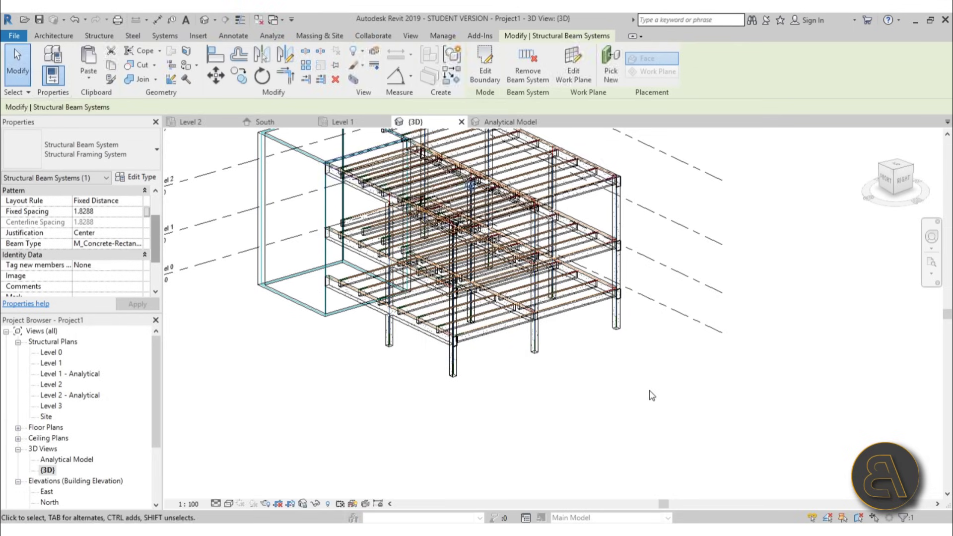
pyautogui.press('Escape')
# Display the 3D view in the Hidden Line visual style with shadows turned on.
pyautogui.keyDown('shift'); pyautogui.moveTo(525, 378); pyautogui.dragTo(577, 422, button='middle'); pyautogui.keyUp('shift')
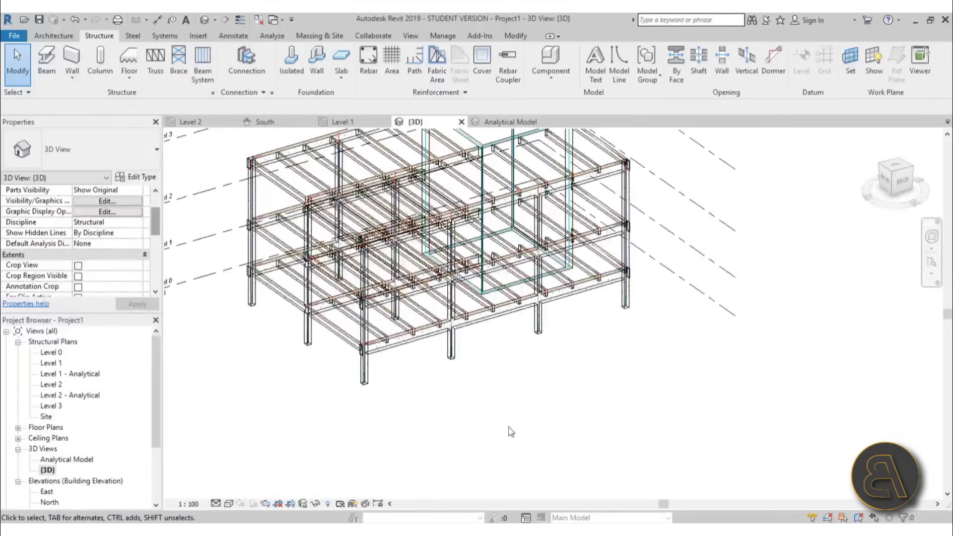
pyautogui.click(229, 503)
pyautogui.click(266, 447)
pyautogui.keyDown('shift'); pyautogui.moveTo(341, 434); pyautogui.dragTo(319, 484, button='middle'); pyautogui.keyUp('shift')
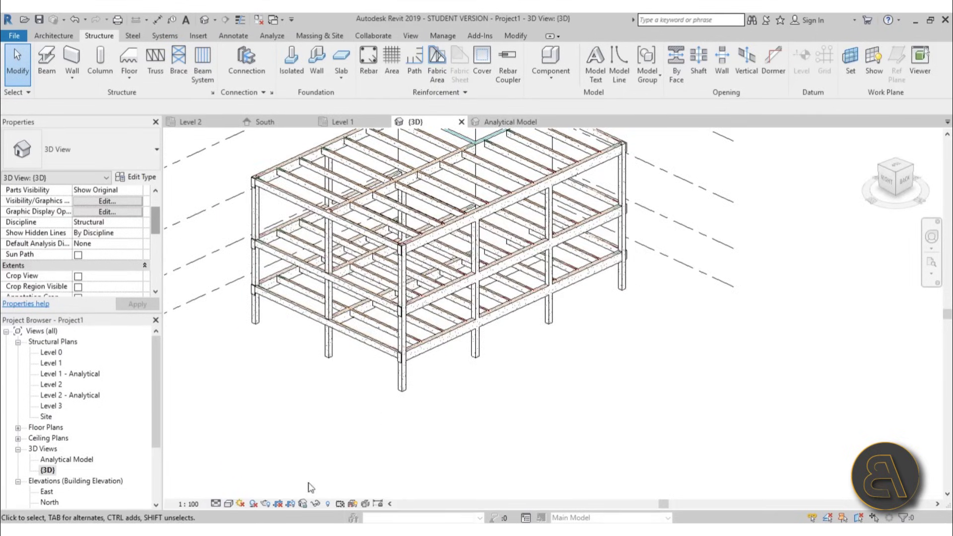
pyautogui.click(253, 504)
pyautogui.keyDown('shift'); pyautogui.moveTo(416, 421); pyautogui.dragTo(483, 400, button='middle'); pyautogui.keyUp('shift')
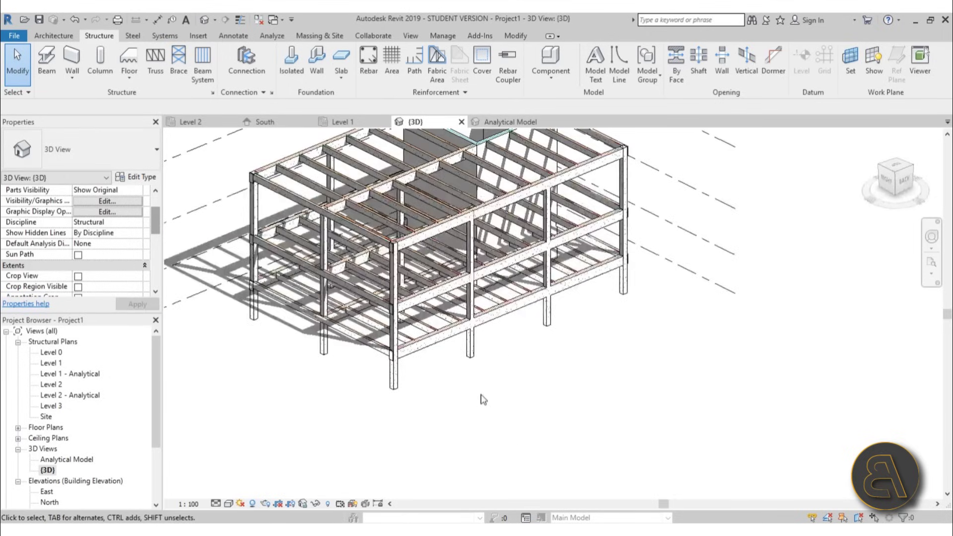
pyautogui.click(292, 72)
pyautogui.click(116, 151)
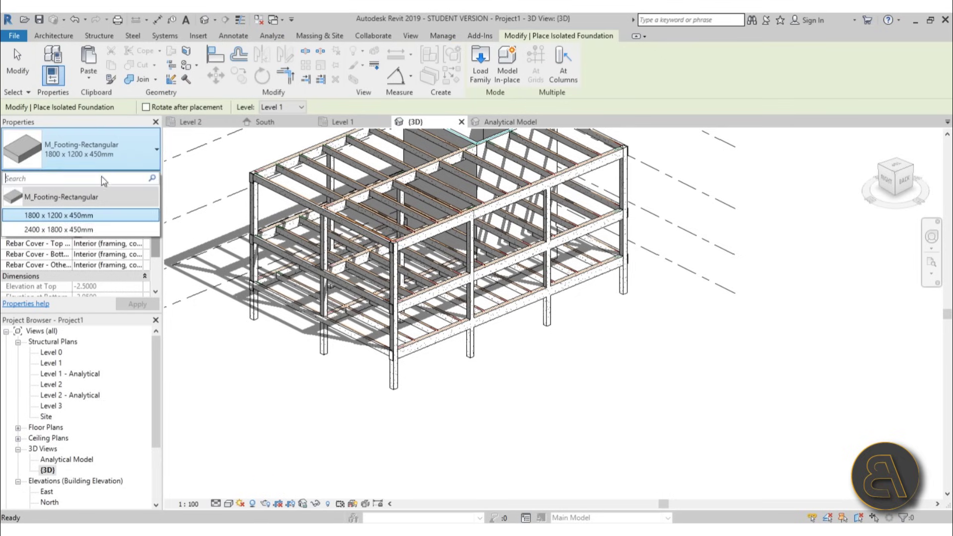
pyautogui.click(59, 215)
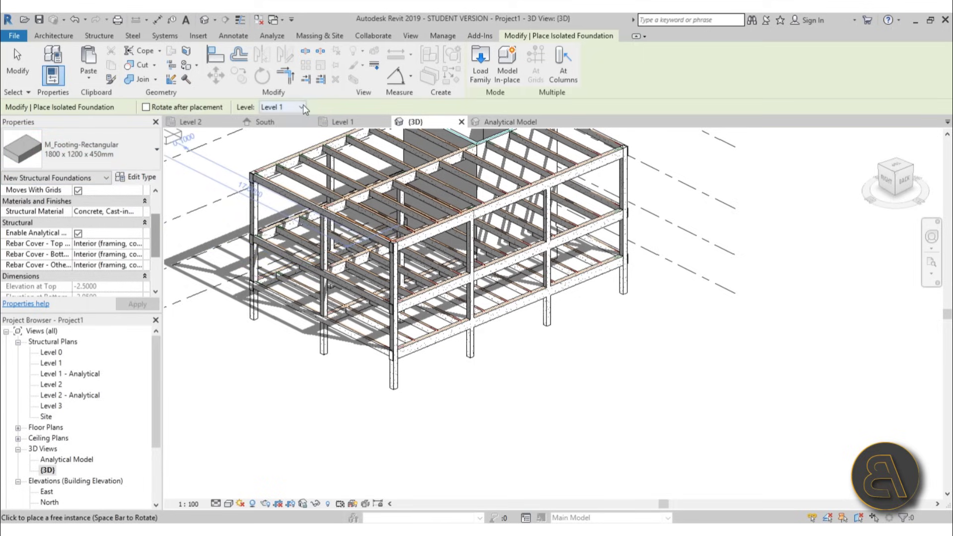
pyautogui.click(276, 120)
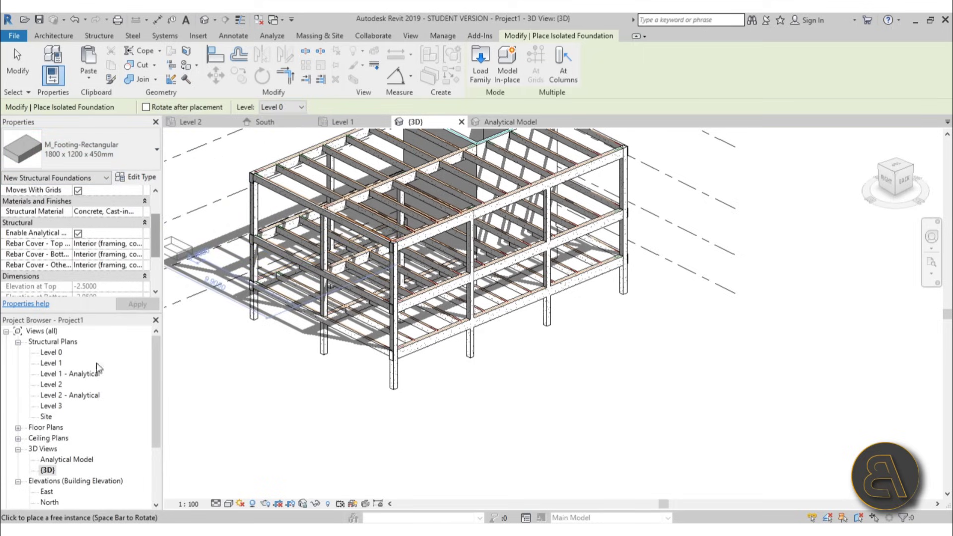
# Place M_Footing-Rectangular 1800 x 1200 x 450mm isolated foundations in the Level 0 plan under the northern row of columns on grids 1 to 4.
pyautogui.doubleClick(55, 353)
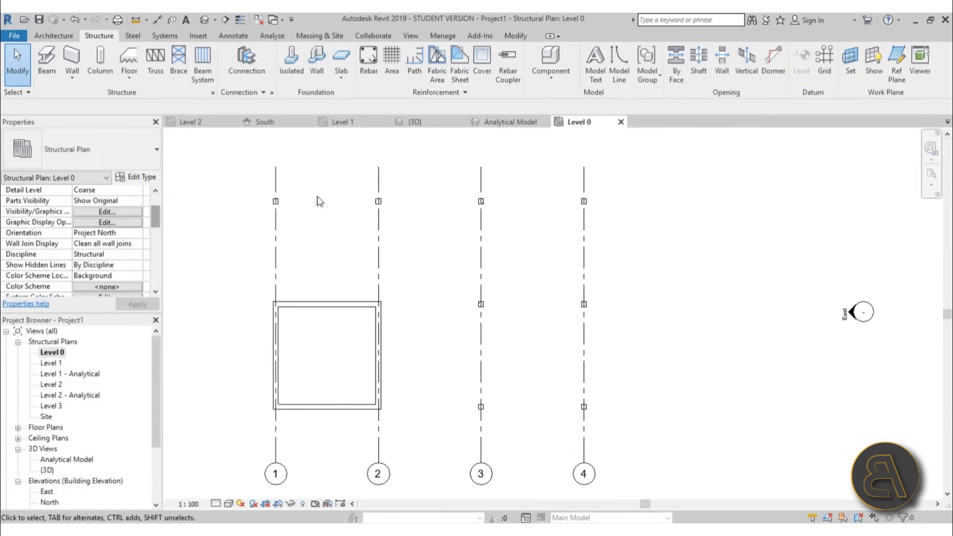
pyautogui.click(291, 60)
pyautogui.scroll(3, 276, 202)
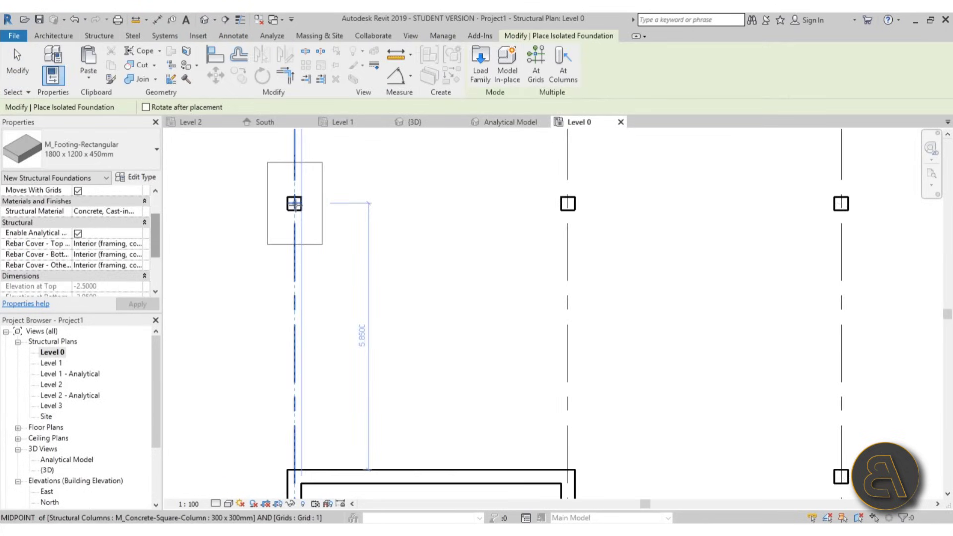
pyautogui.click(294, 204)
pyautogui.scroll(-2, 397, 263)
pyautogui.moveTo(521, 291); pyautogui.dragTo(444, 230, button='middle')
pyautogui.click(421, 227)
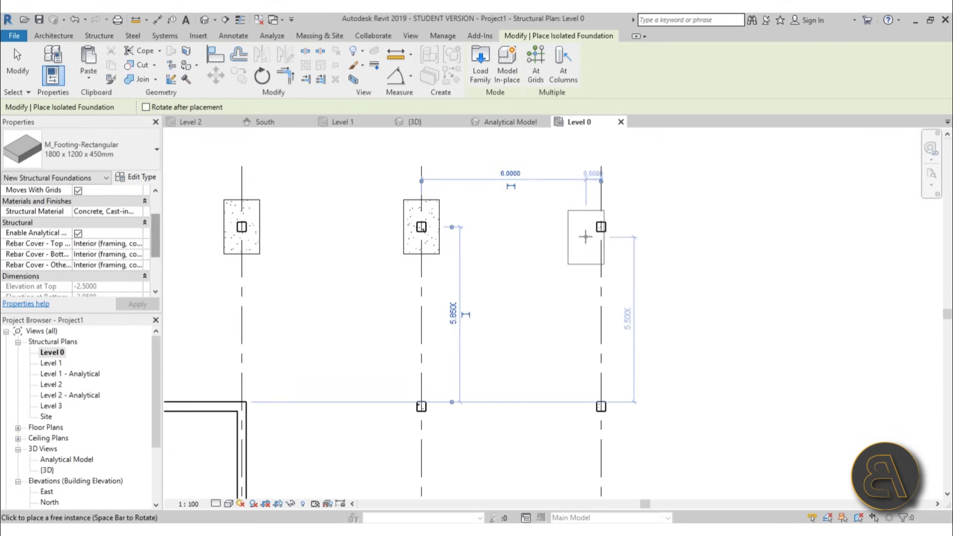
pyautogui.click(601, 227)
# Place 1800 x 1200 x 450mm footings under the middle-row columns on grids 3 and 4.
pyautogui.click(421, 407)
pyautogui.scroll(3, 597, 425)
pyautogui.click(606, 385)
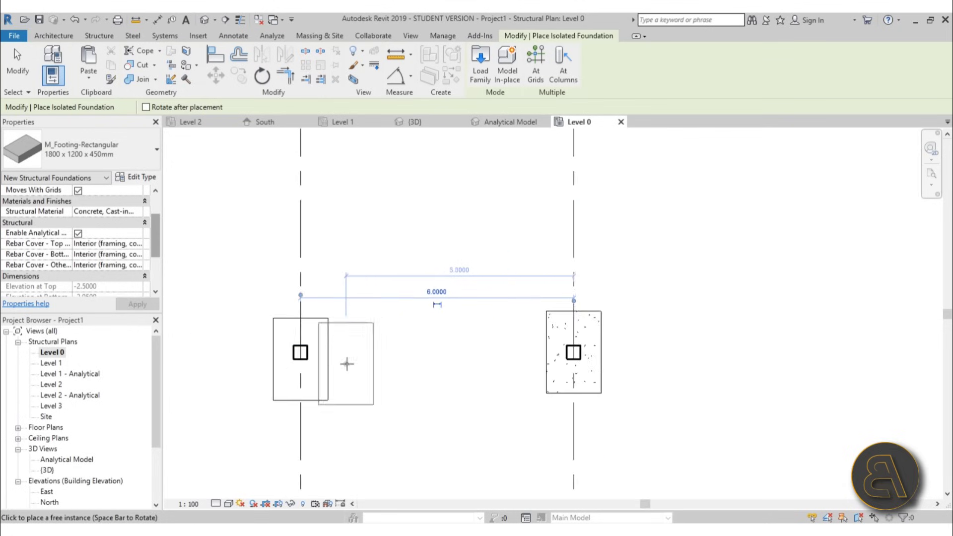
# Delete the off-centre footing at the middle-row column on grid 3 and place a new one centred on the column.
pyautogui.scroll(2, 309, 367)
pyautogui.press('Escape')
pyautogui.press('Delete')
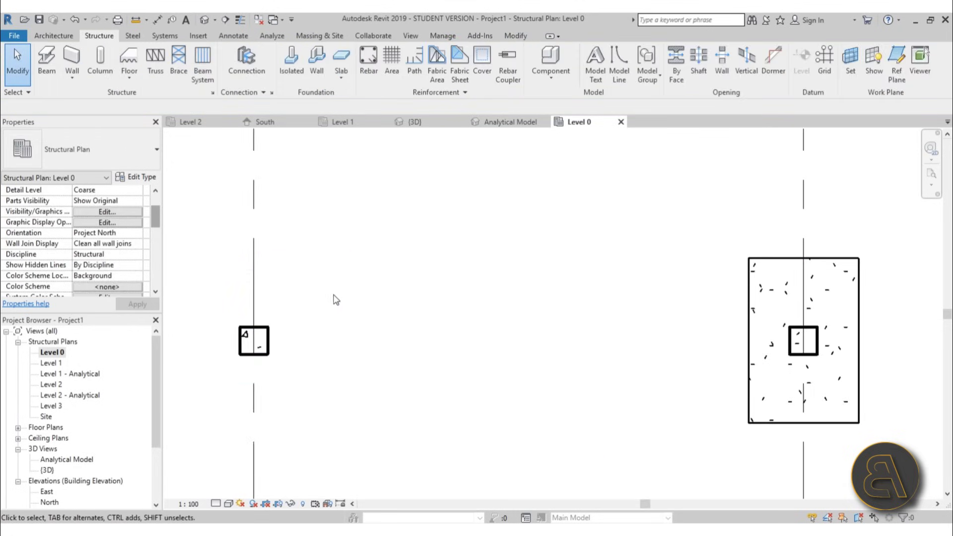
pyautogui.click(291, 64)
pyautogui.click(253, 340)
# Place 1800 x 1200 x 450mm footings under the southern-row columns on grids 3 and 4, and end the placement.
pyautogui.scroll(-4, 469, 271)
pyautogui.scroll(3, 410, 362)
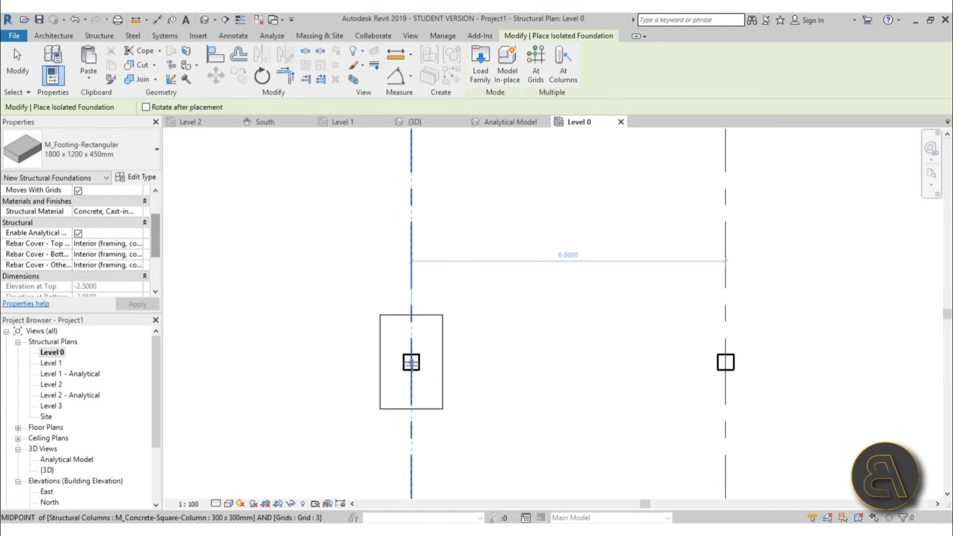
pyautogui.click(410, 362)
pyautogui.click(725, 362)
pyautogui.press('Escape')
pyautogui.press('Escape')
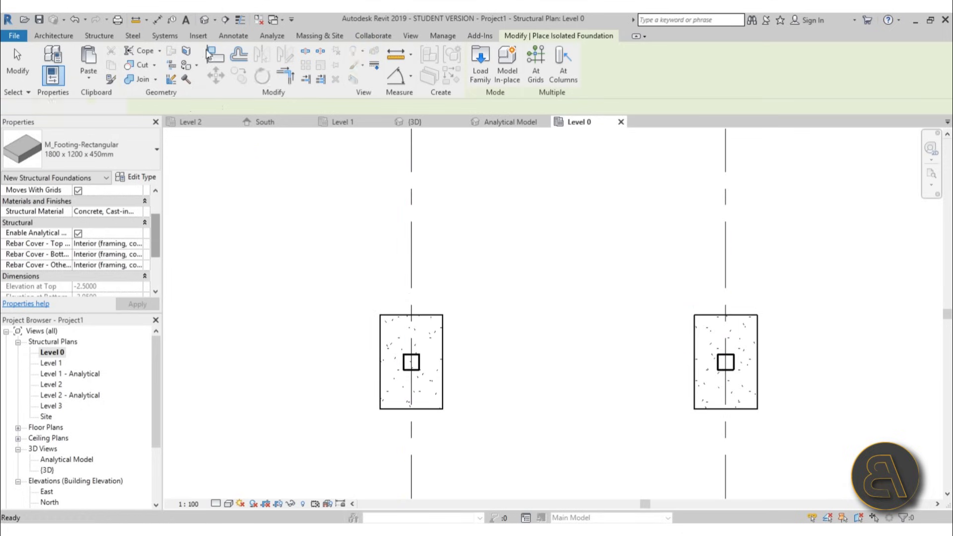
# Place Bearing Footing - 900 x 300 wall foundations under the core walls in the 3D view.
pyautogui.click(204, 20)
pyautogui.keyDown('shift'); pyautogui.moveTo(470, 367); pyautogui.dragTo(509, 275, button='middle'); pyautogui.keyUp('shift')
pyautogui.scroll(6, 510, 276)
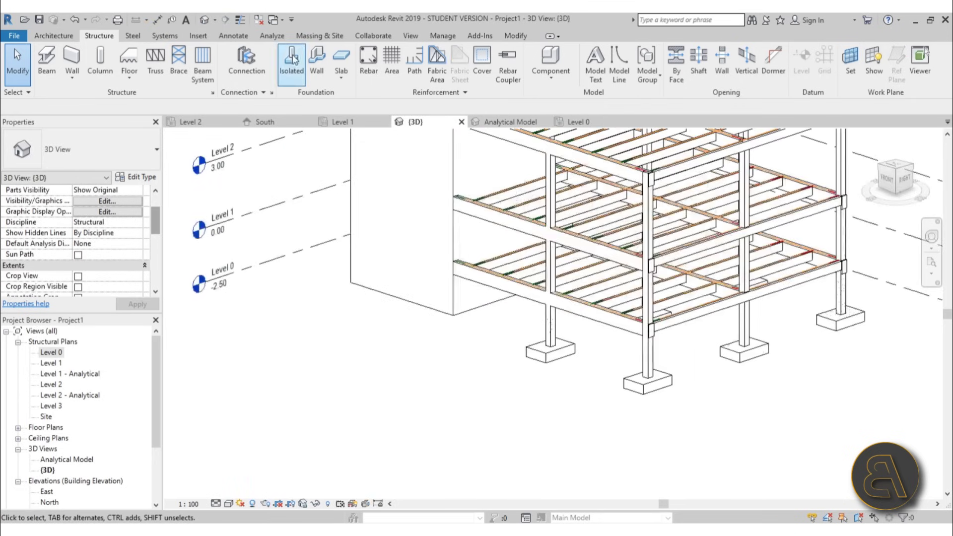
pyautogui.click(316, 62)
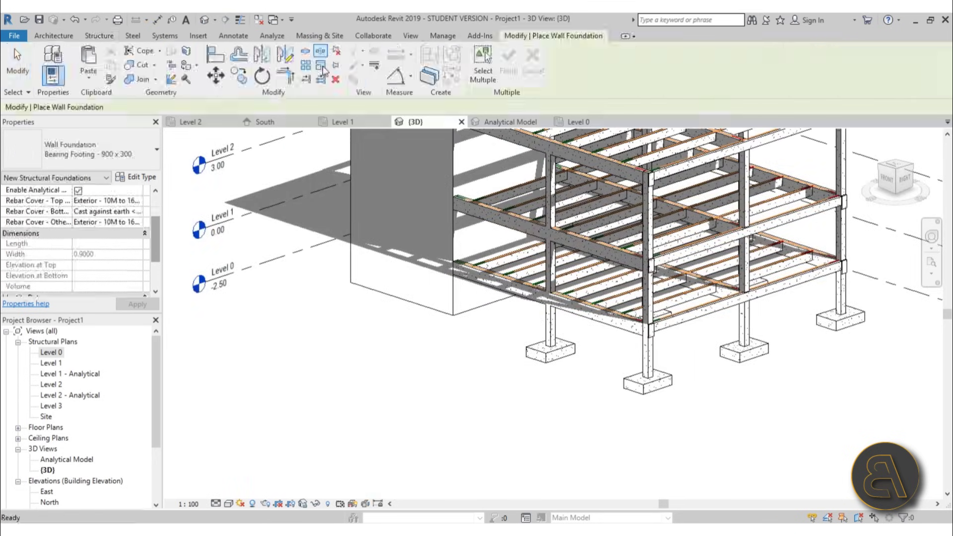
pyautogui.click(490, 83)
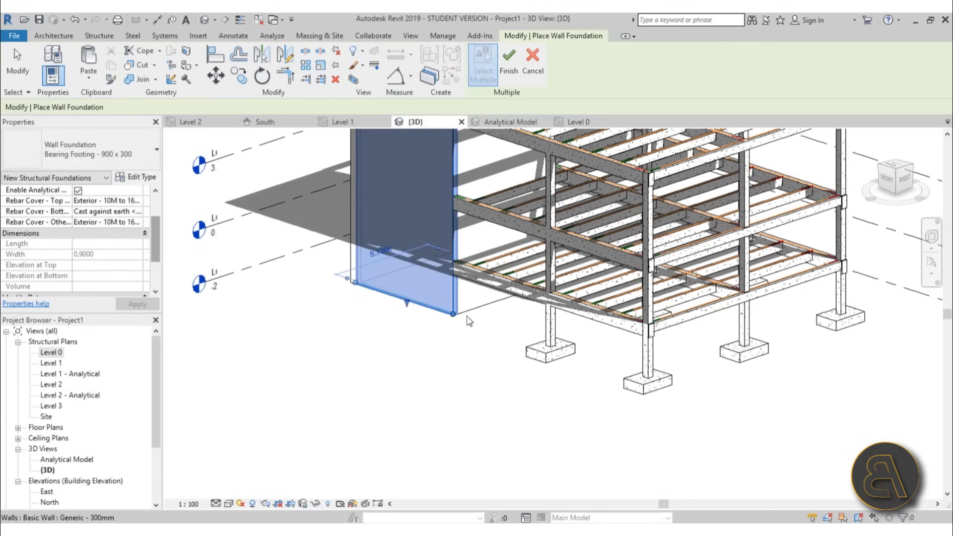
pyautogui.click(486, 58)
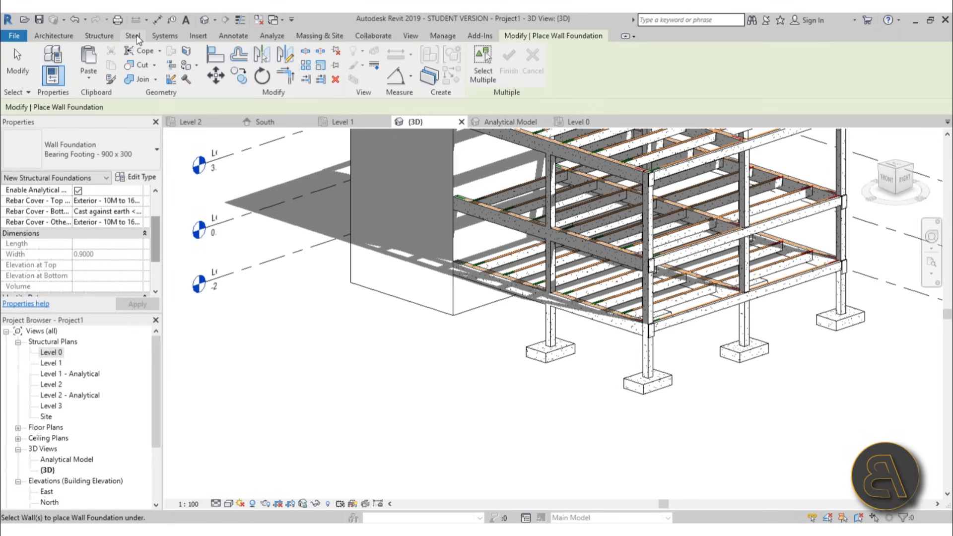
pyautogui.click(99, 35)
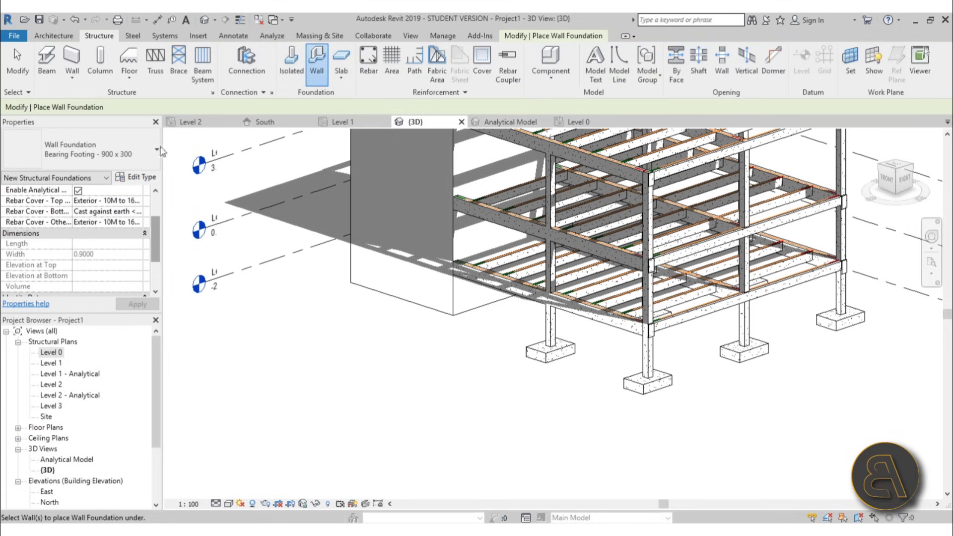
pyautogui.click(97, 157)
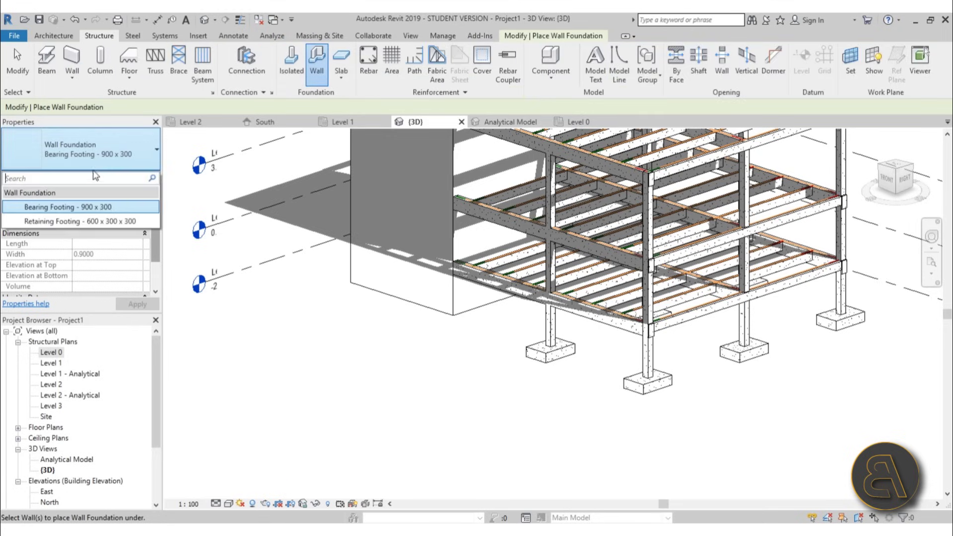
pyautogui.click(85, 208)
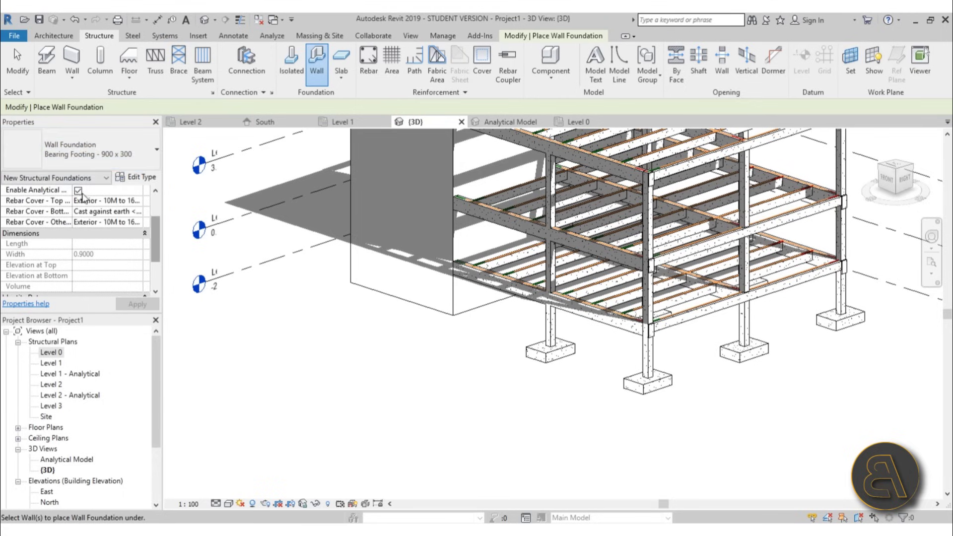
pyautogui.click(111, 154)
pyautogui.click(111, 154)
pyautogui.moveTo(156, 232); pyautogui.dragTo(159, 210)
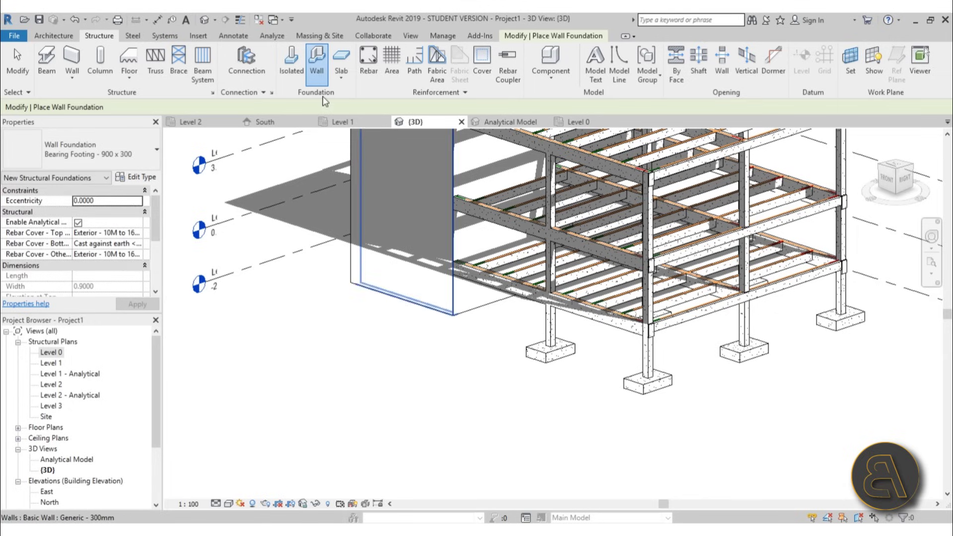
pyautogui.click(402, 303)
pyautogui.keyDown('shift'); pyautogui.moveTo(464, 322); pyautogui.dragTo(426, 372, button='middle'); pyautogui.keyUp('shift')
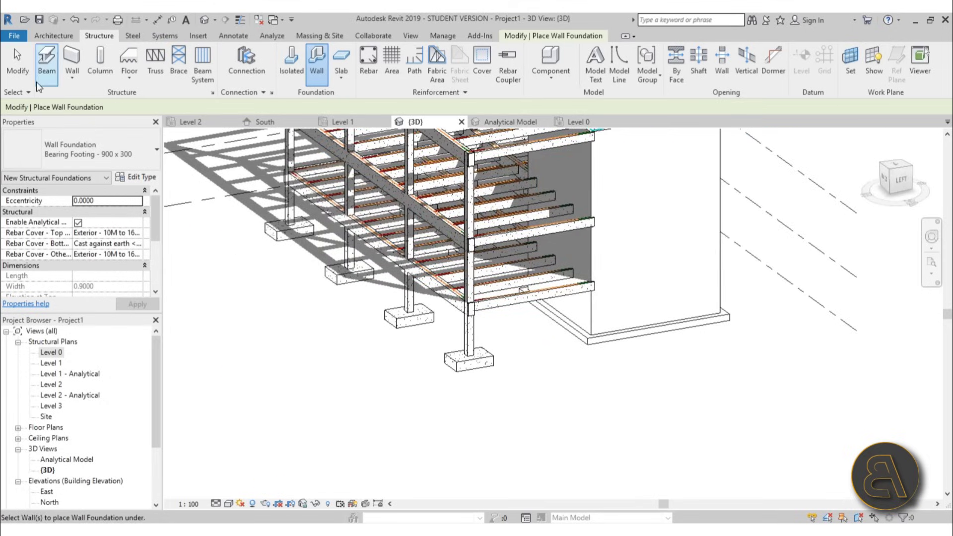
pyautogui.click(19, 73)
# Examine the foundations in the 3D view and the whole frame in the Analytical Model view from several angles.
pyautogui.keyDown('shift'); pyautogui.moveTo(431, 318); pyautogui.dragTo(357, 397, button='middle'); pyautogui.keyUp('shift')
pyautogui.click(73, 459)
pyautogui.doubleClick(73, 459)
pyautogui.moveTo(671, 431)
pyautogui.keyDown('shift'); pyautogui.mouseDown(button='middle')
pyautogui.moveTo(548, 409)
pyautogui.moveTo(703, 479)
pyautogui.moveTo(708, 434)
pyautogui.moveTo(679, 440)
pyautogui.mouseUp(button='middle'); pyautogui.keyUp('shift')
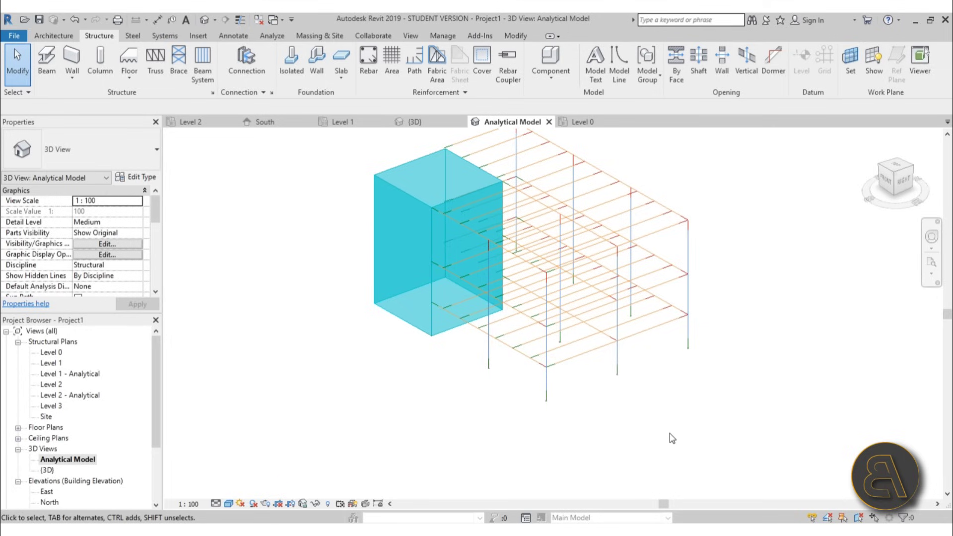
pyautogui.keyDown('shift'); pyautogui.moveTo(681, 434); pyautogui.dragTo(546, 437, button='middle'); pyautogui.keyUp('shift')
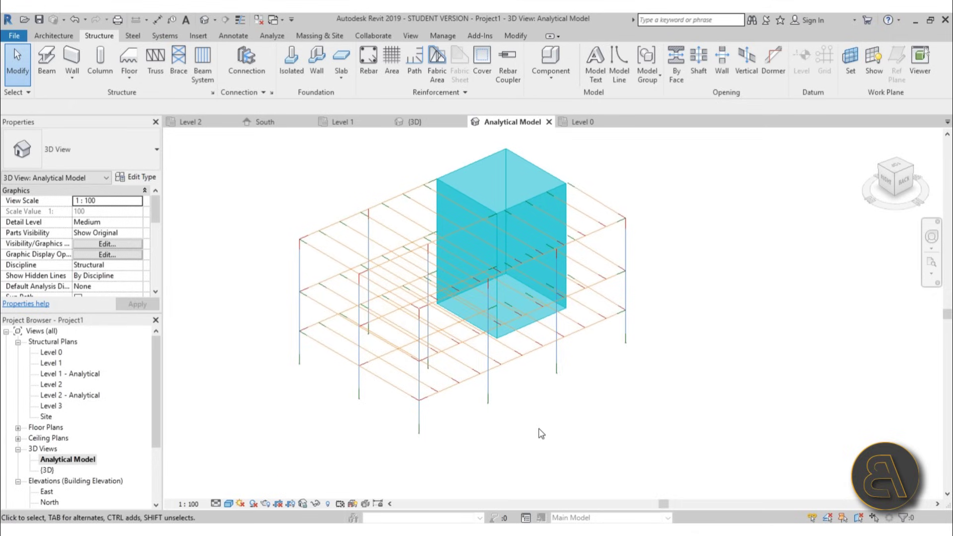